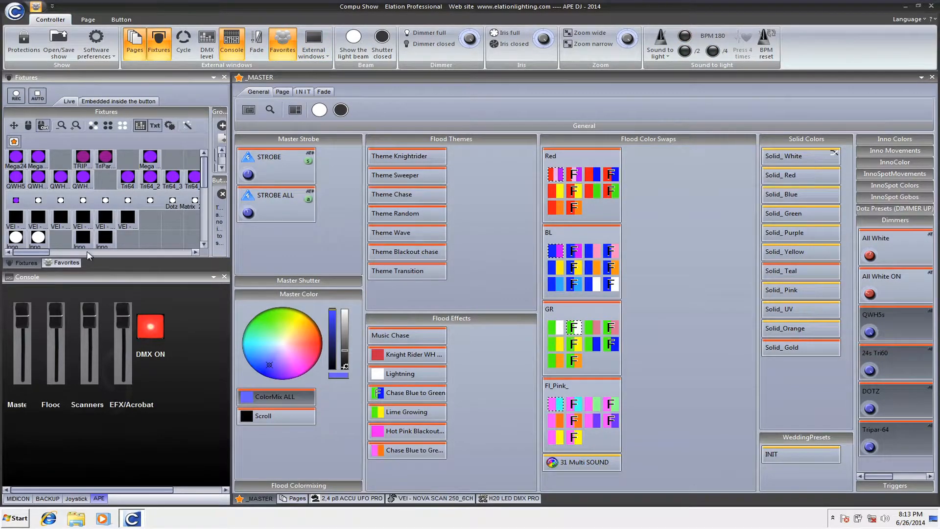
Look over the favorites and fixtures views and the list of fixture pages, and return to the _MASTER page
click(46, 262)
click(23, 262)
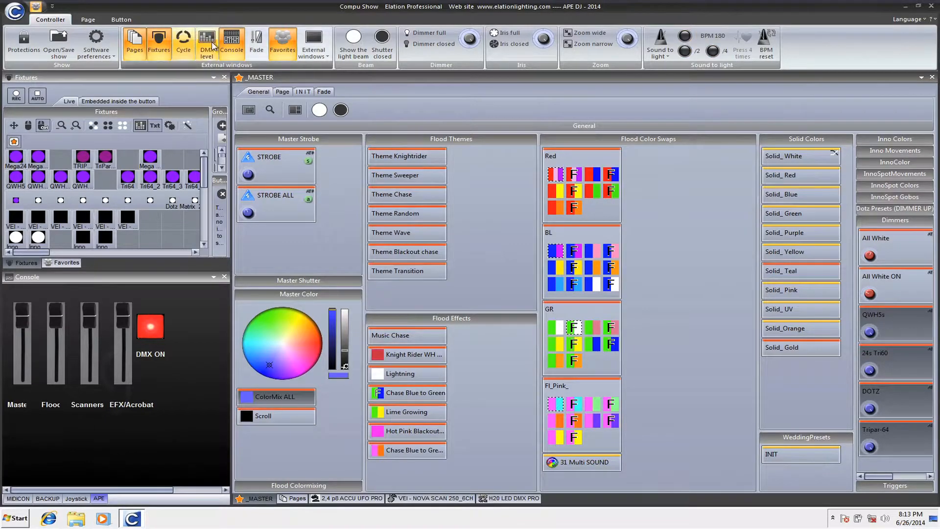
click(135, 42)
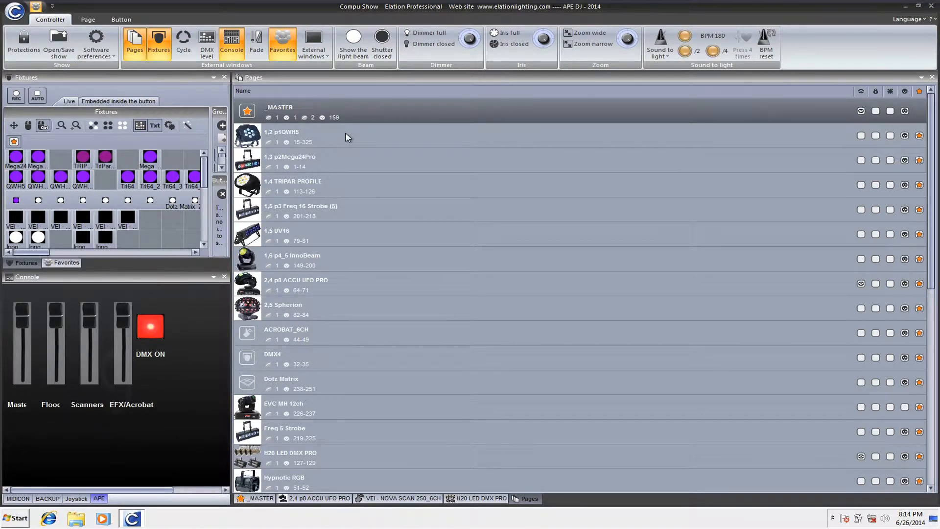
click(271, 494)
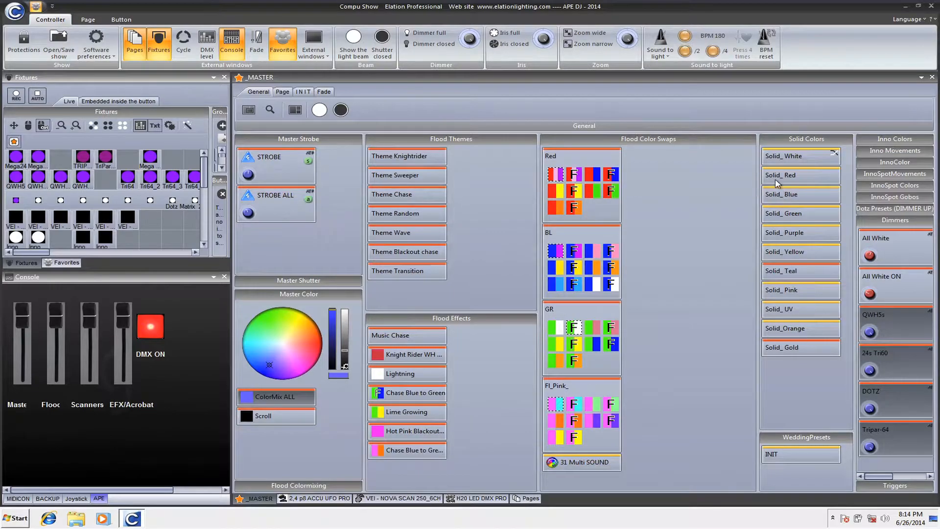
Run Theme Wave from the flood themes and apply the non-fading blue and magenta swap from the BL color swaps
click(416, 232)
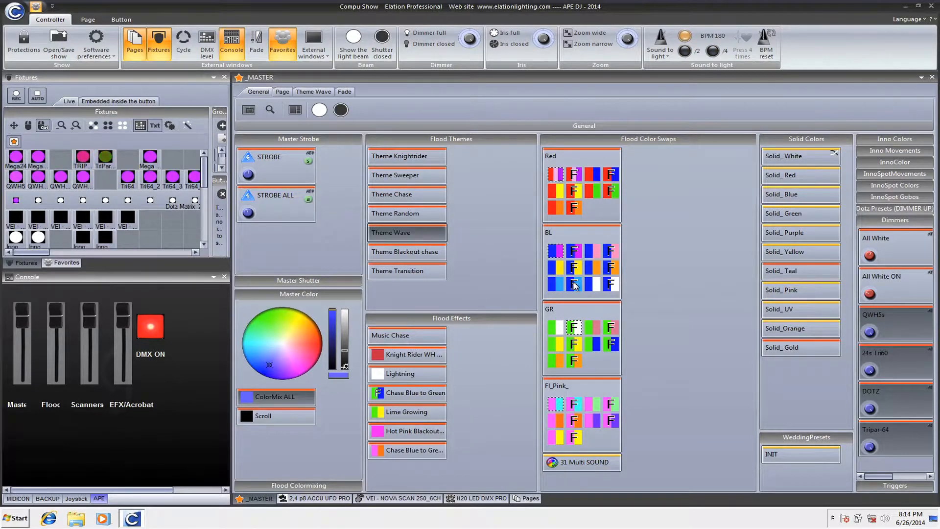
click(573, 285)
click(558, 255)
click(559, 268)
click(559, 256)
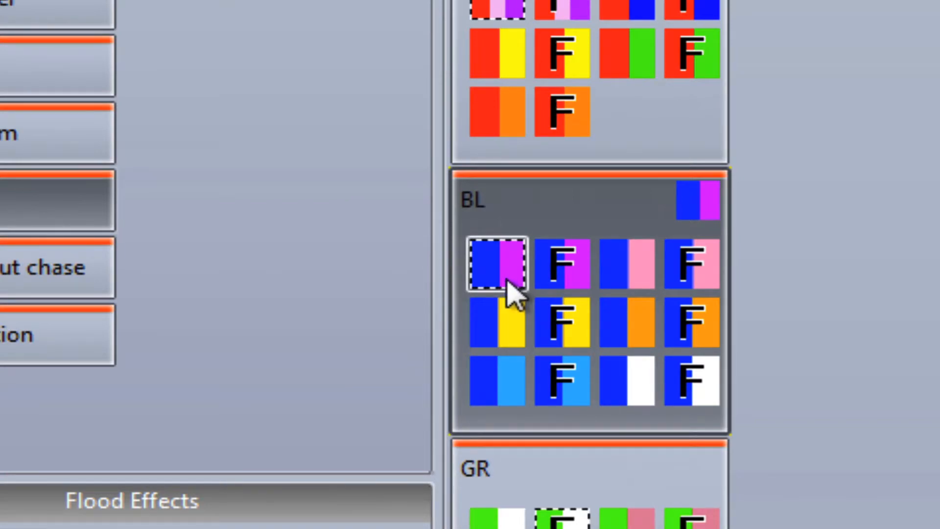
click(573, 269)
click(526, 267)
click(542, 265)
click(509, 259)
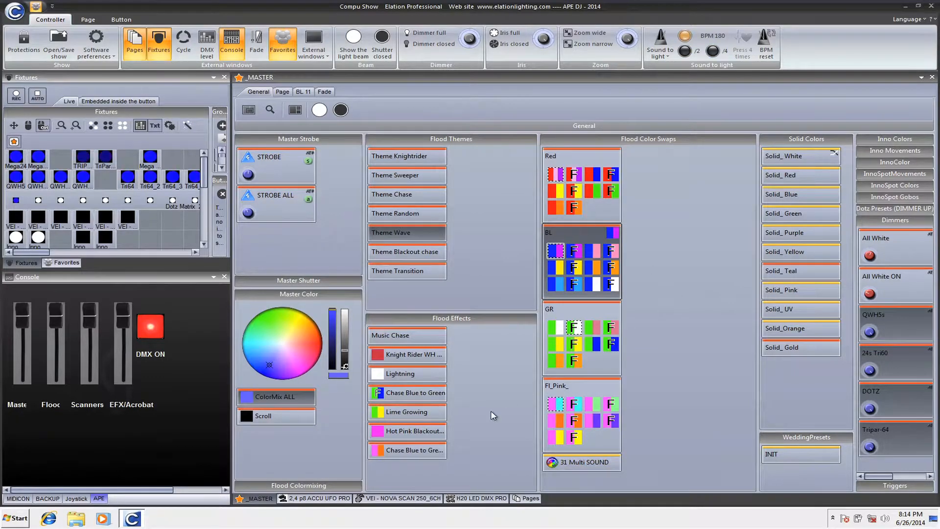
Open the 1,2 p1QWH5 fixture page from the list of pages
click(525, 499)
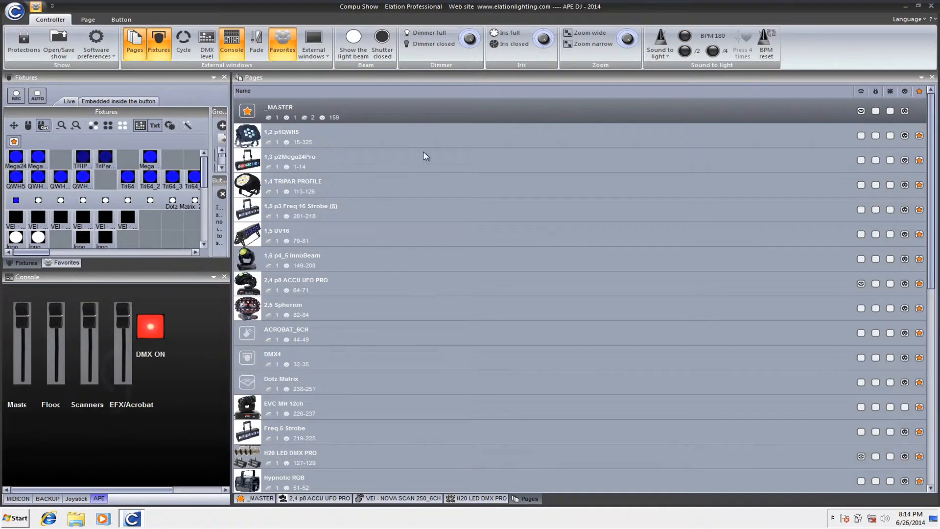
double_click(862, 137)
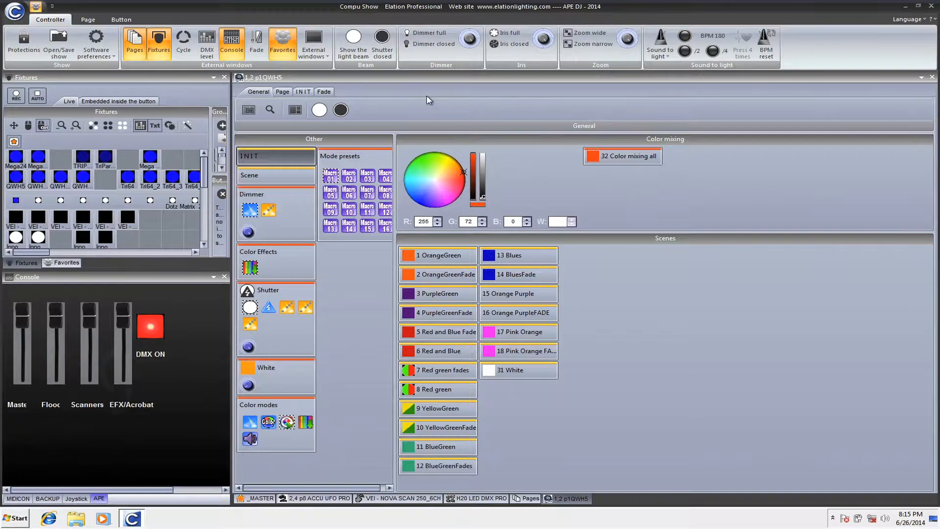
Try white color and clockwise gobo rotation on the H20 LED DMX PRO page, and restore its INIT scene
click(467, 496)
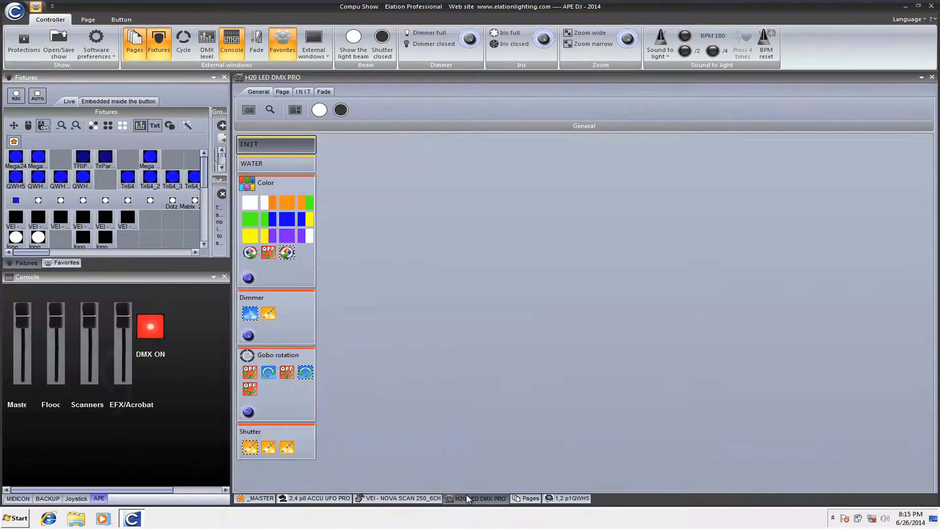
click(270, 232)
click(249, 203)
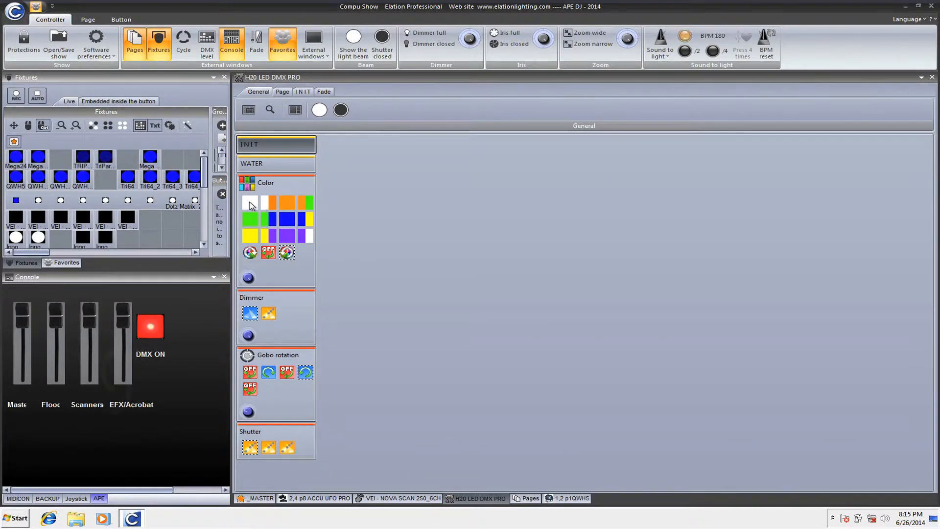
click(268, 372)
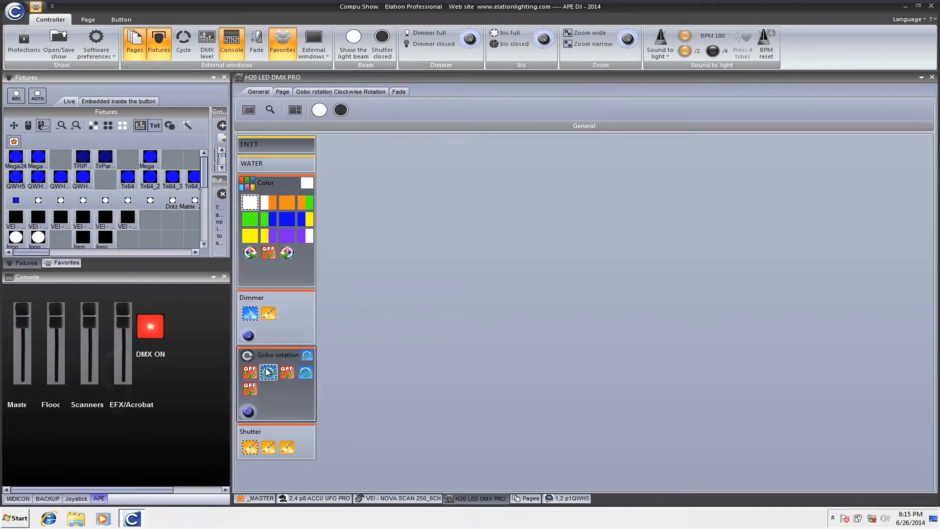
click(265, 146)
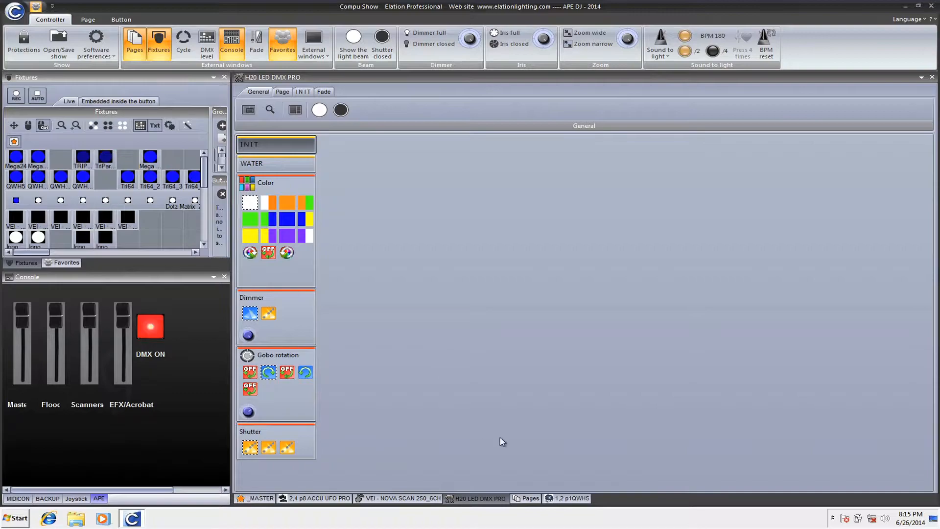
Move the 1,2 p1QWH5 page out of the page group and dock it back in with the other pages
click(563, 497)
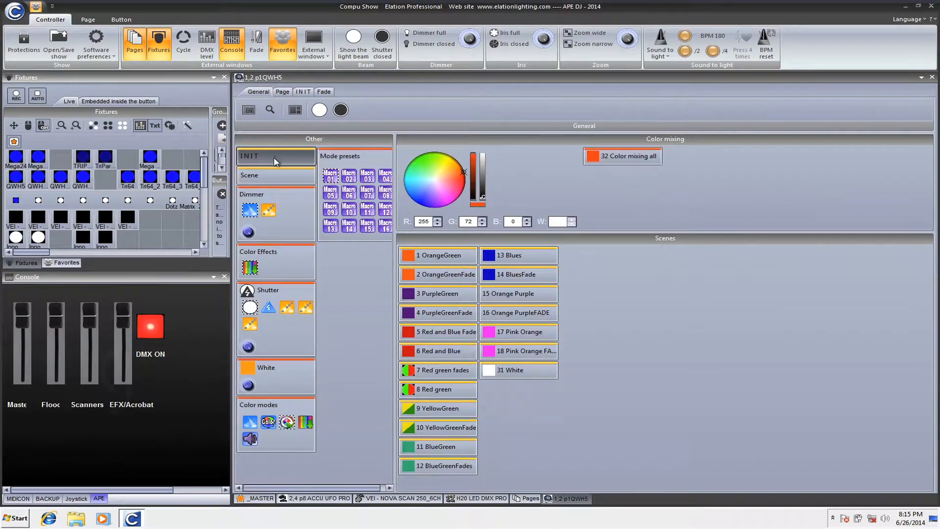
mouse_move(576, 495)
mouse_down()
mouse_move(642, 295)
mouse_move(602, 289)
mouse_up()
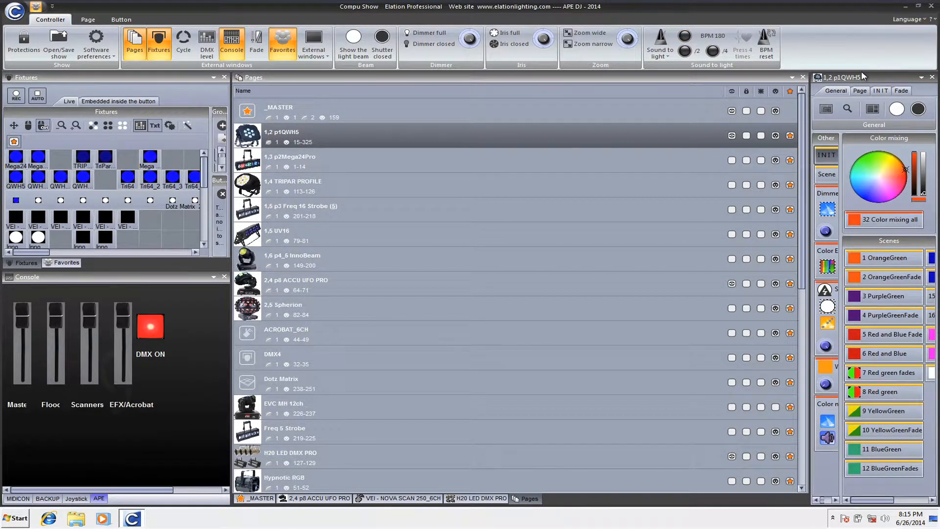
drag(857, 74, 522, 287)
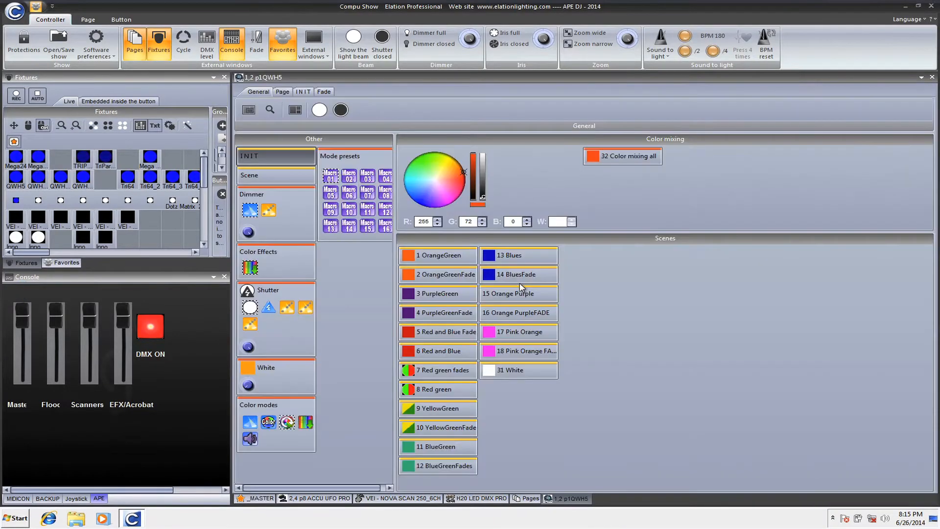
Return to the _MASTER page
click(256, 499)
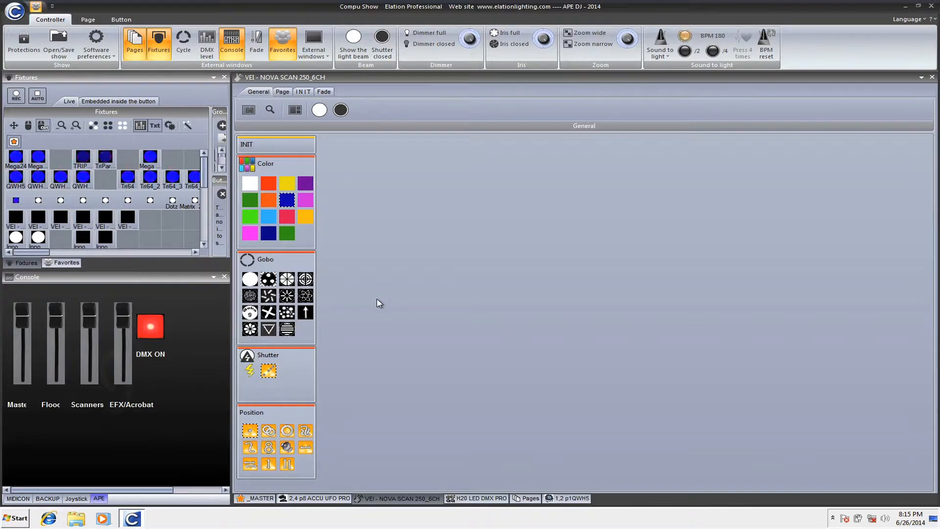
click(257, 498)
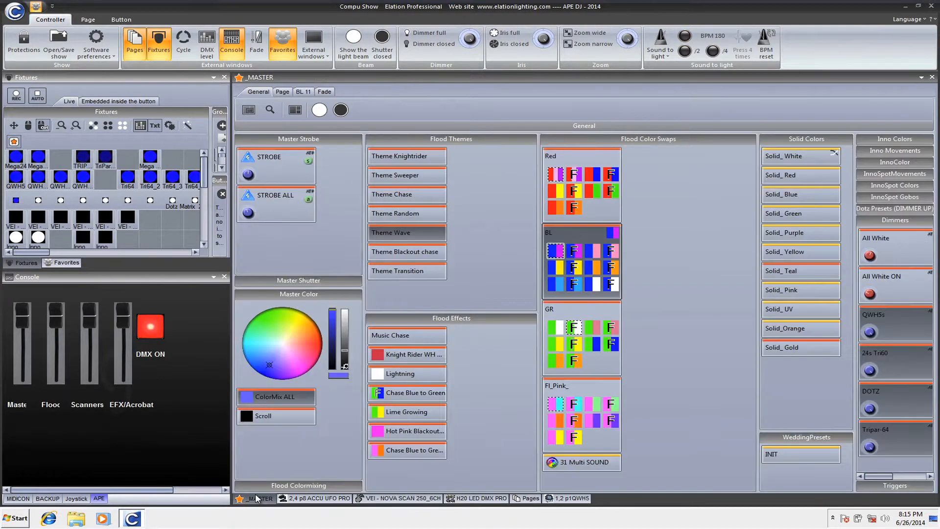
Set the VEI - NOVA SCAN 250_6CH scanners to the orange color, the BAR BELLS gobo and the Circle position
click(371, 505)
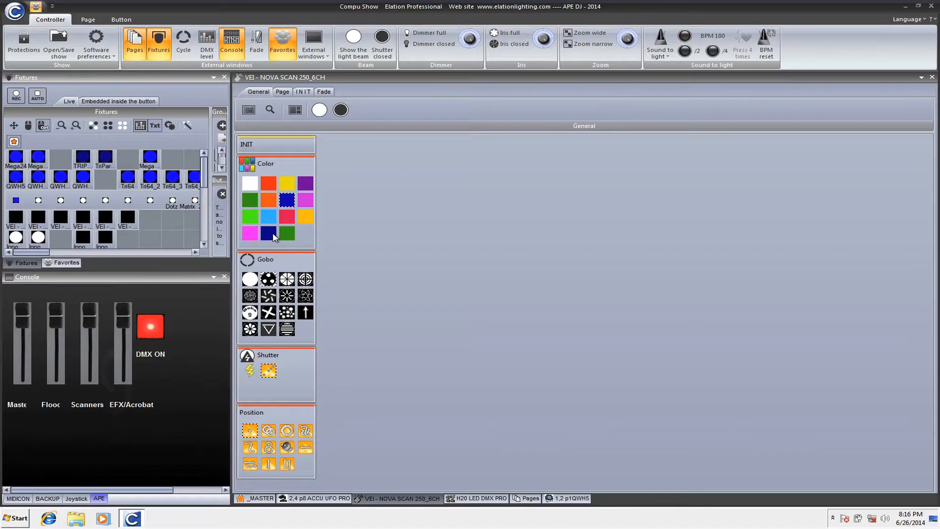
click(249, 430)
click(268, 447)
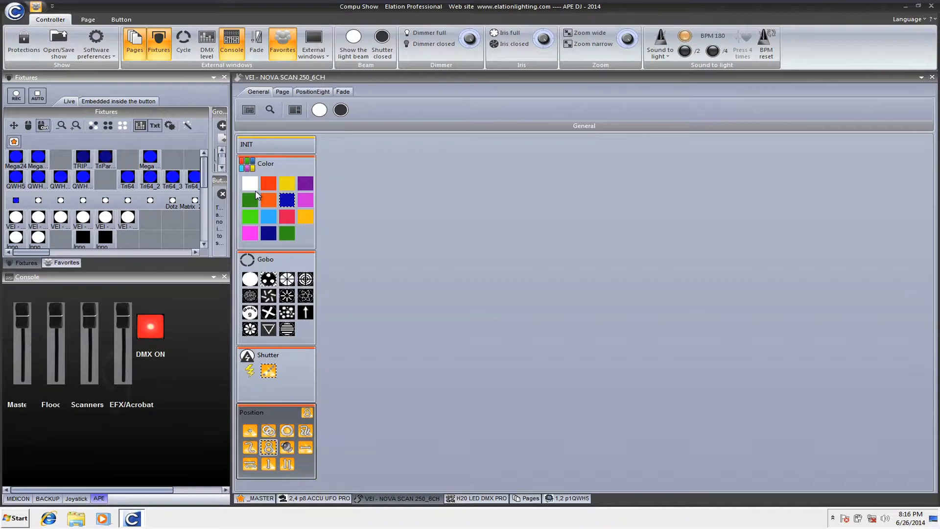
click(252, 186)
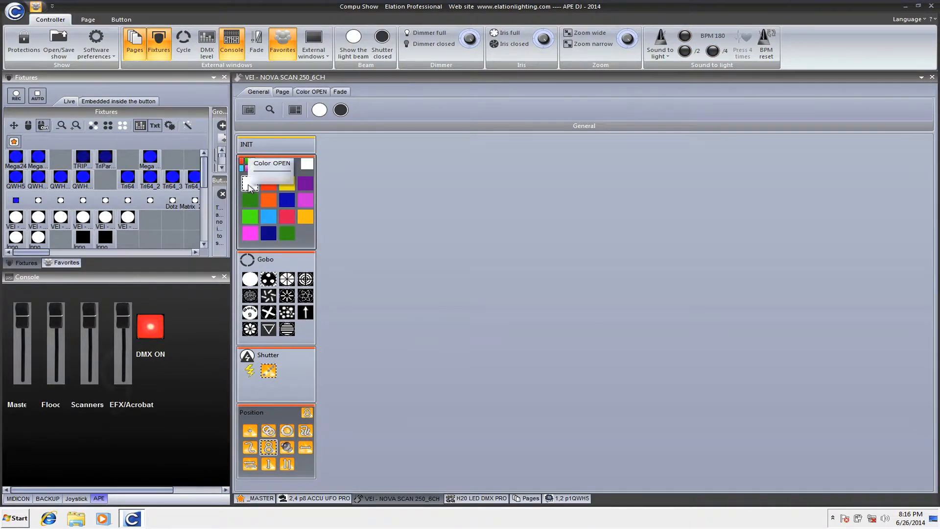
click(268, 199)
click(268, 295)
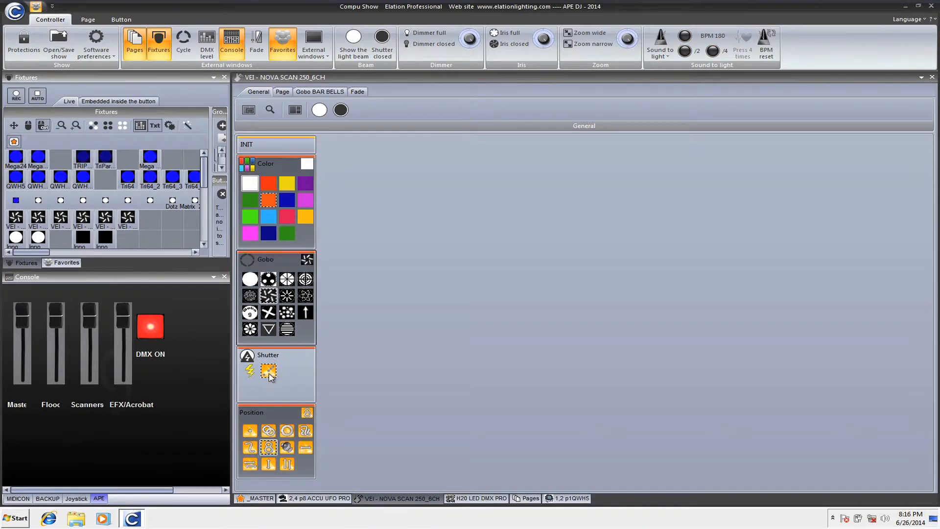
click(288, 430)
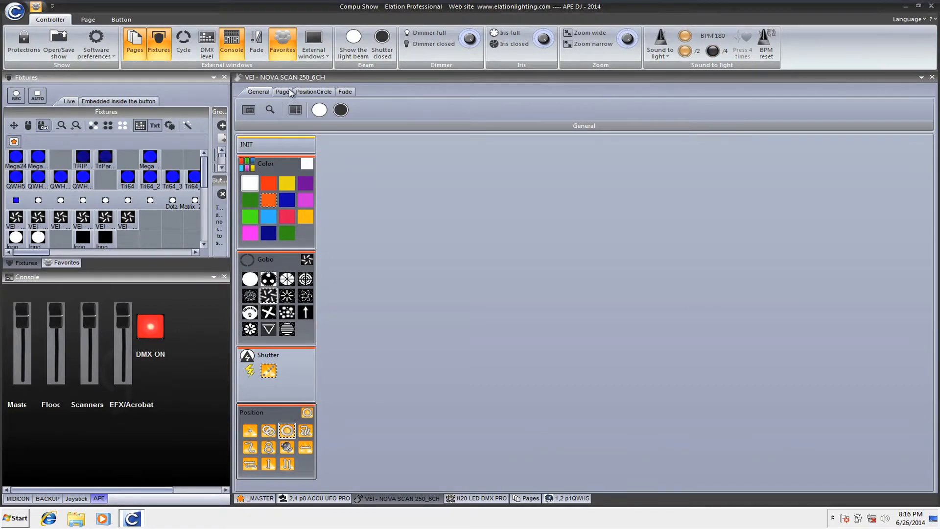
Create a new scene named "Orange Dot Chase" from the current scanner output, including the activated switches
click(118, 21)
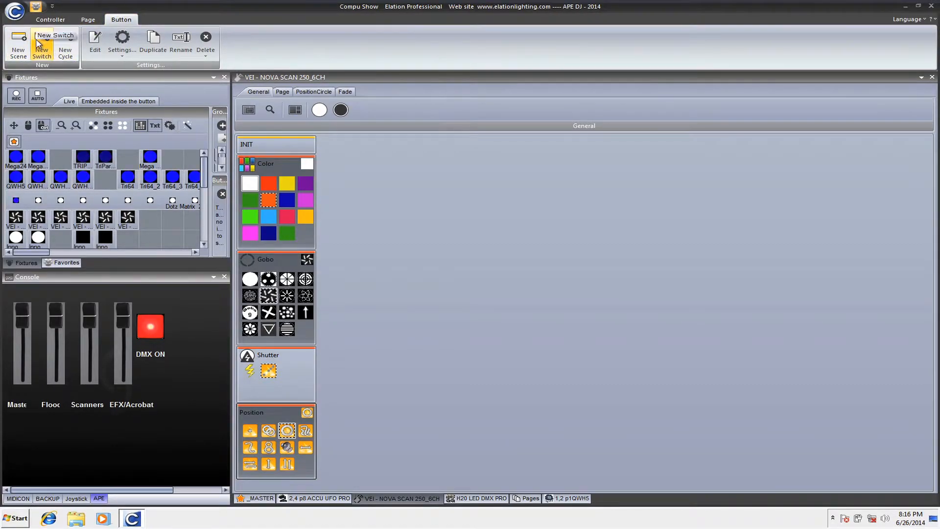
click(21, 43)
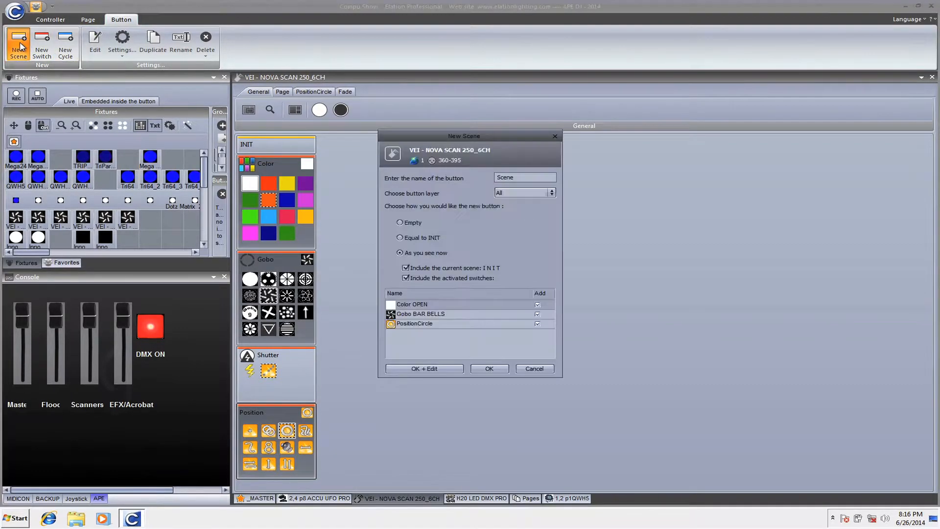
double_click(522, 174)
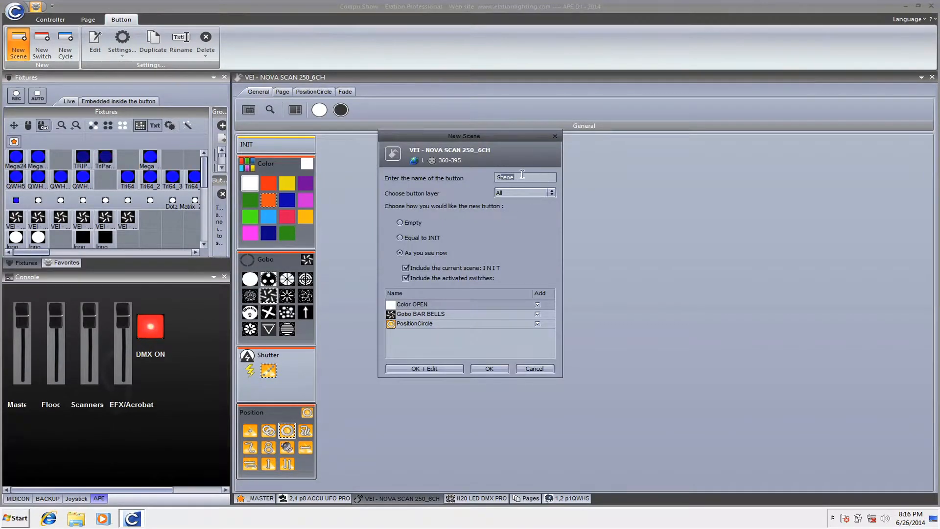
key(BackSpace)
text(Orange Dot Chase)
click(478, 369)
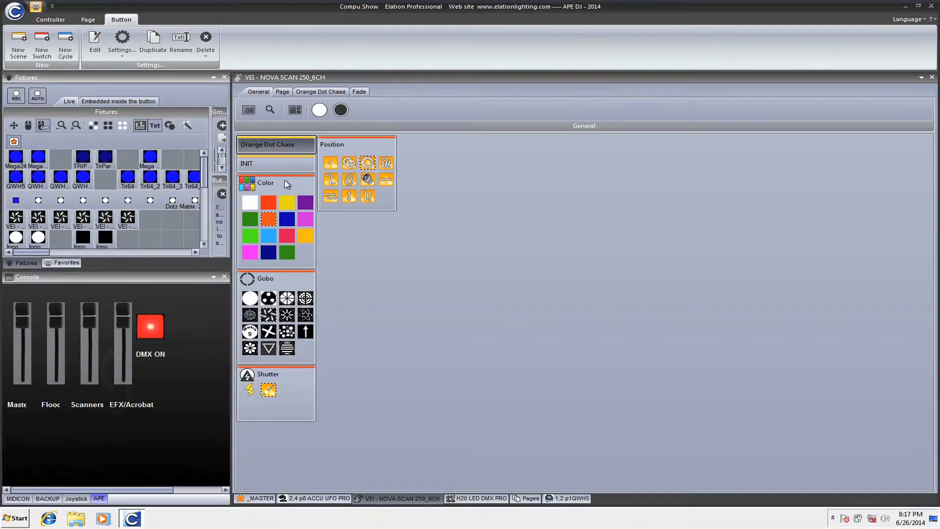
Activate the scanners' INIT scene, apply the LITE RED color, and adjust the page dimmer down and back up
click(275, 162)
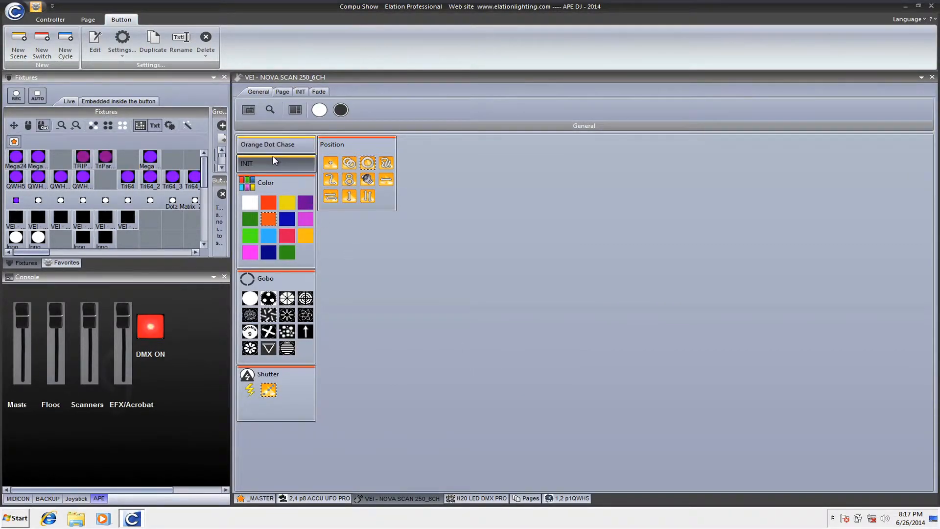
click(283, 93)
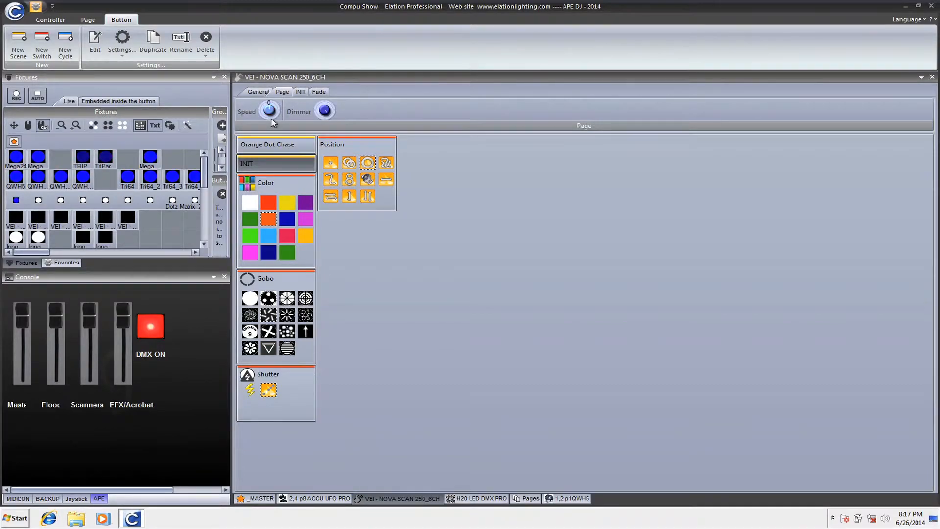
drag(324, 111, 331, 185)
click(287, 235)
mouse_move(323, 120)
drag(323, 120, 323, 105)
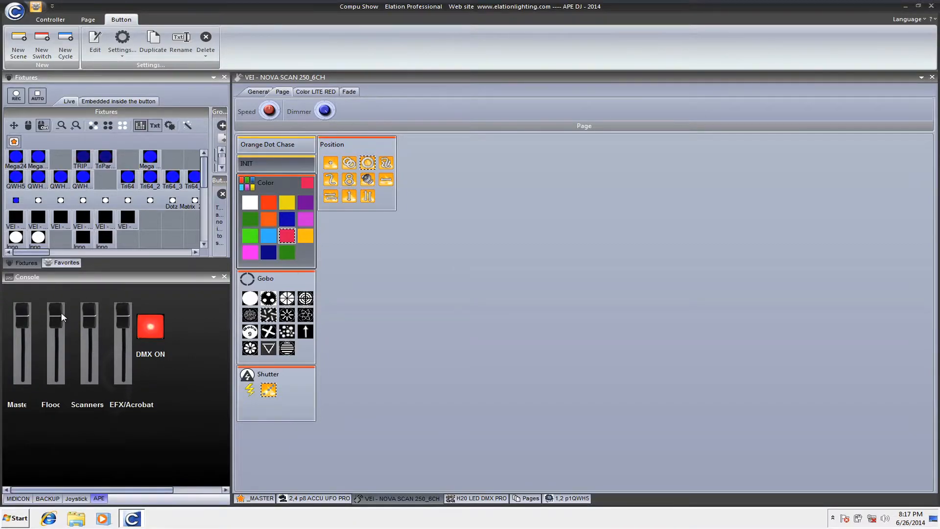
View the MIDICON console layout and switch the console back to the APE layout
mouse_move(61, 318)
click(18, 498)
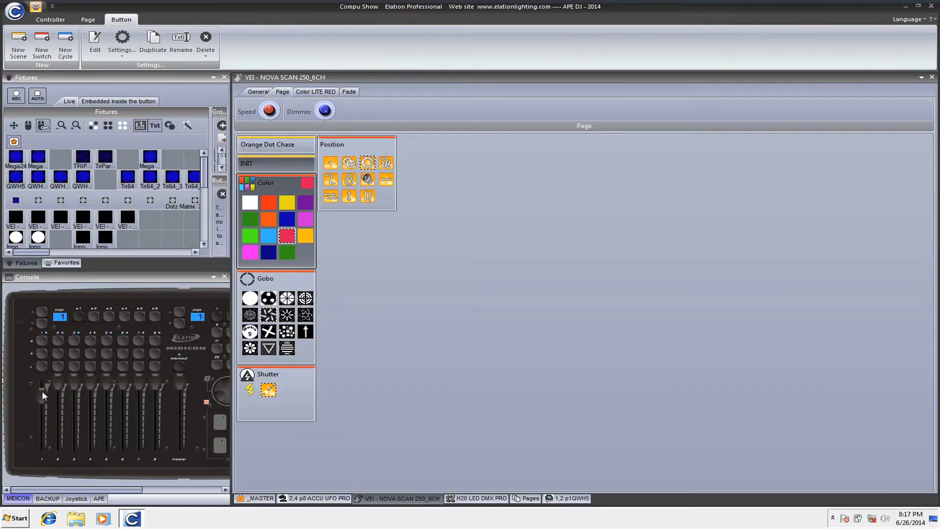
click(99, 499)
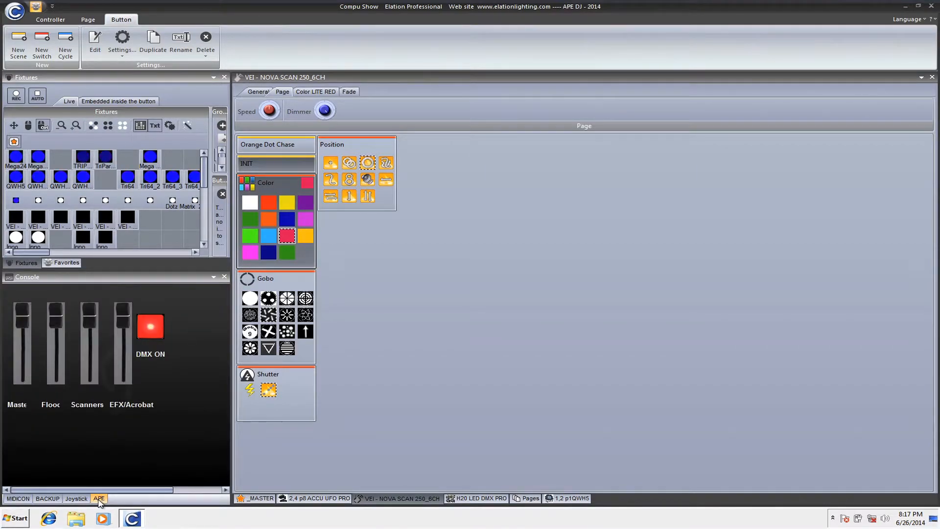
Examine the live speed, dimmer, phase and size controls of the LITE RED color button, and reactivate the INIT scene
click(314, 93)
mouse_move(270, 111)
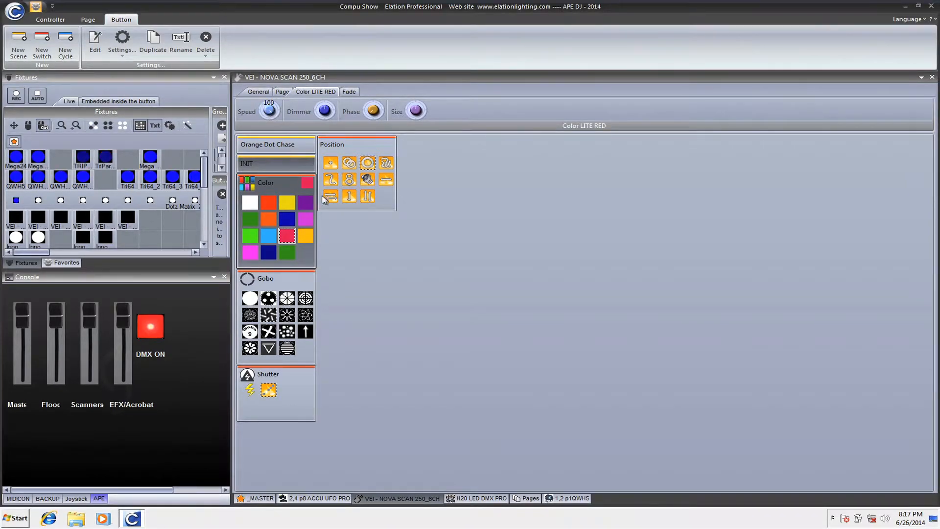
click(286, 163)
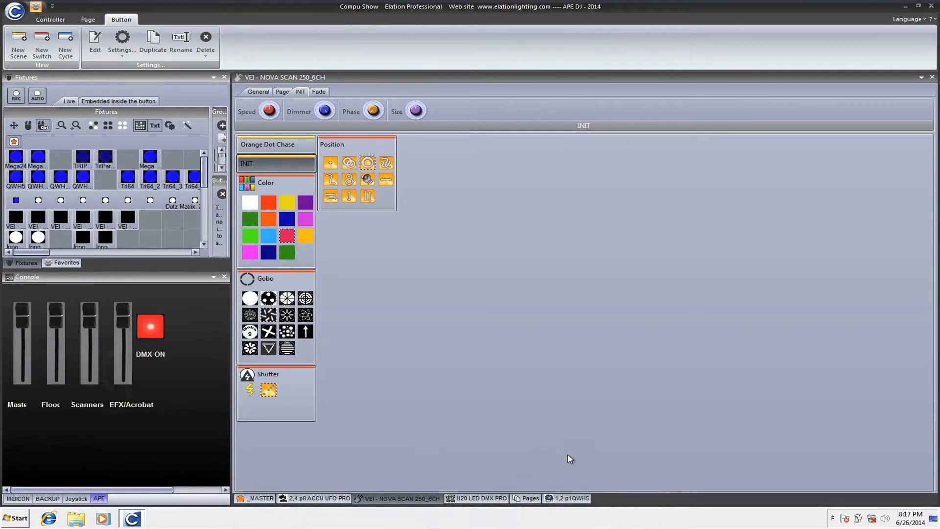
Run the 1 OrangeGreen scene on the 1,2 p1QWH5 page
click(563, 498)
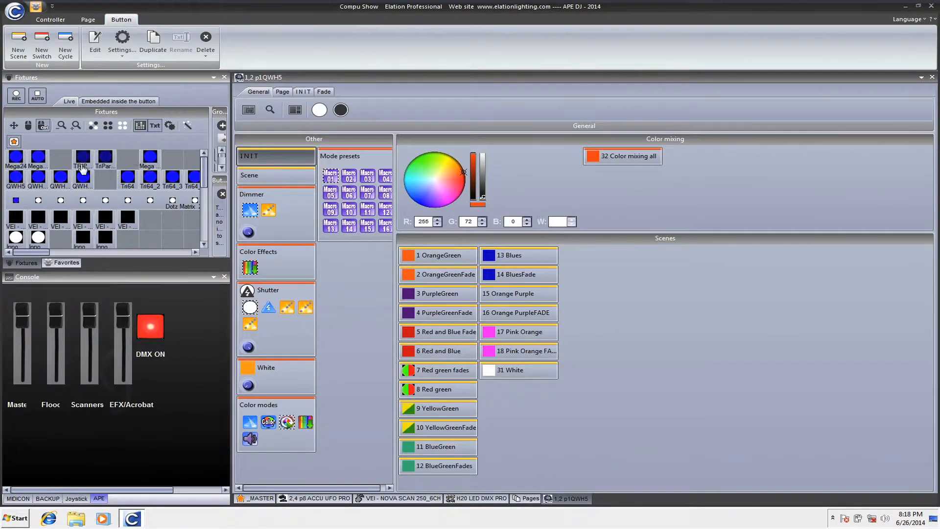
click(424, 256)
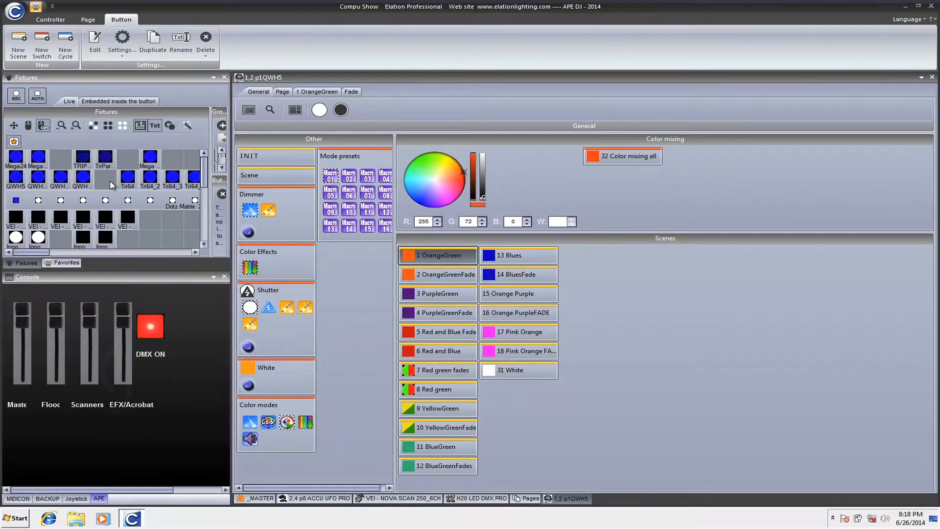
Release the BL flood color swap and the Theme Wave effect on the _MASTER page
click(259, 498)
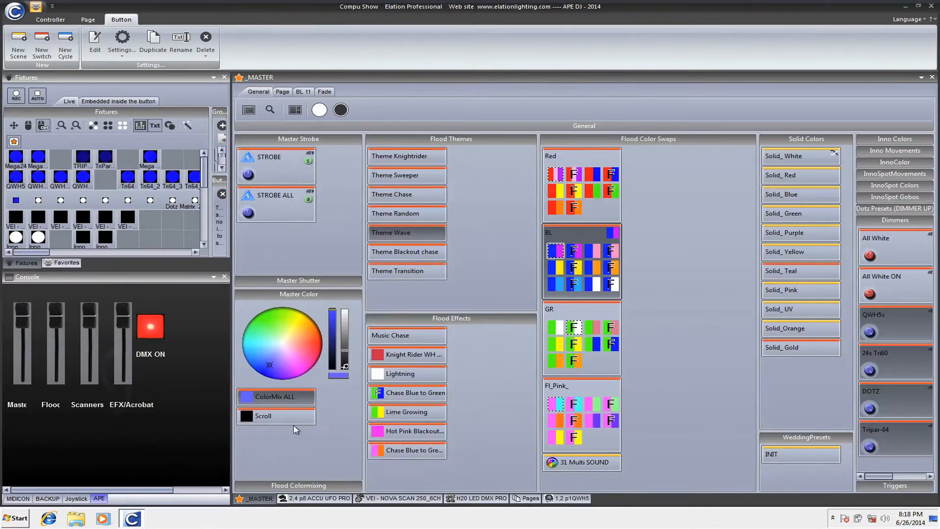
click(560, 253)
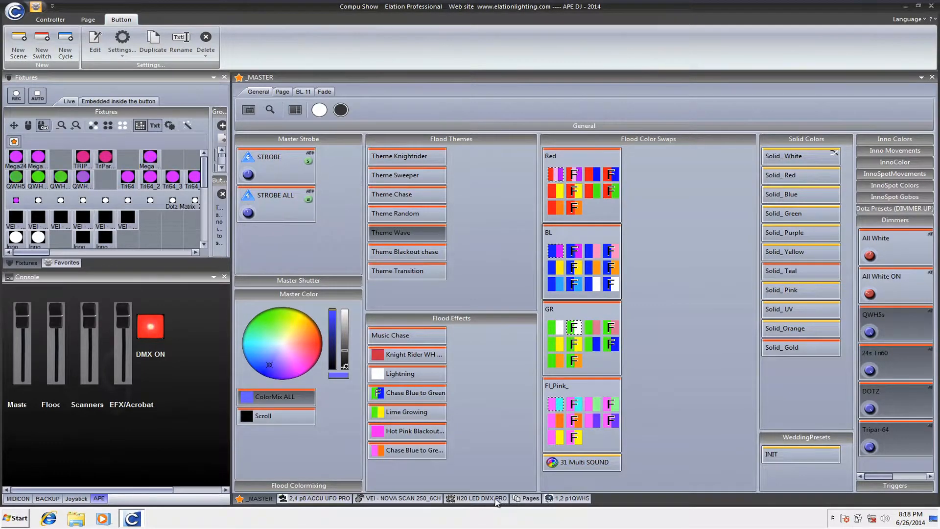
click(571, 498)
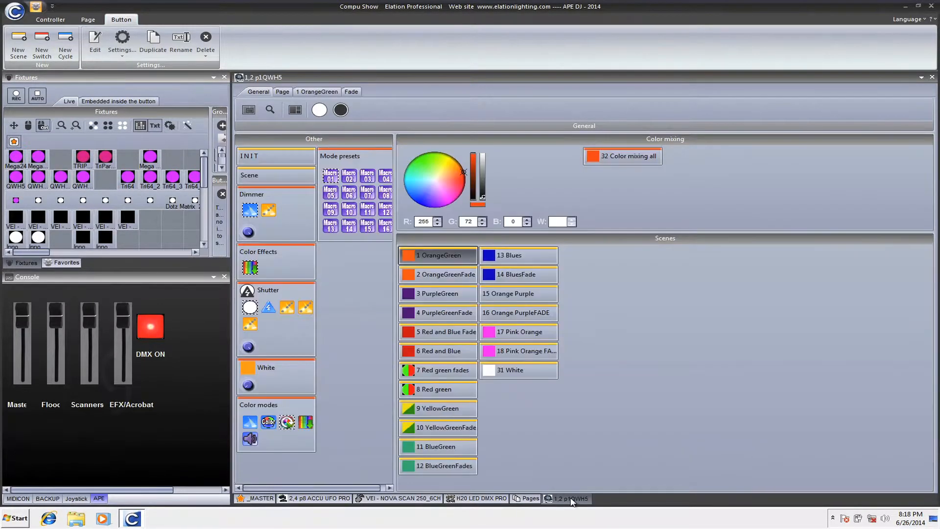
click(255, 498)
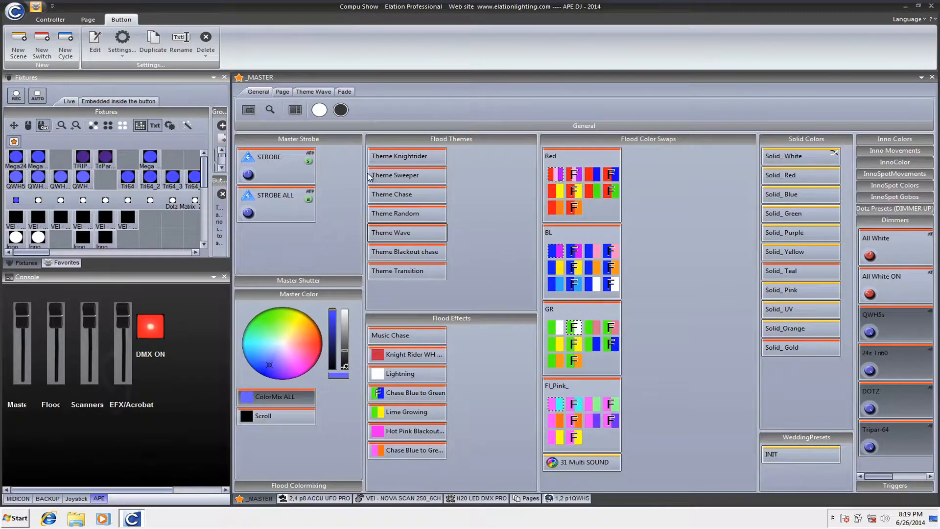
Browse the Dotz, InnoSpot, InnoColor, Inno Colors and Triggers button groups of the _MASTER page, and narrow its Master and Flood columns
click(897, 437)
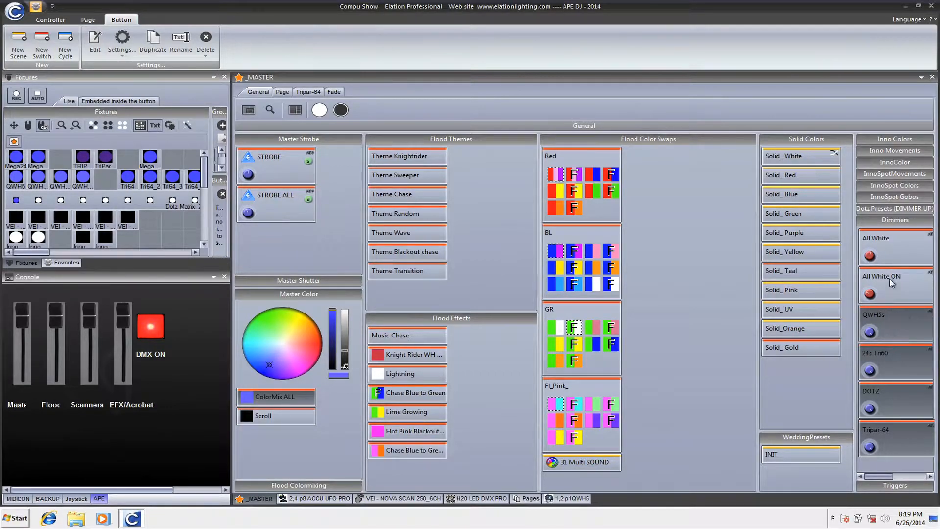
click(877, 209)
click(875, 198)
click(874, 189)
click(874, 163)
click(873, 140)
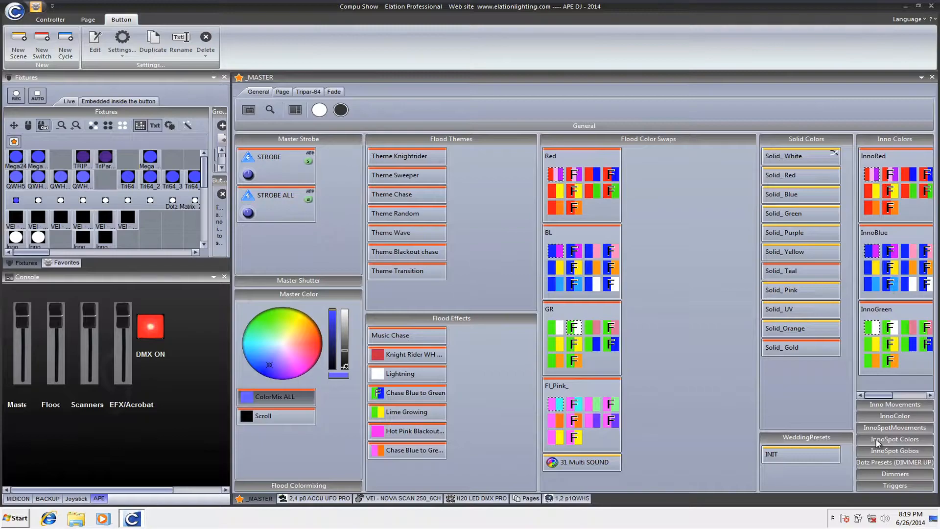
click(890, 486)
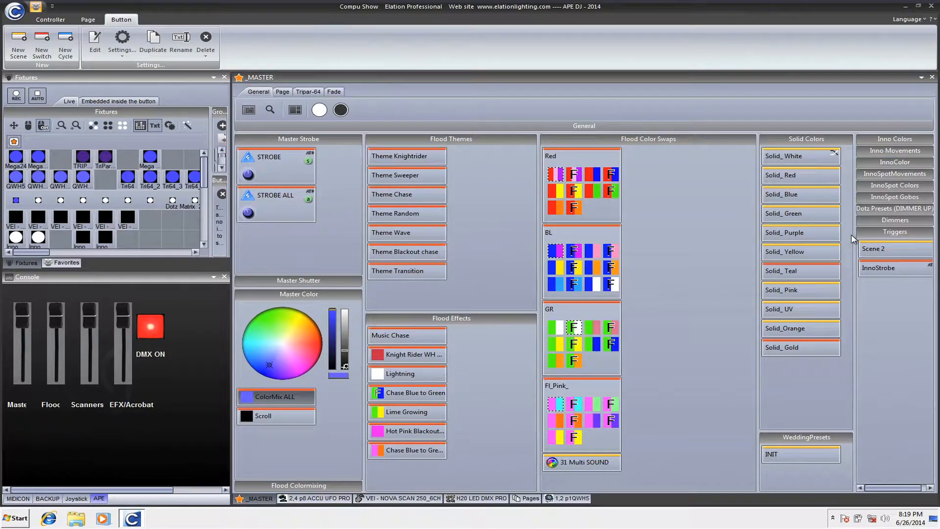
drag(538, 320, 434, 212)
drag(433, 323, 432, 217)
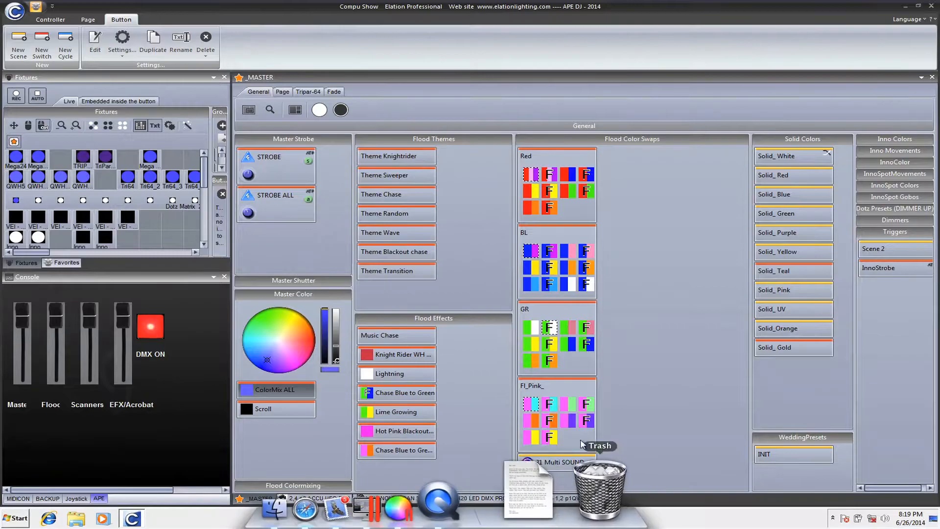
Run the INIT scene on the 1,2 p1QWH5 page and the WeddingPresets INIT scene on the _MASTER page
click(566, 497)
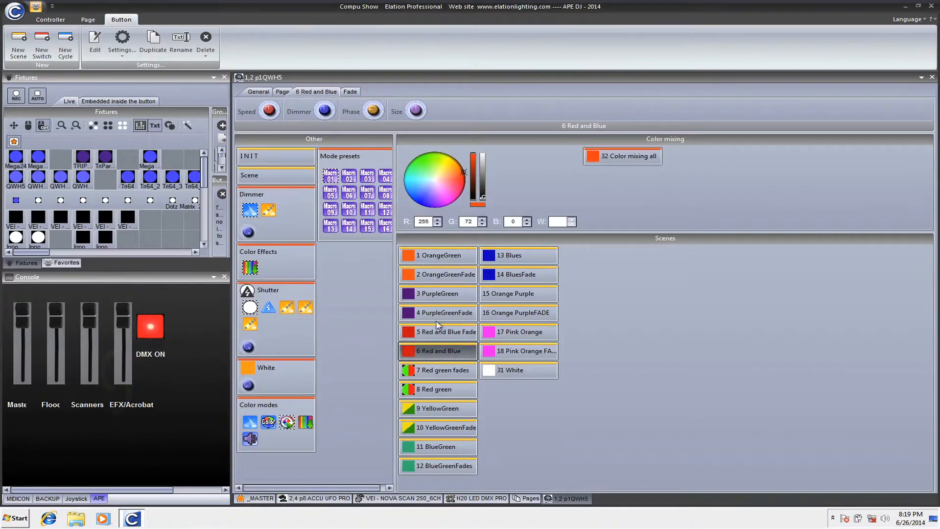
click(259, 159)
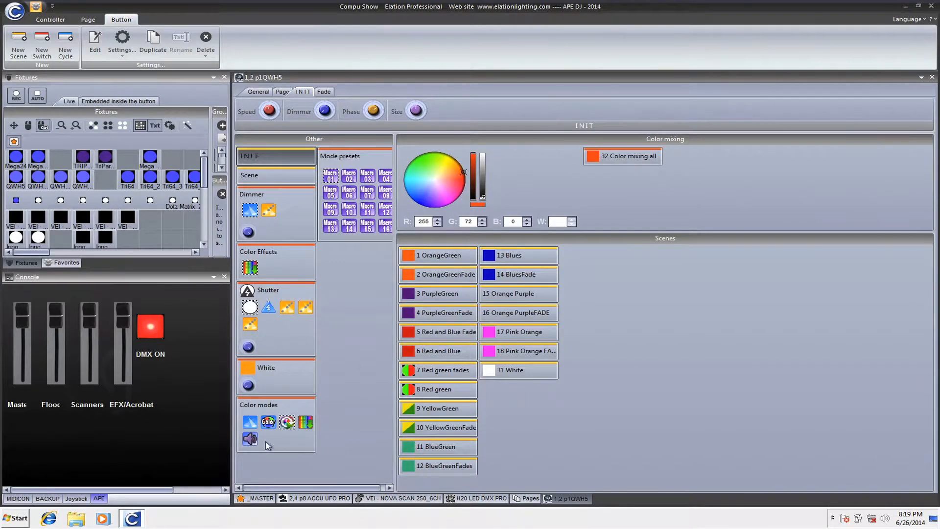
click(256, 499)
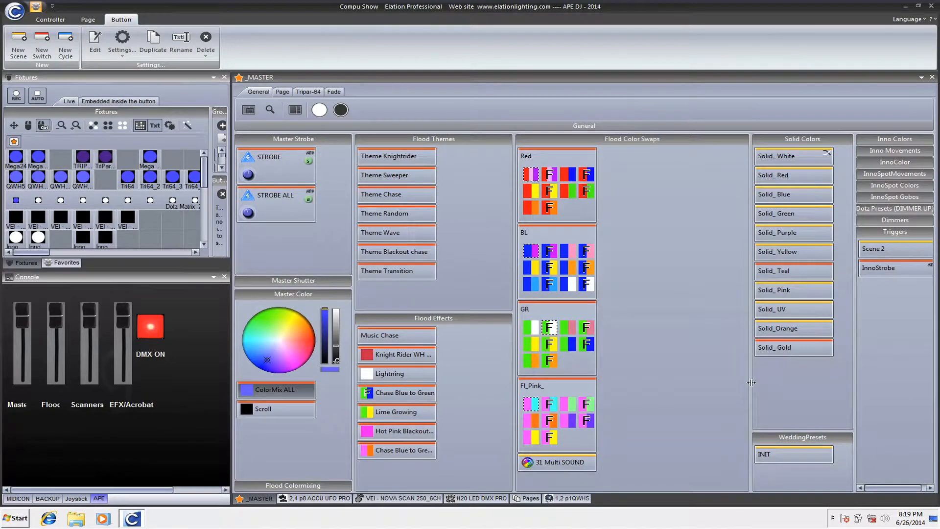
click(819, 451)
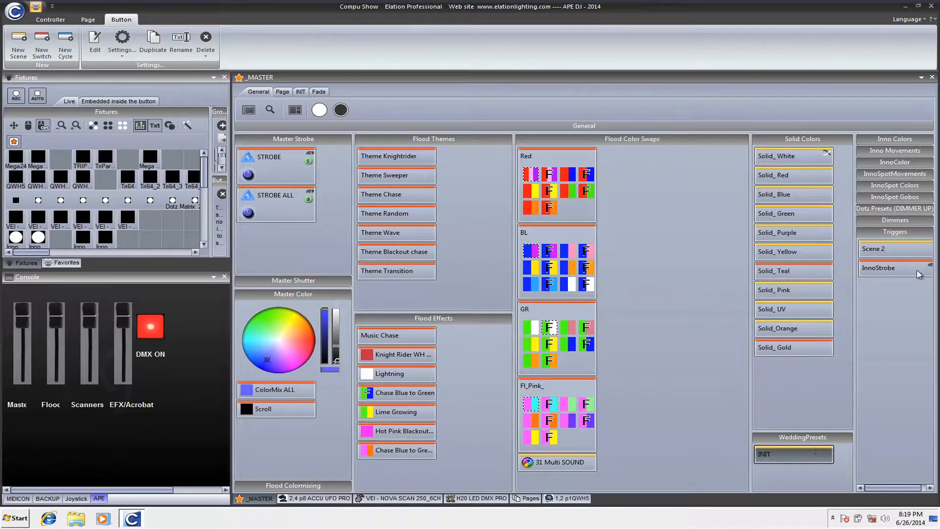
click(889, 223)
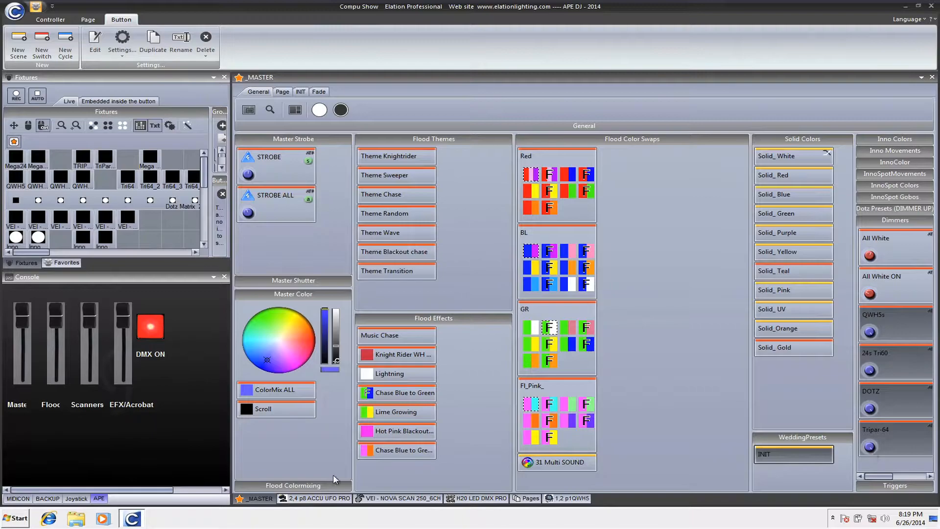
Run the 3 PurpleGreen, 6 Red and Blue, and finally 4 PurpleGreenFade scenes on the 1,2 p1QWH5 page
click(567, 498)
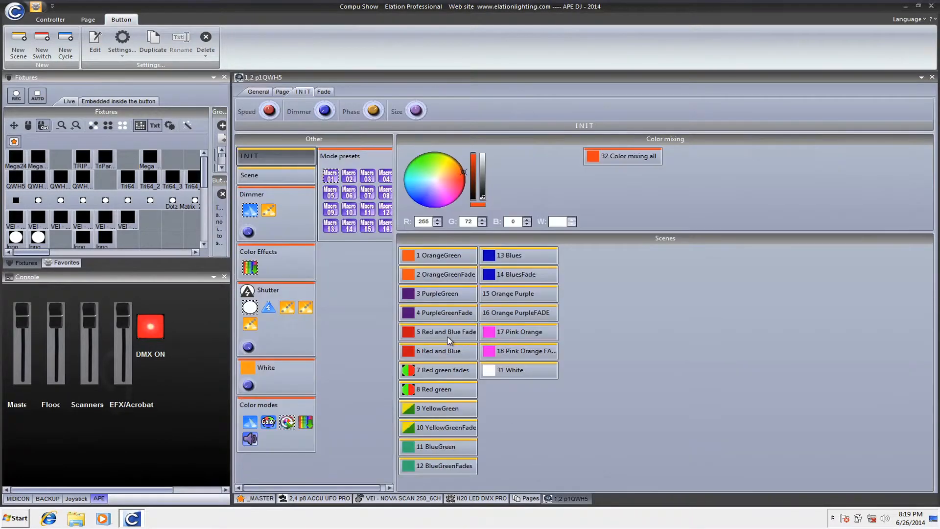
click(436, 295)
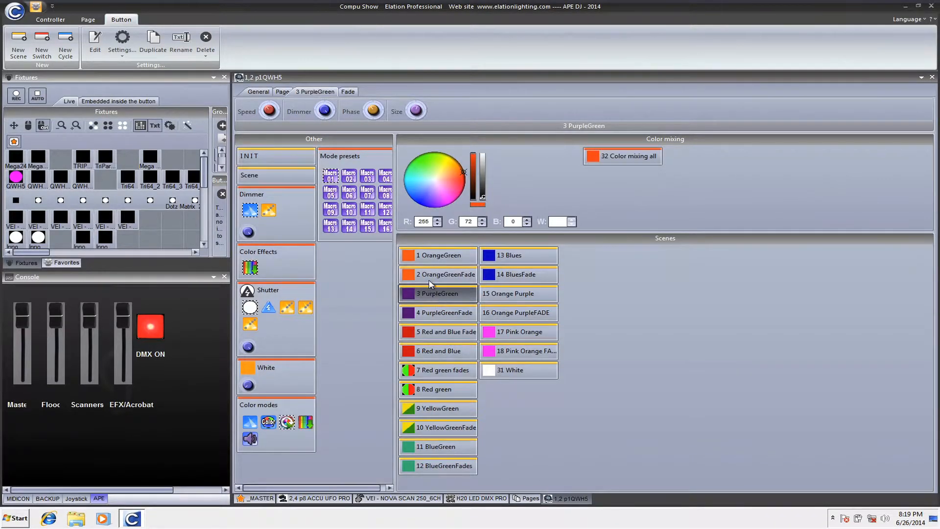
click(439, 318)
click(438, 353)
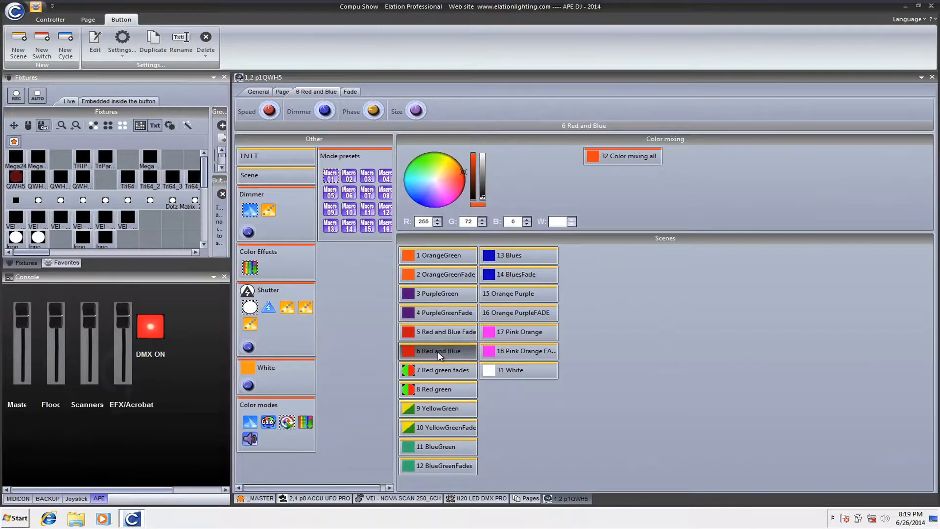
click(419, 315)
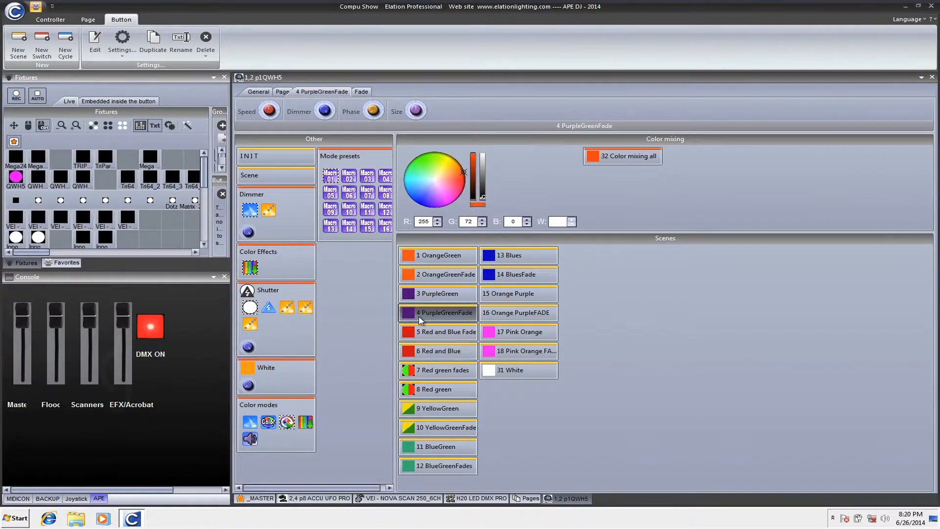
drag(419, 300, 432, 316)
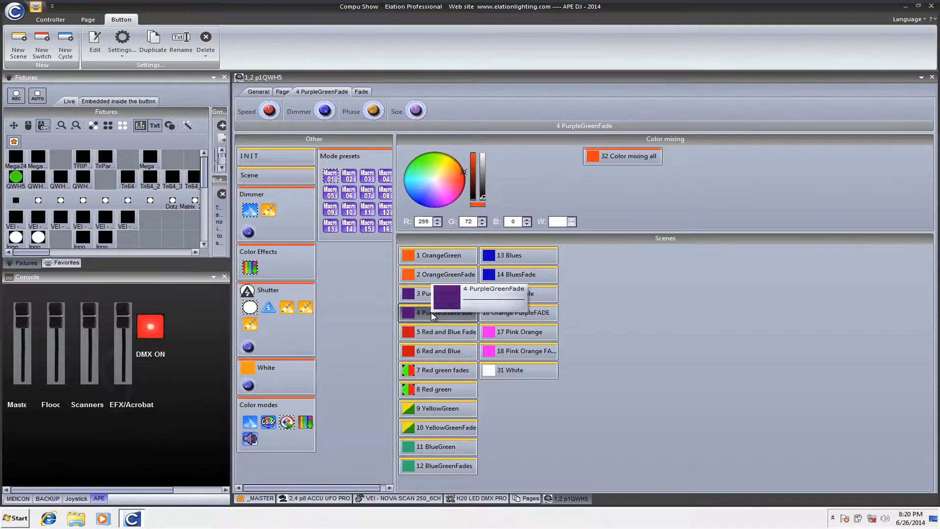
drag(432, 316, 432, 315)
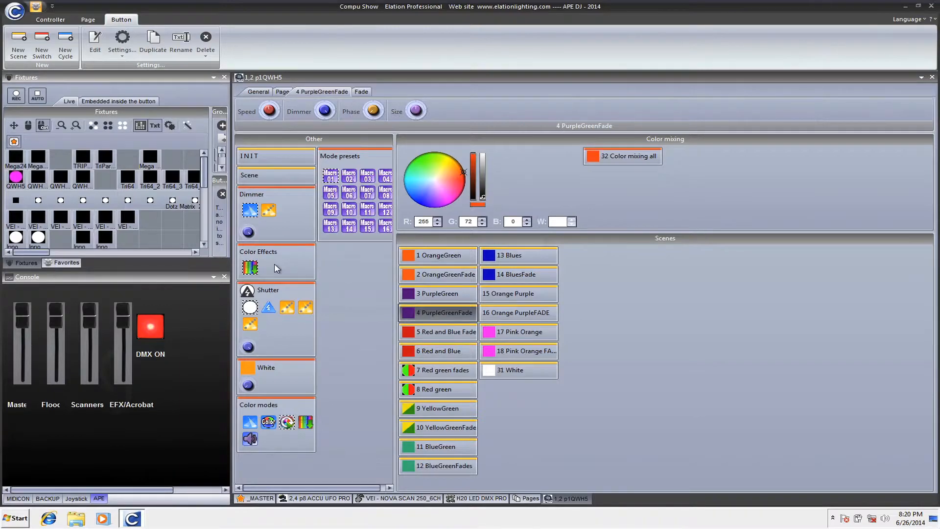
Examine the first QWH5 fixture's channels in the 4 PurpleGreenFade scene editor and close it without saving
double_click(433, 316)
click(168, 166)
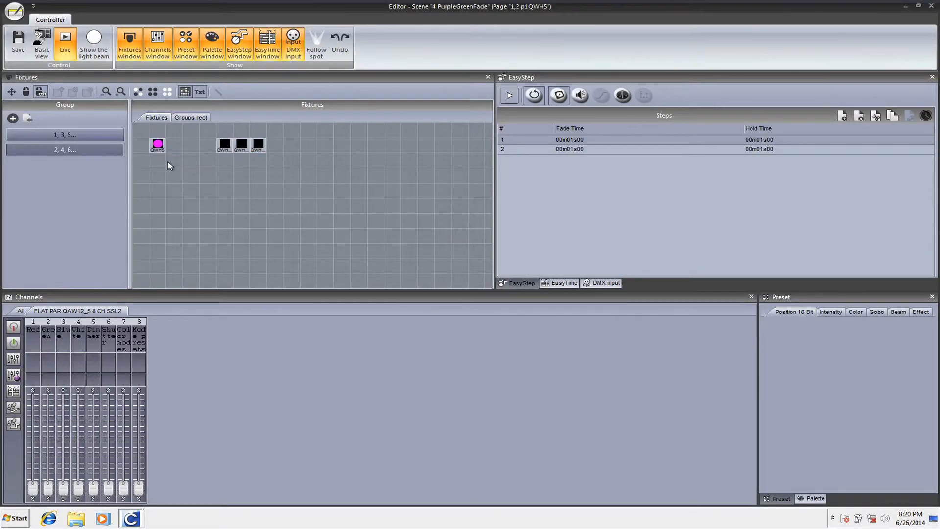
click(154, 151)
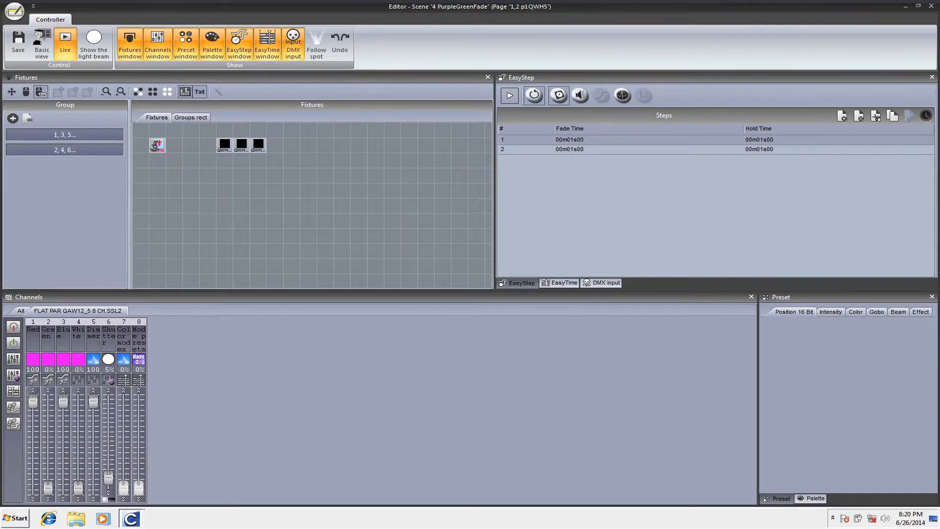
click(931, 6)
click(484, 273)
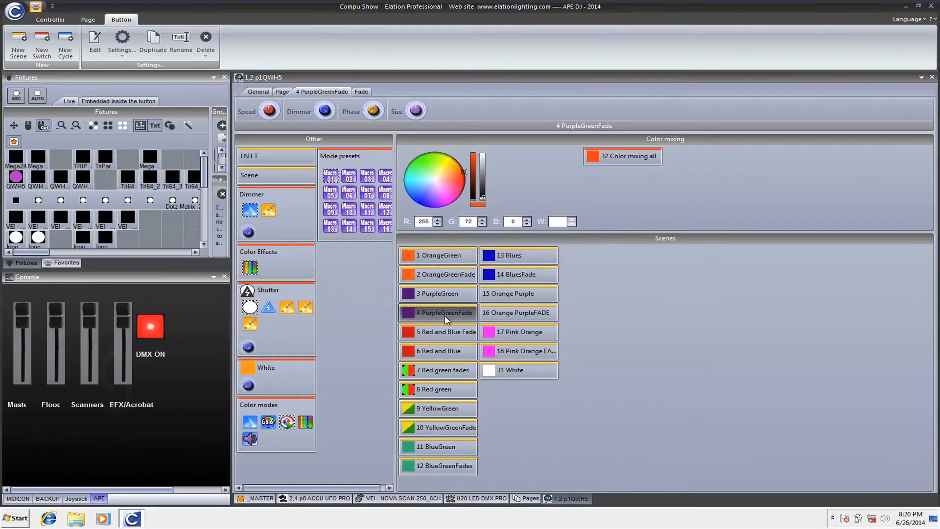
Copy the first QWH5 fixture's settings to the other three fixtures in the 4 PurpleGreenFade scene and save the changes
double_click(446, 313)
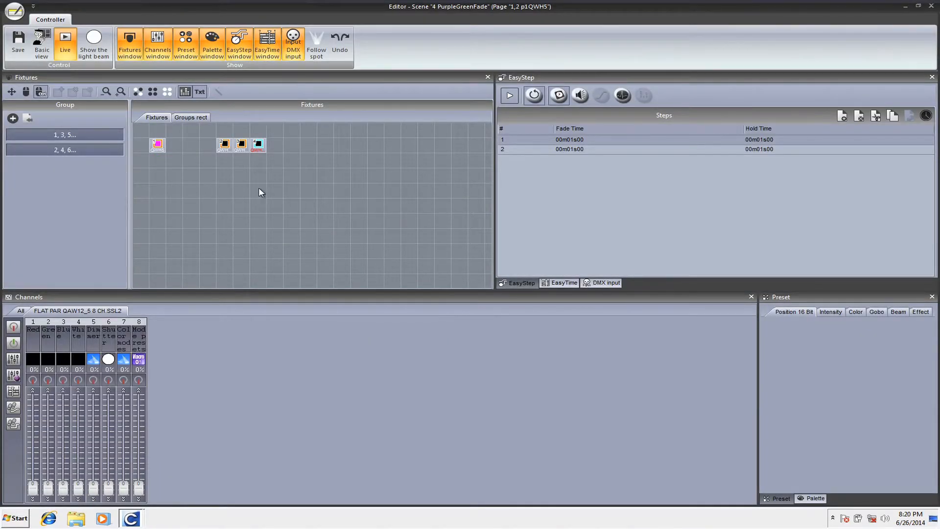
click(241, 186)
drag(162, 153, 258, 147)
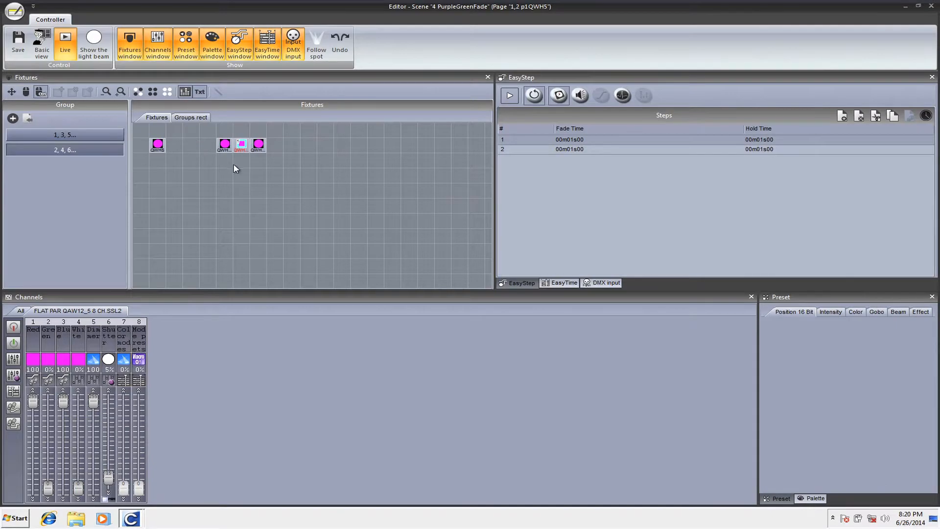
click(931, 6)
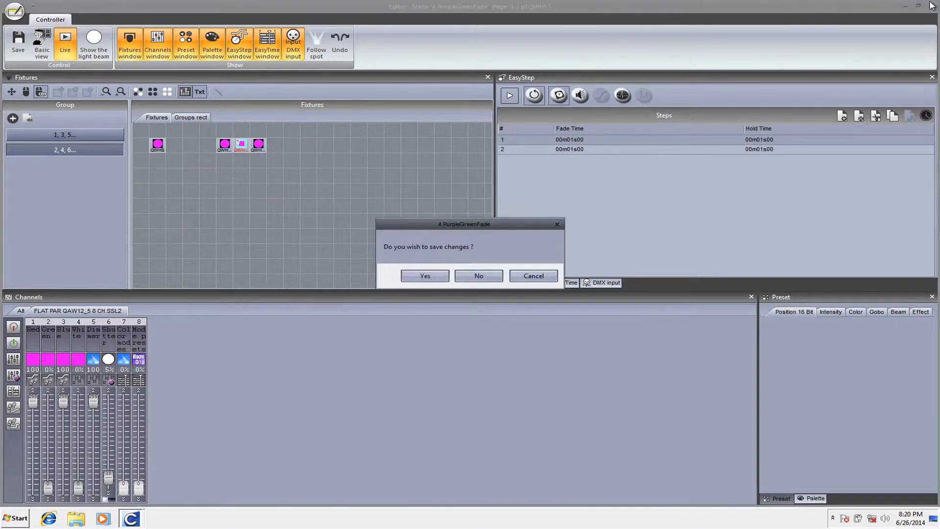
key(Return)
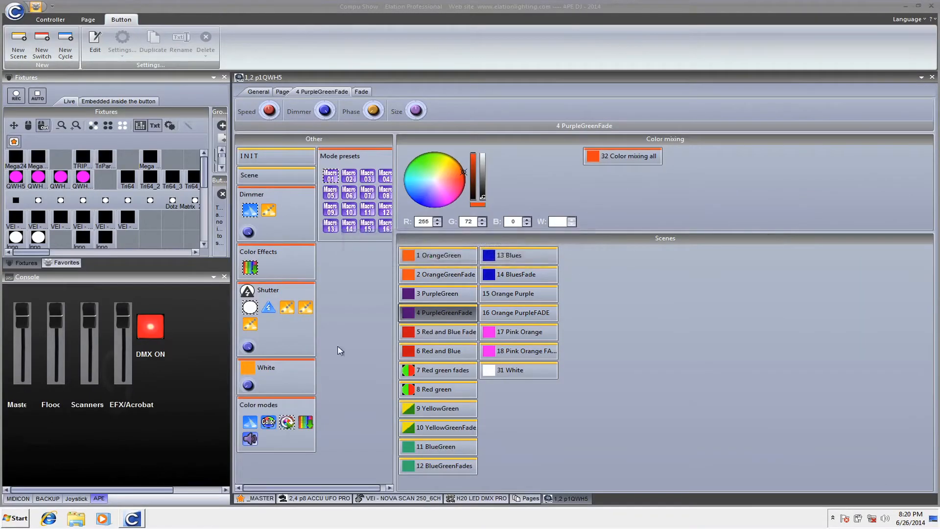
Try the live speed control of the 4 PurpleGreenFade scene and lower its dimmer to 42%
click(266, 112)
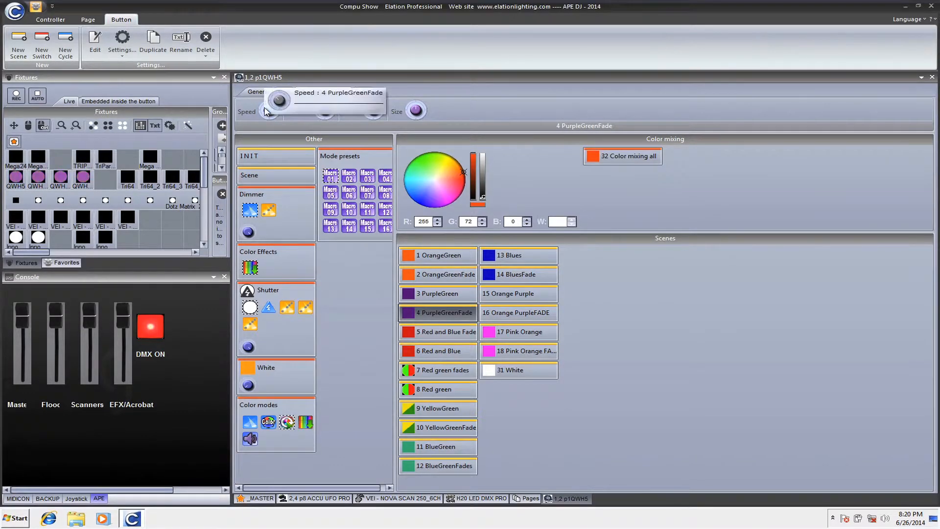
drag(267, 113, 268, 117)
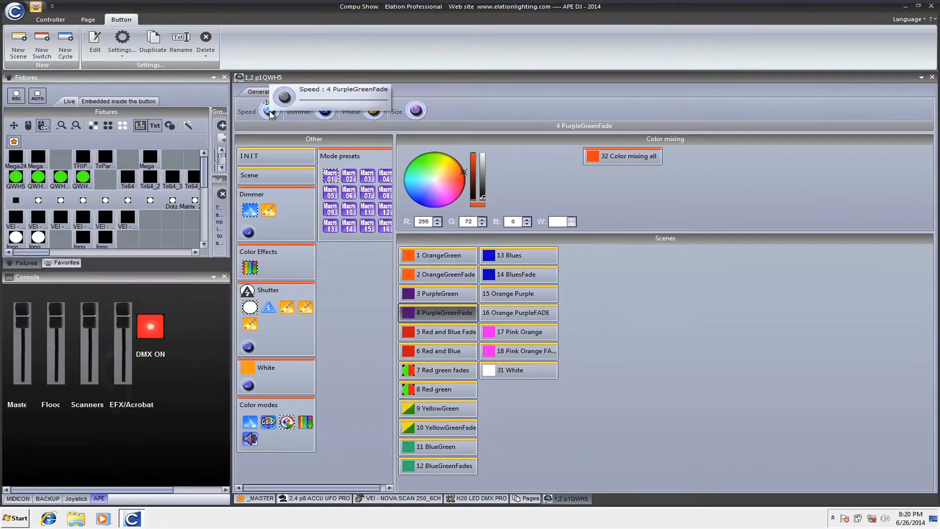
click(323, 112)
drag(324, 112, 323, 115)
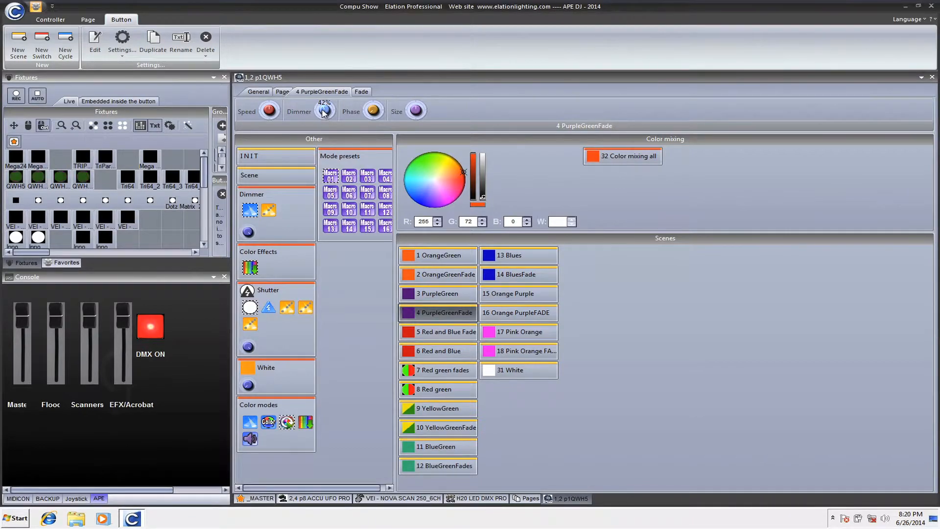
Run the 6 Red and Blue scene, return to 4 PurpleGreenFade, and set its dimmer to 100%
click(434, 329)
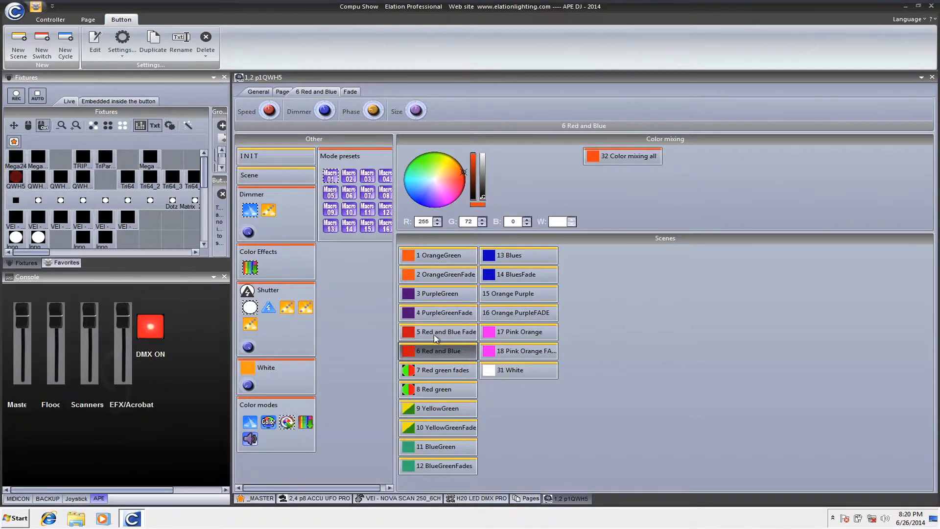
click(434, 311)
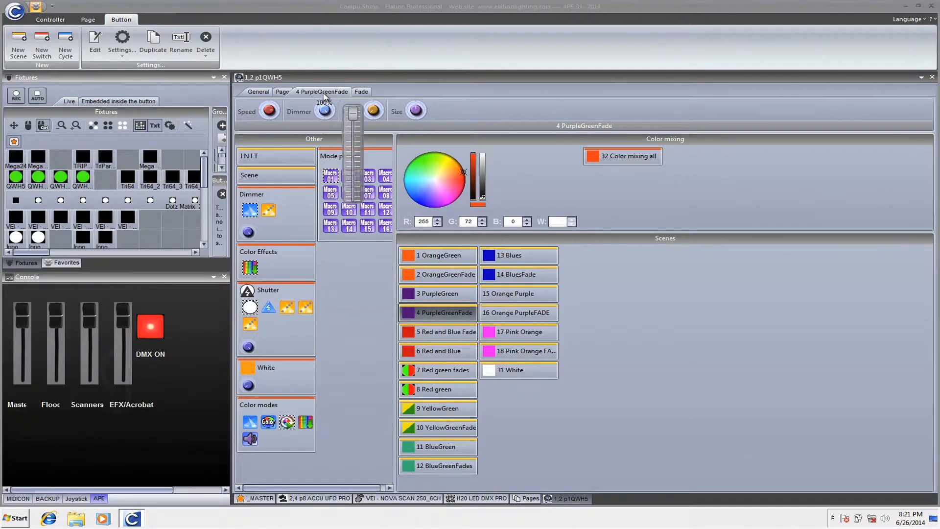
click(324, 112)
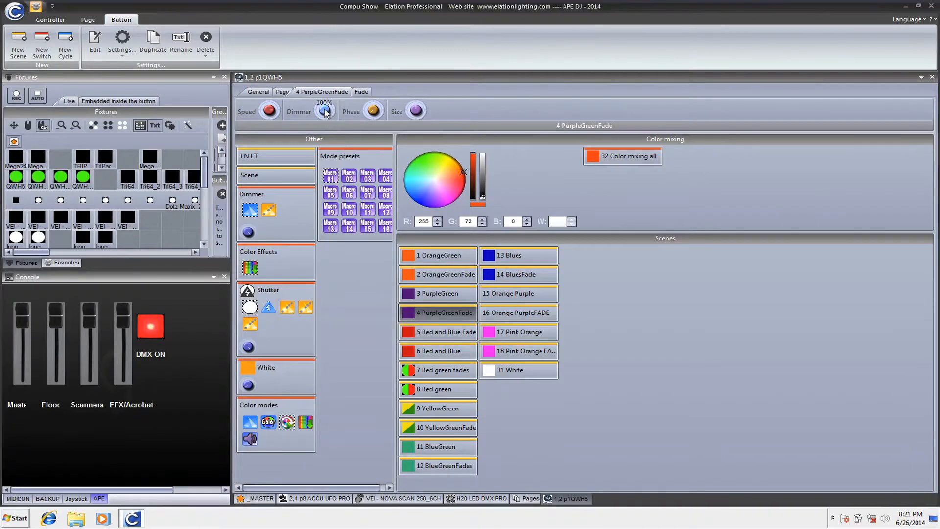
Raise the phase of the 4 PurpleGreenFade scene to 18%
mouse_move(370, 115)
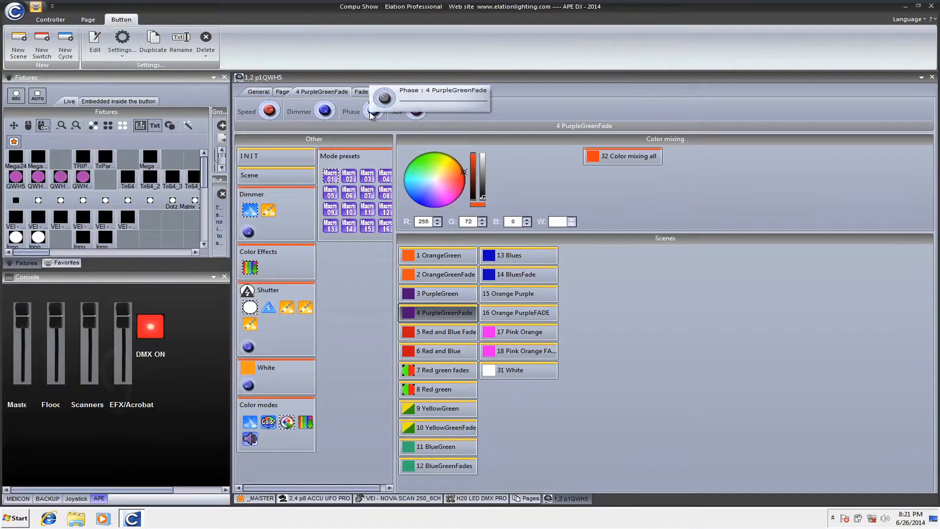
click(371, 114)
scroll(371, 113, up, 2)
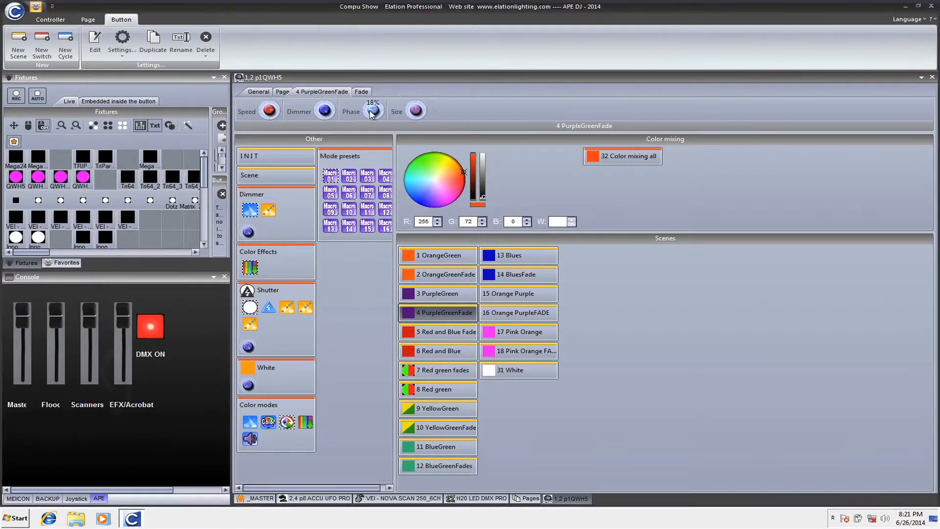
mouse_move(270, 111)
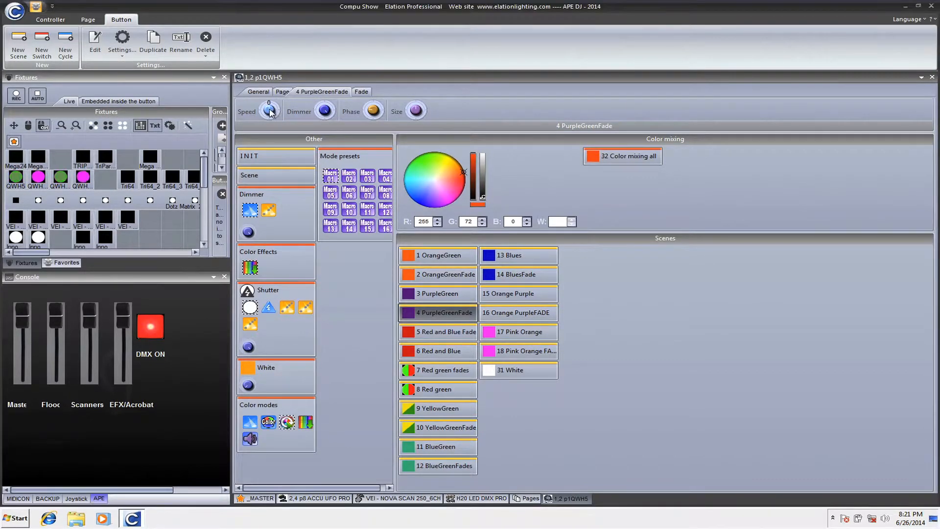
Try higher phase values on the 4 PurpleGreenFade scene, and set its phase to 0%
mouse_move(376, 114)
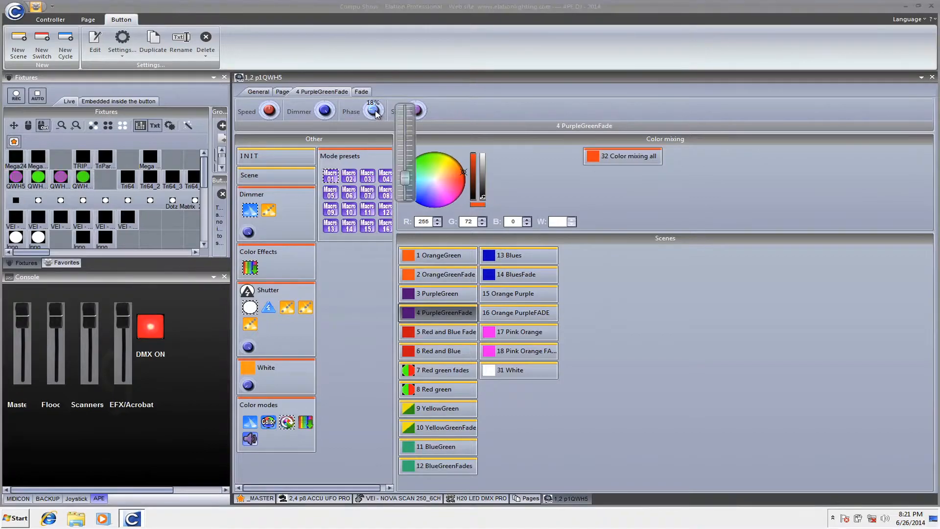
scroll(375, 113, up, 2)
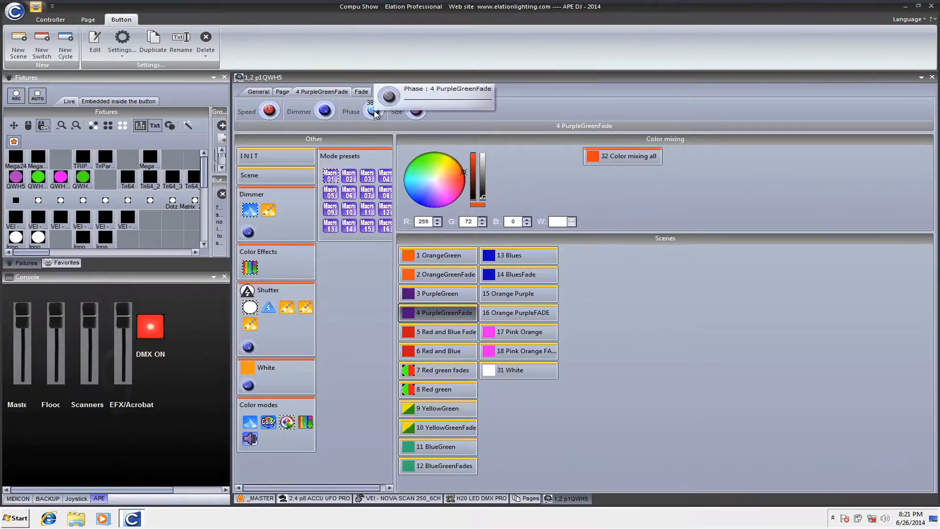
scroll(374, 112, up, 4)
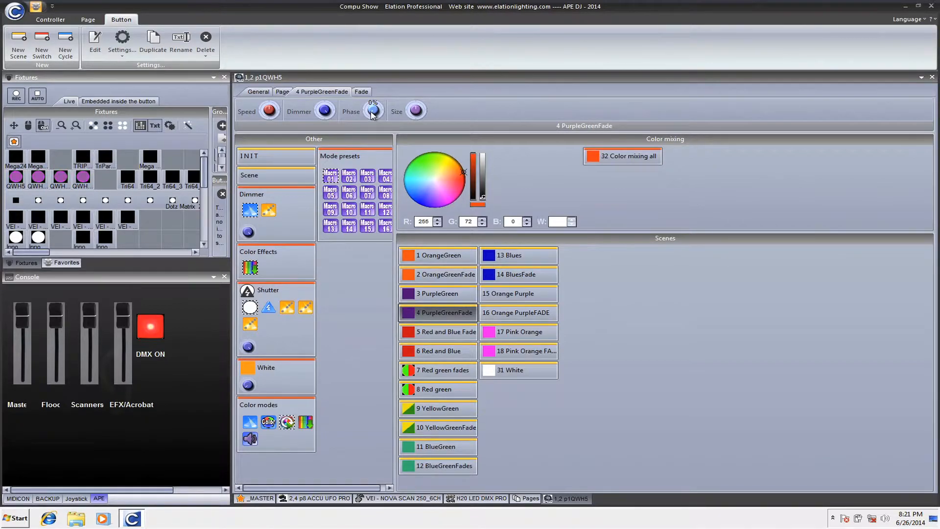
Run the INIT scene on the 1,2 p1QWH5 page and return to the _MASTER page
click(260, 499)
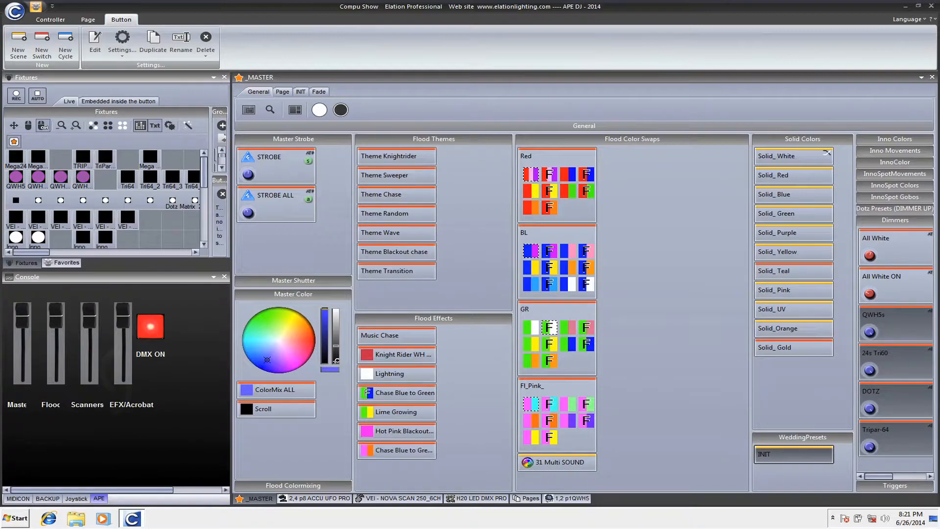
click(563, 499)
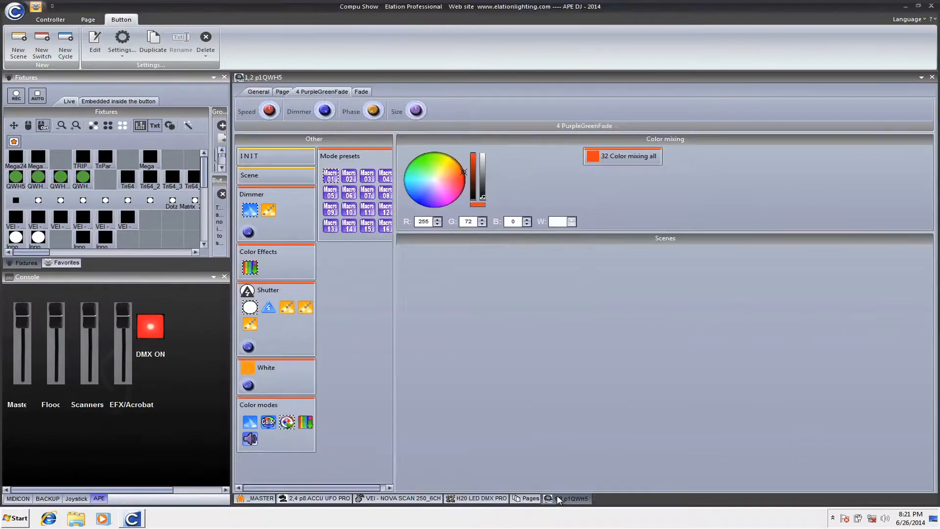
click(252, 156)
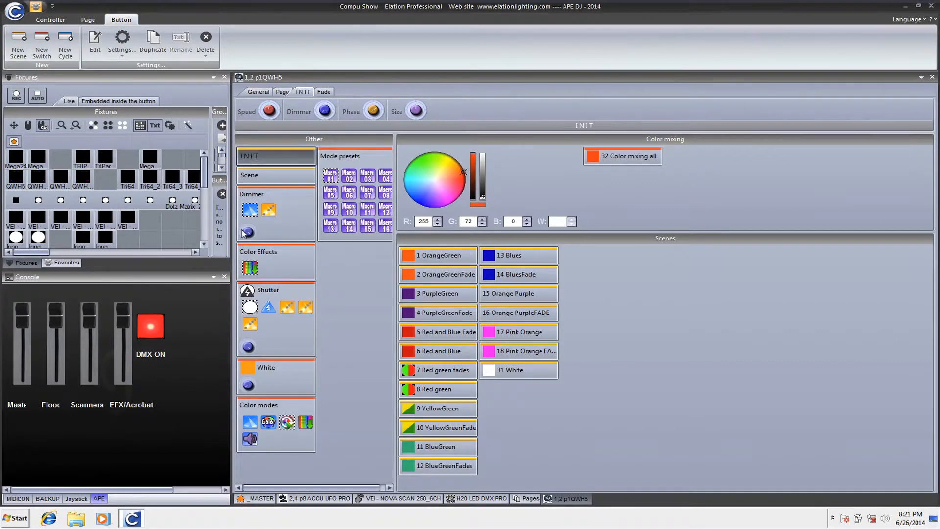
click(246, 499)
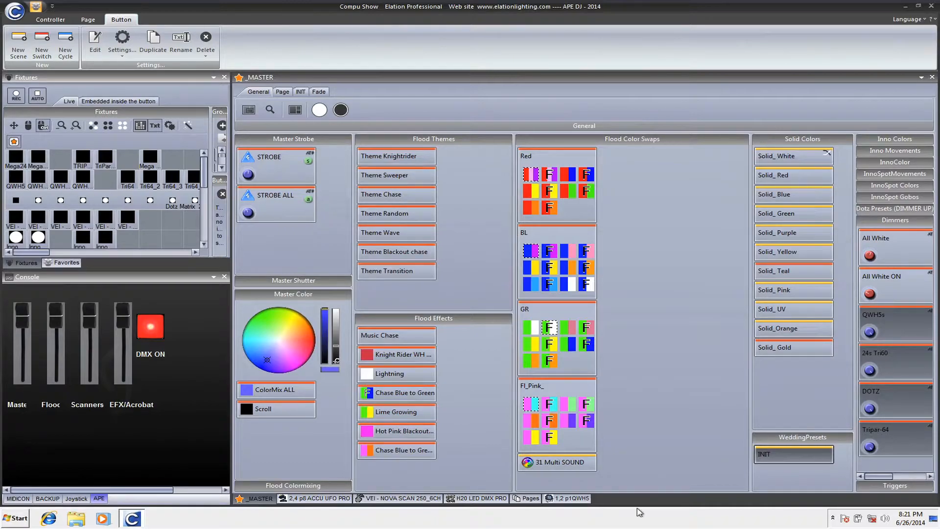
click(582, 499)
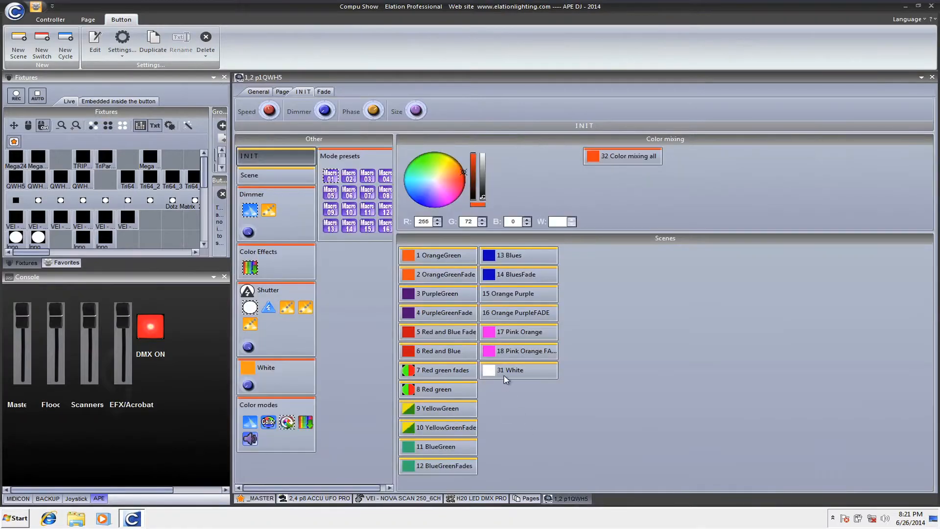
click(260, 499)
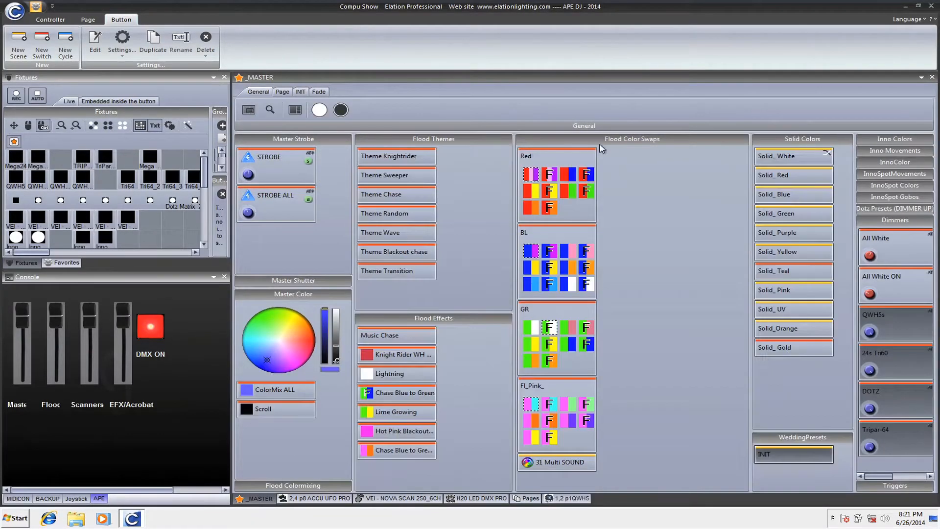
Trigger the Red 03, GR 24 Green White and Fl_Pink_BabyBlue flood color swaps one after another
click(574, 178)
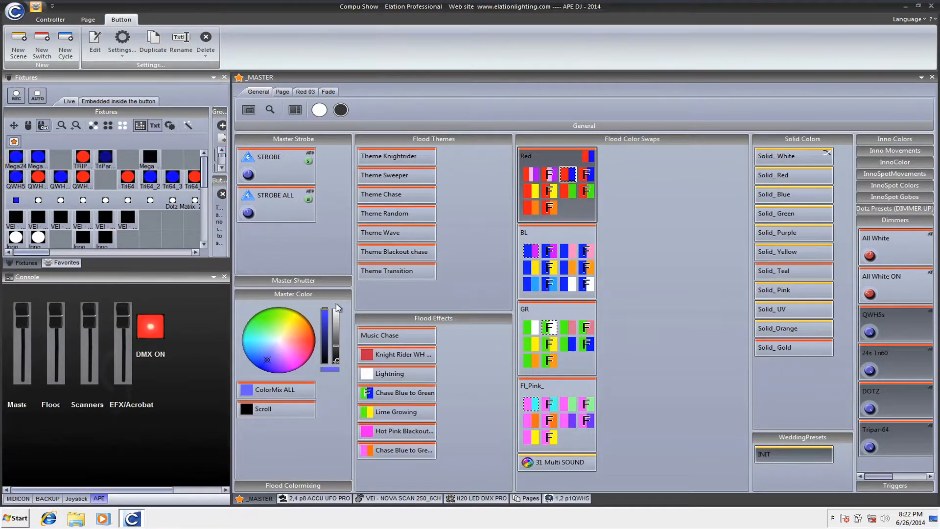
click(531, 327)
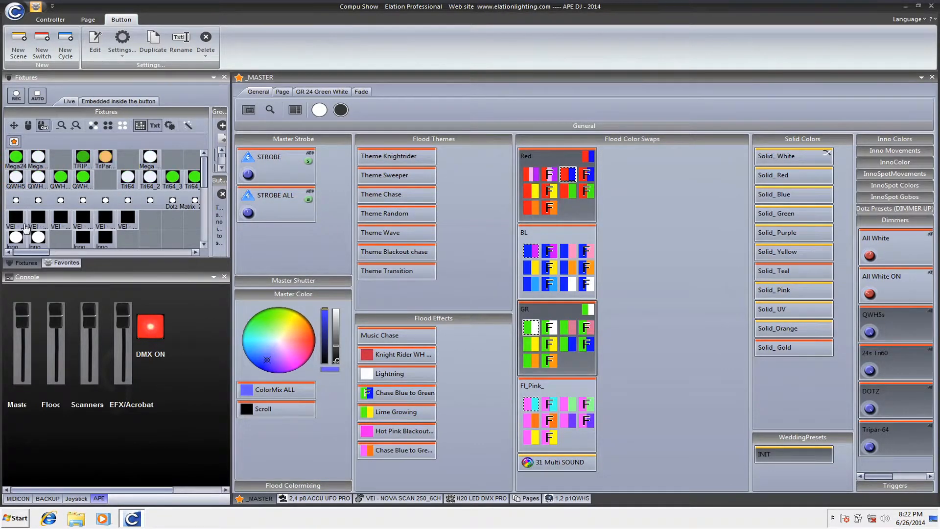
scroll(208, 208, down, 3)
scroll(208, 208, up, 3)
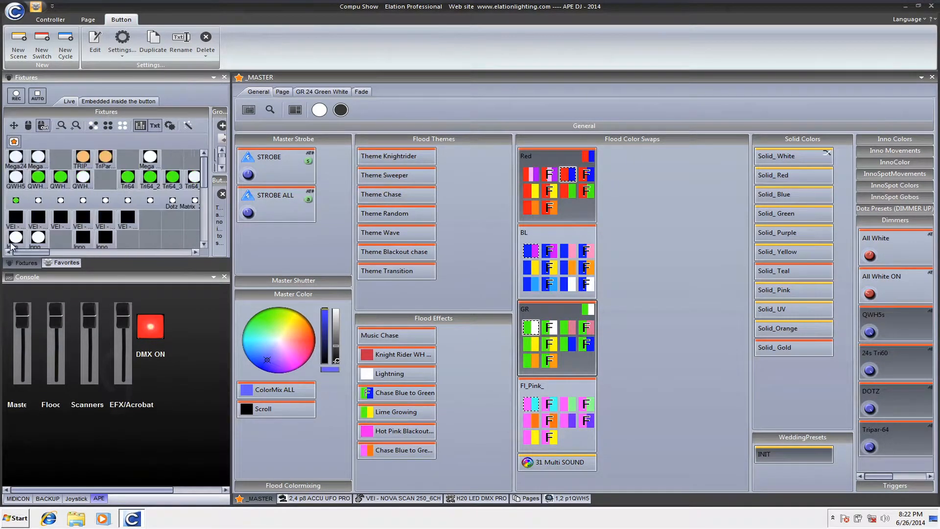
click(523, 407)
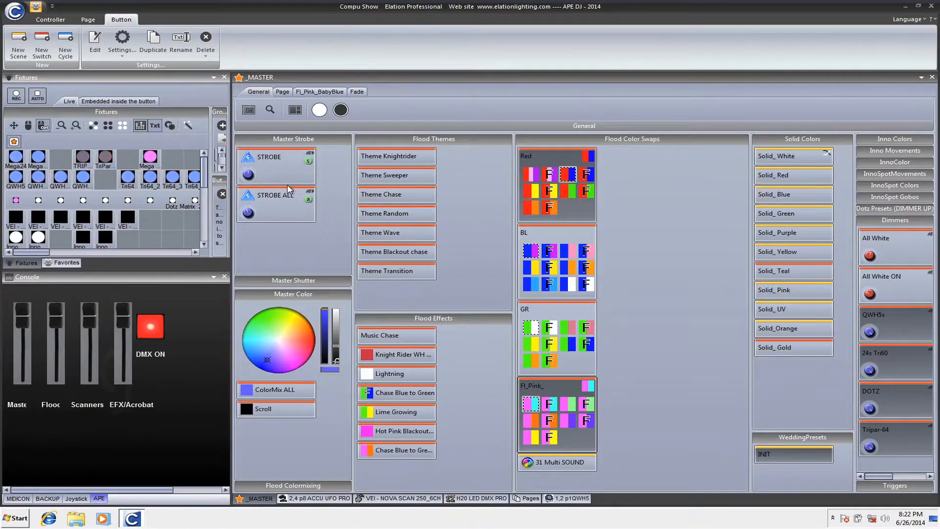
Open the STROBE switch for editing, examine the first Tri64 fixture's shutter channel and its option, and close the editor
double_click(281, 163)
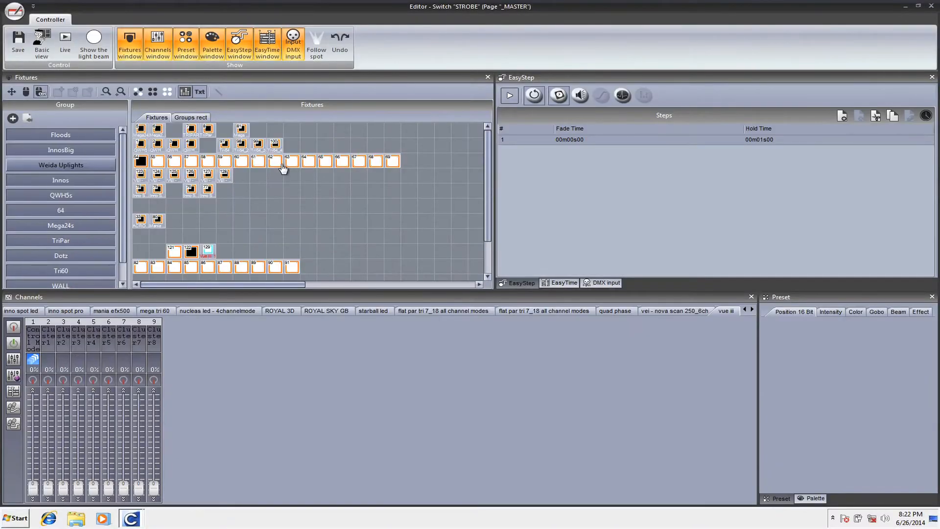
click(223, 144)
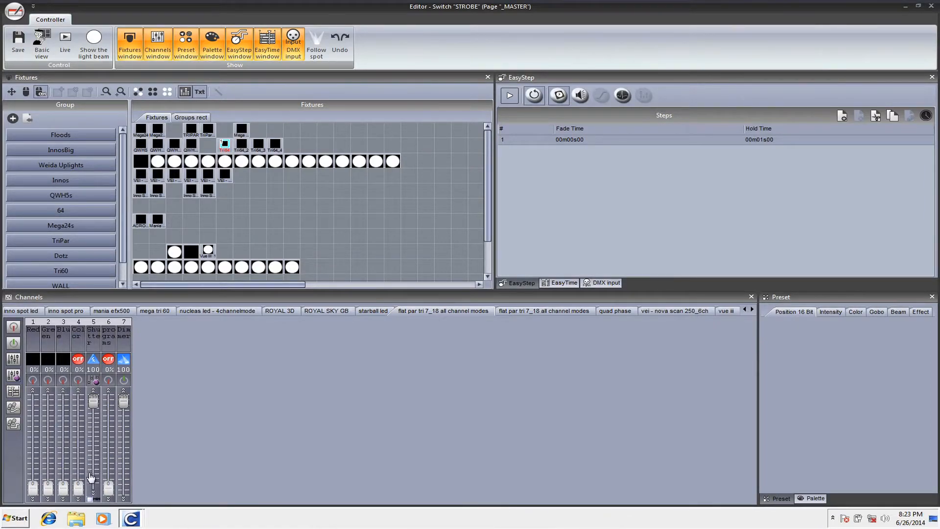
click(90, 498)
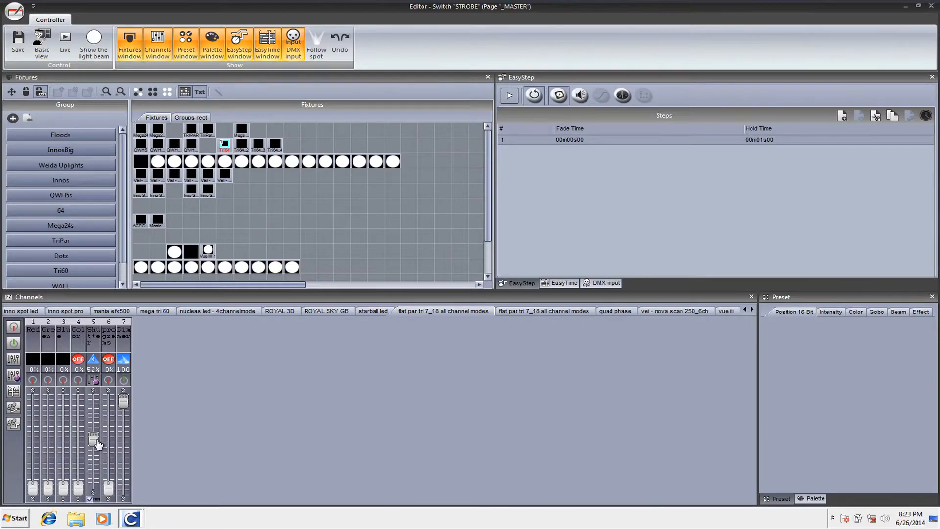
click(90, 499)
click(91, 498)
click(90, 498)
click(930, 6)
click(425, 274)
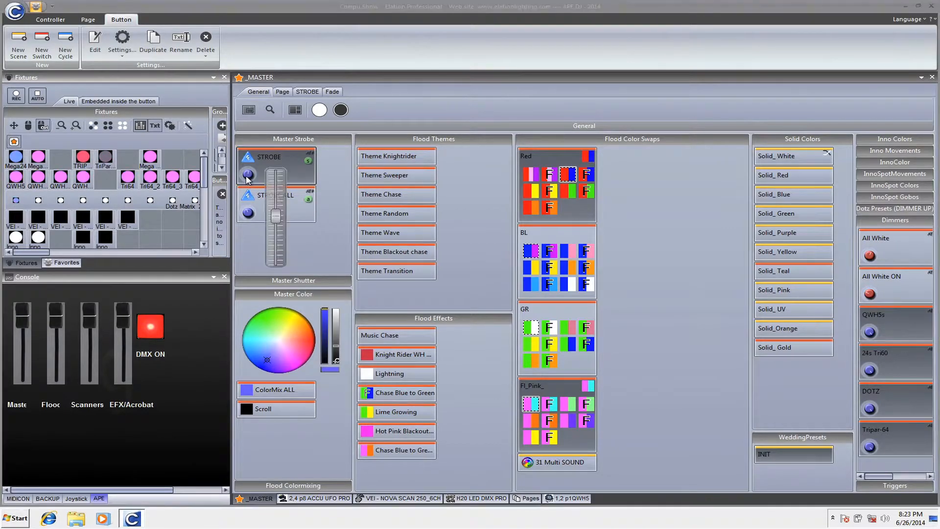
Try the live dial of the STROBE switch, and reset the lights with the INIT wedding preset
mouse_move(248, 169)
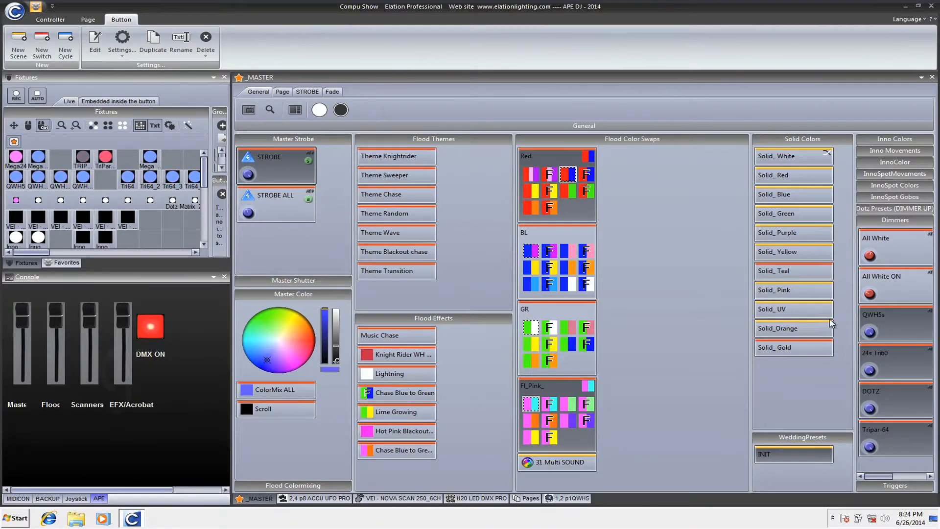
click(767, 454)
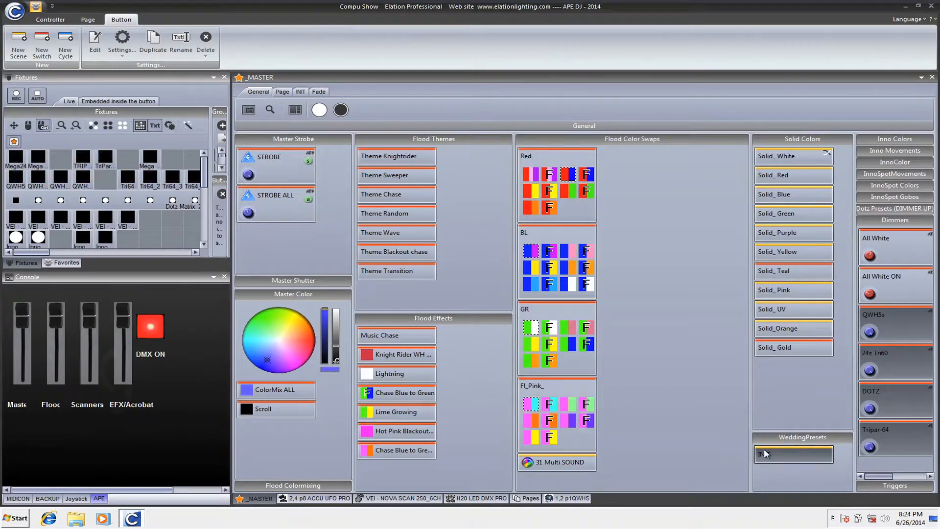
Switch on ColorMix ALL, change the master color from cyan to red, and switch it off
click(273, 391)
mouse_move(298, 339)
mouse_down()
mouse_move(306, 320)
mouse_move(279, 309)
mouse_move(298, 315)
mouse_move(319, 345)
mouse_move(293, 366)
mouse_move(262, 361)
mouse_move(305, 323)
mouse_move(291, 362)
mouse_move(260, 342)
mouse_up()
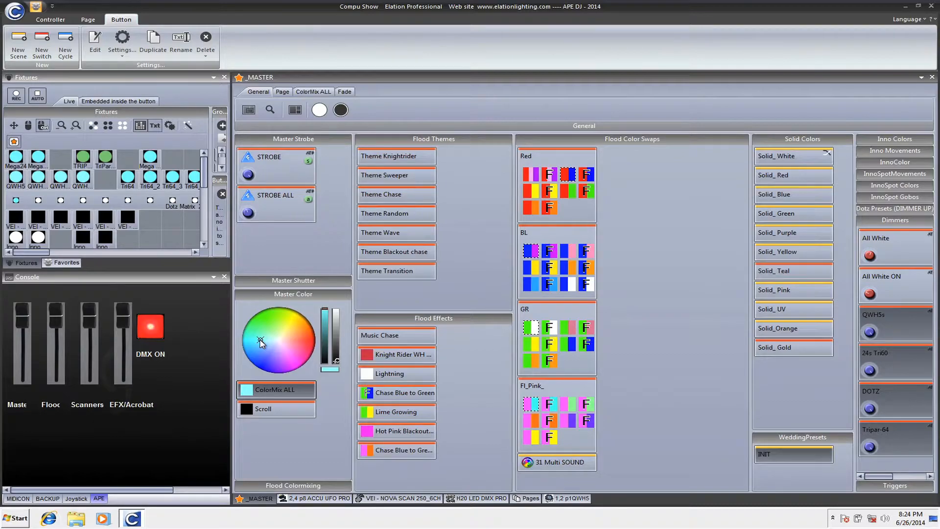
mouse_move(260, 341)
mouse_down()
mouse_move(271, 340)
mouse_move(255, 341)
mouse_up()
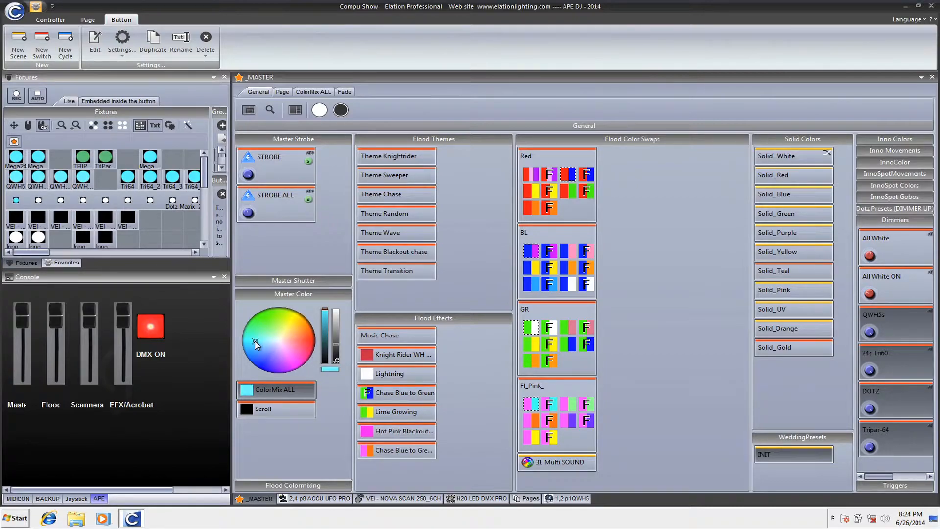
drag(254, 341, 316, 340)
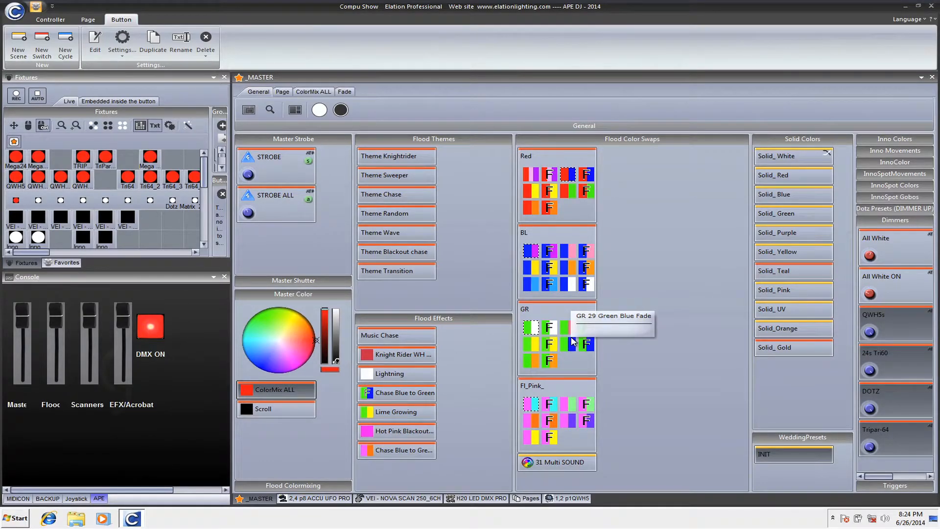
click(290, 395)
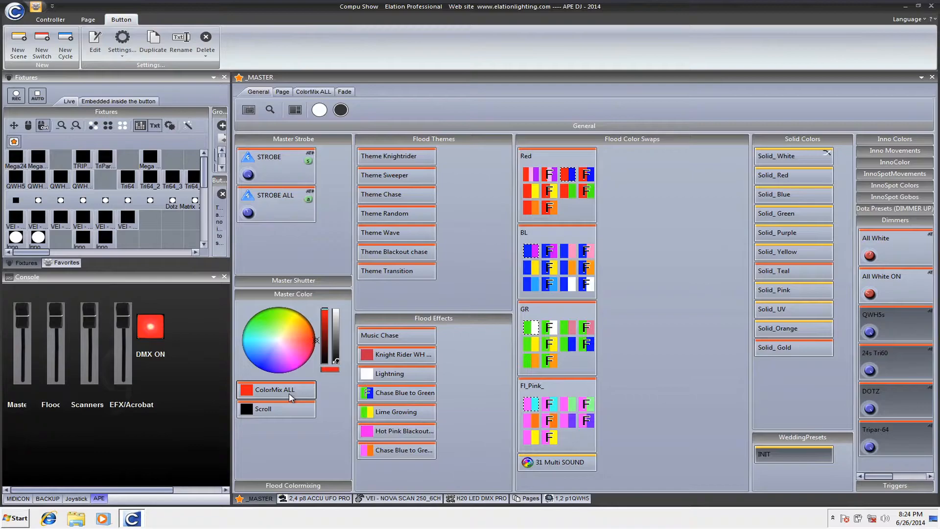
Run the Lime Growing flood effect and open its EasyTime timeline for editing
click(423, 419)
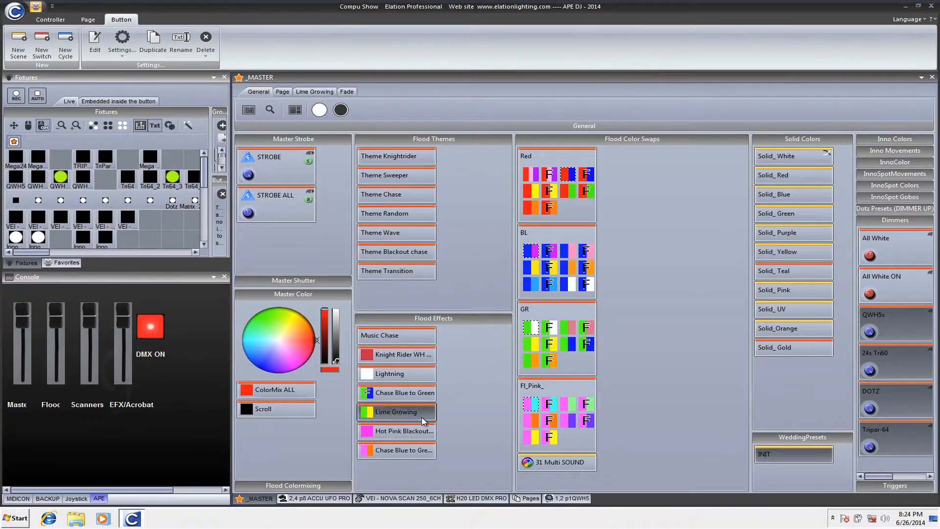
double_click(409, 415)
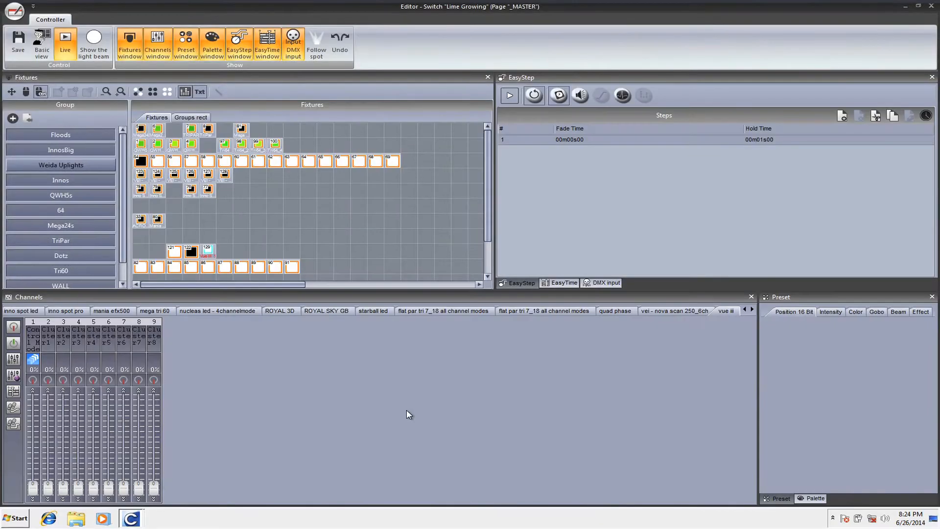
click(565, 283)
Examine the QWH5_4 color effect's type, size and speed settings, and close them without applying changes
right_click(702, 174)
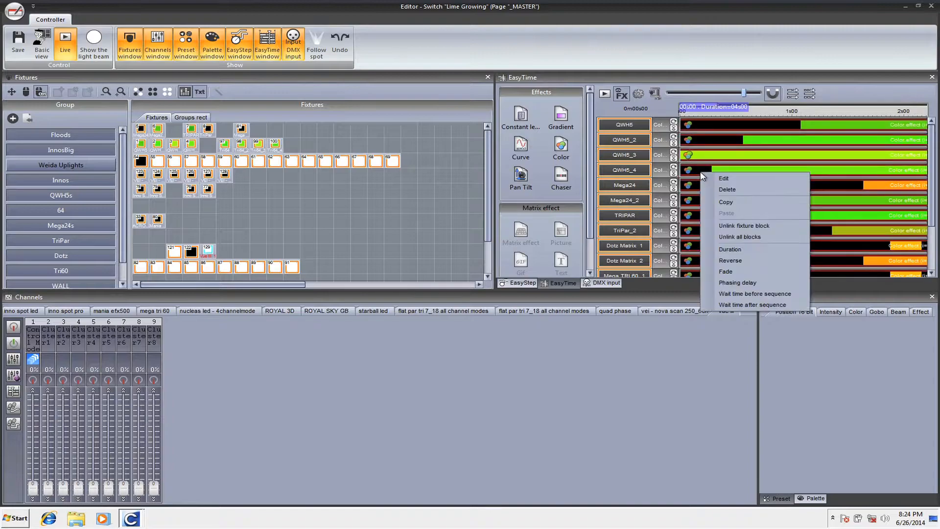
click(714, 178)
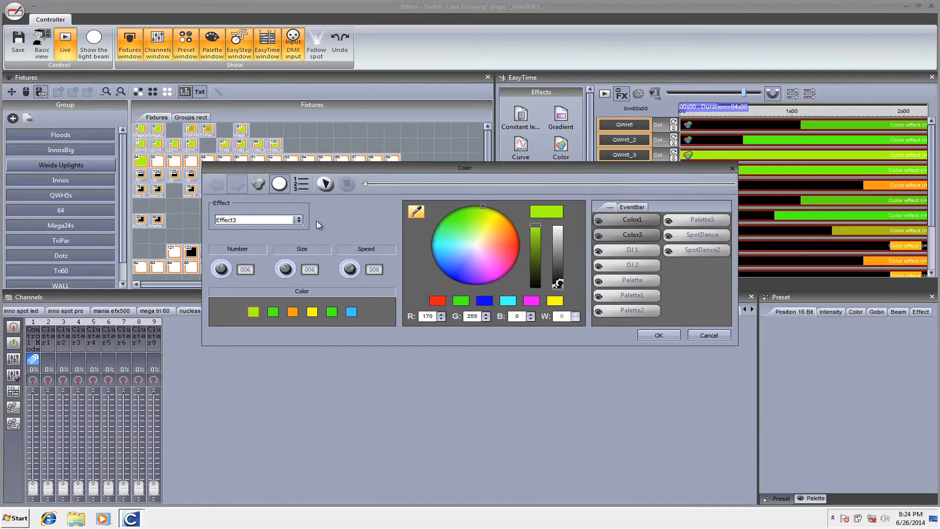
click(298, 220)
click(336, 219)
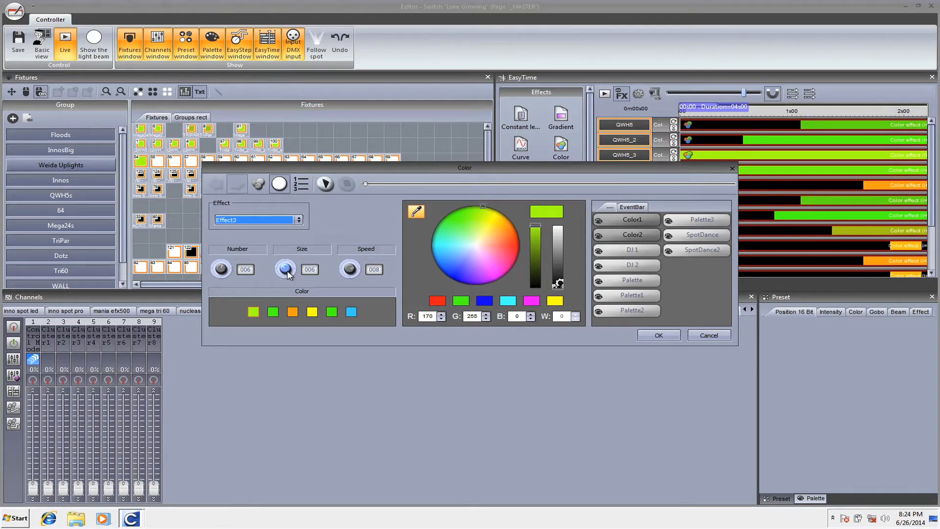
click(708, 335)
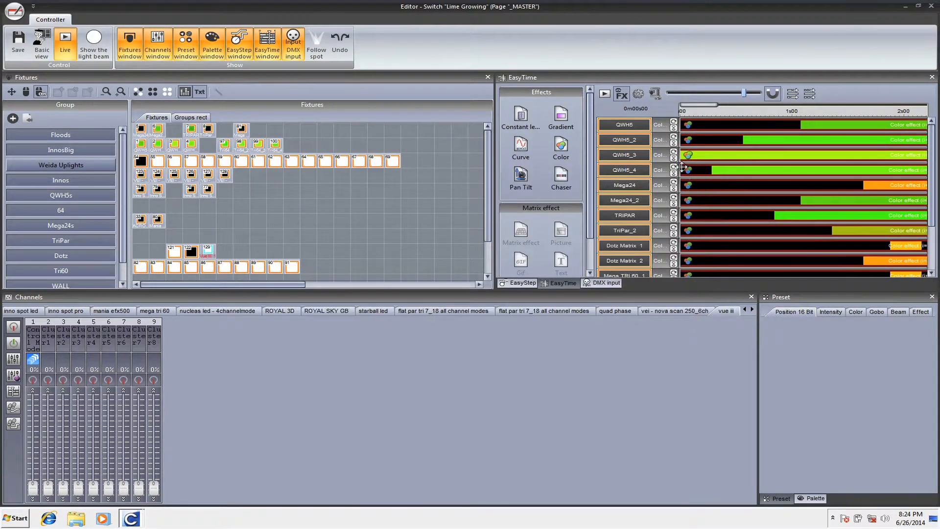
click(663, 147)
Turn off fading between each BPM for the Lime Growing timeline
click(638, 93)
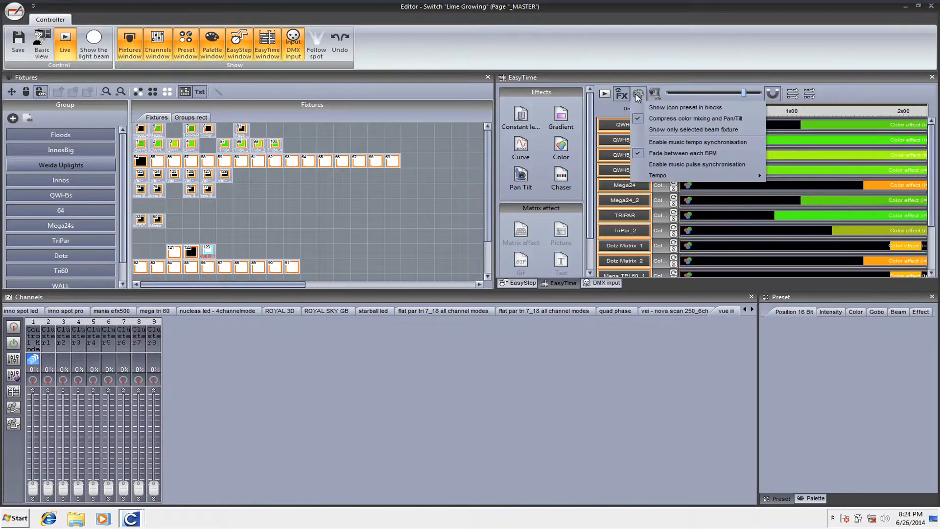
click(685, 154)
click(638, 93)
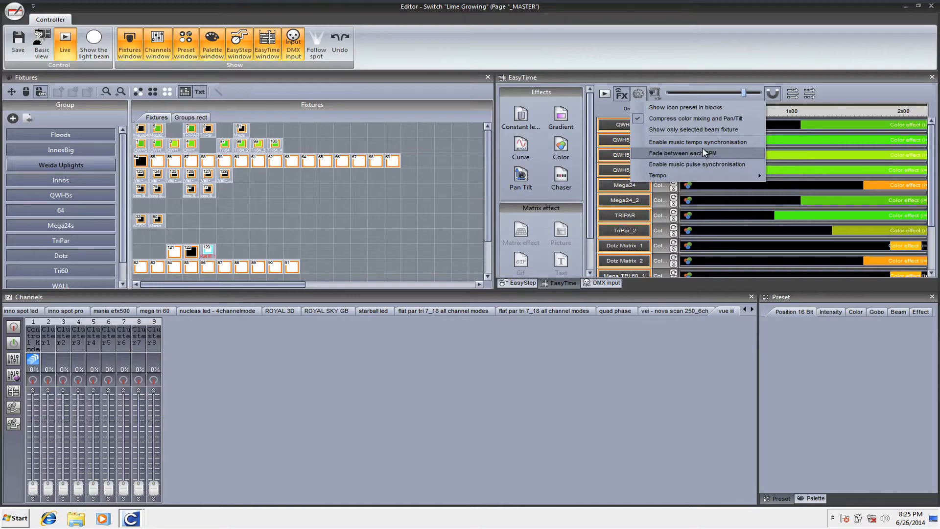
click(618, 5)
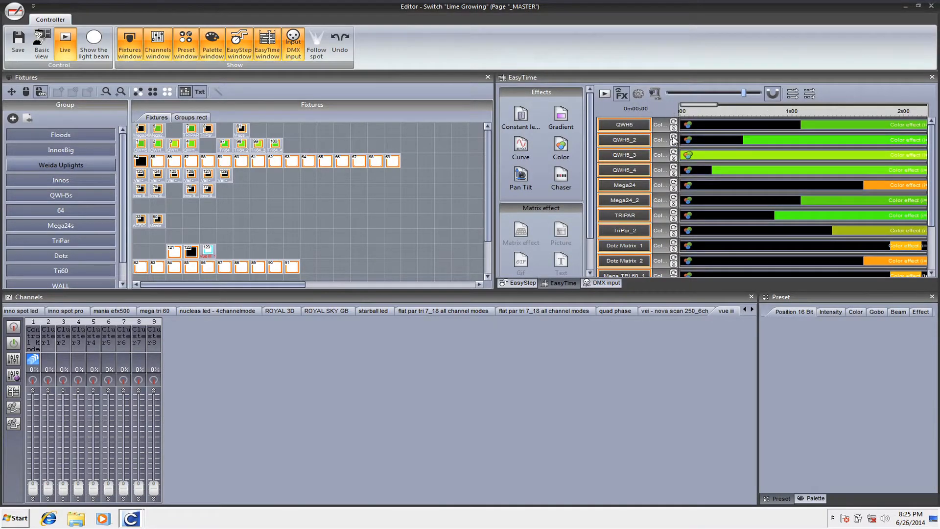
Enable music pulse synchronisation for the Lime Growing timeline and play it with no fixtures selected
click(639, 94)
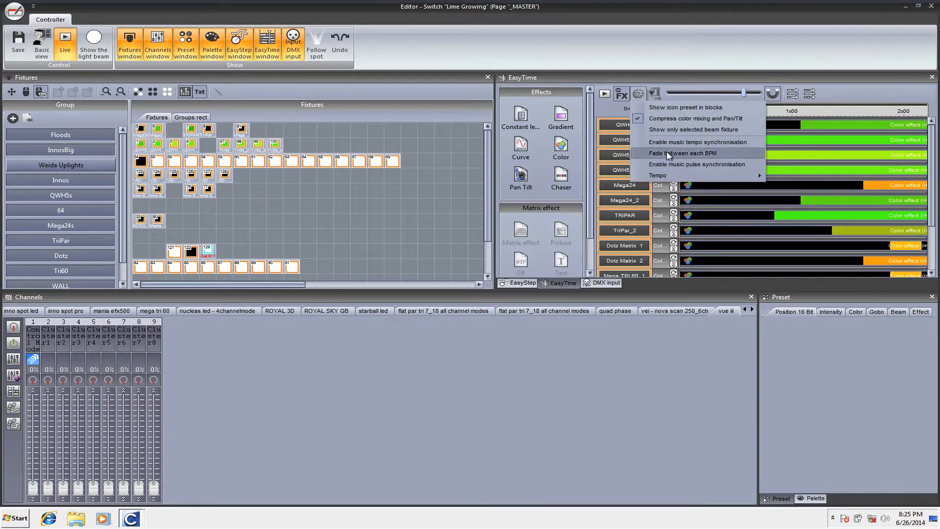
click(665, 164)
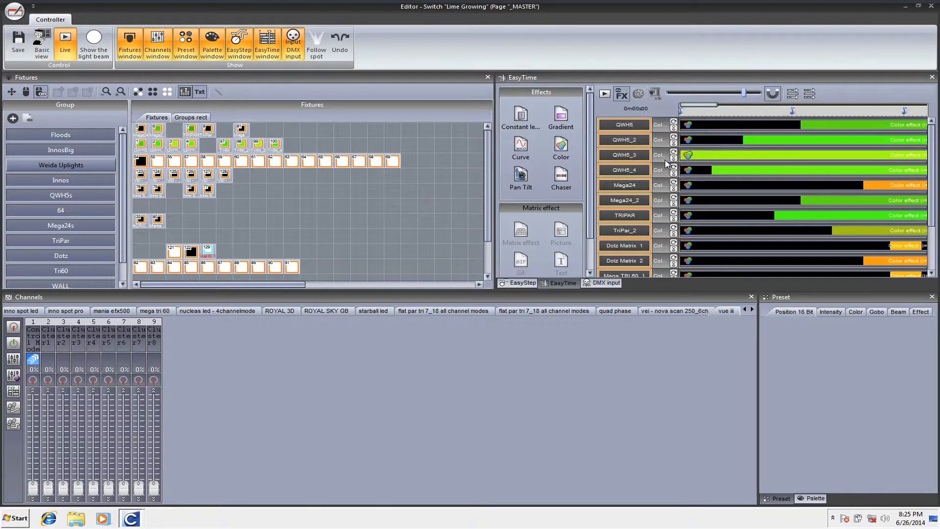
click(362, 205)
click(604, 93)
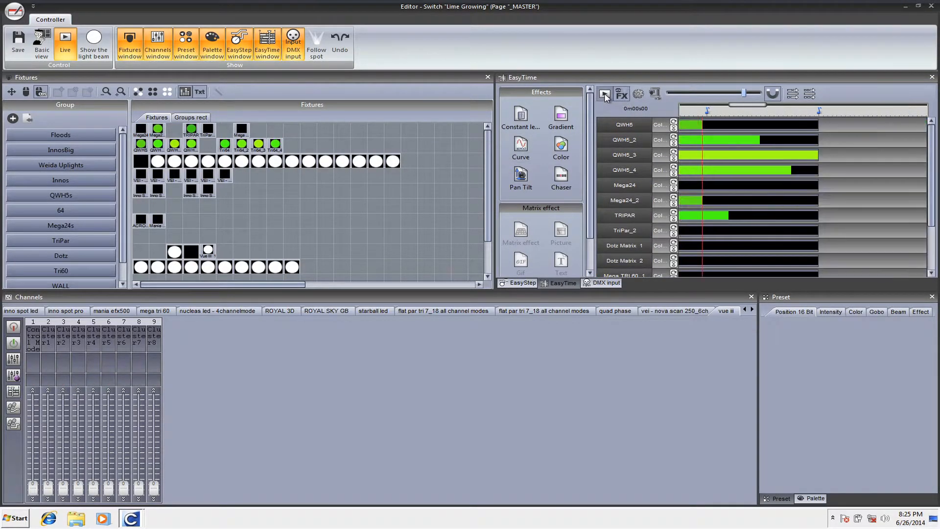
Switch the Lime Growing timeline to bargraph sound control and assign the grouped QWH5 tracks to #2 : Low
click(650, 93)
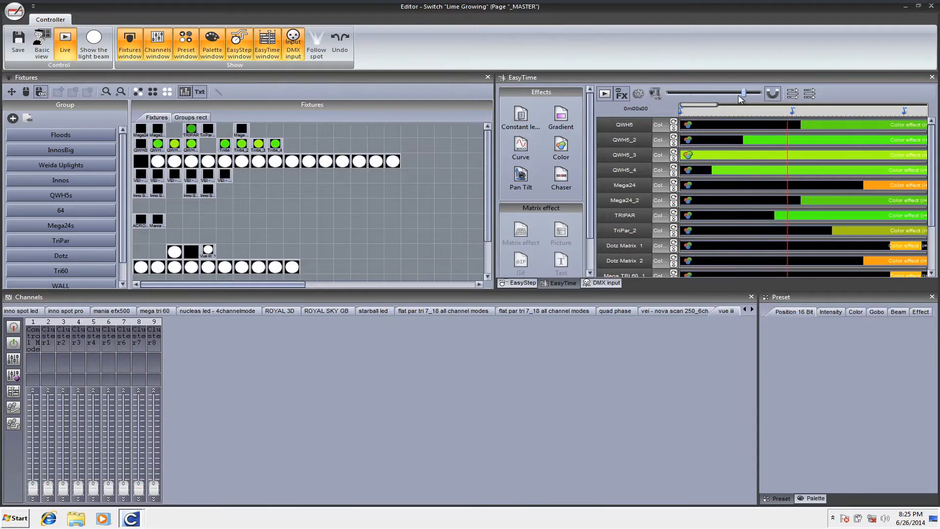
drag(763, 114, 705, 133)
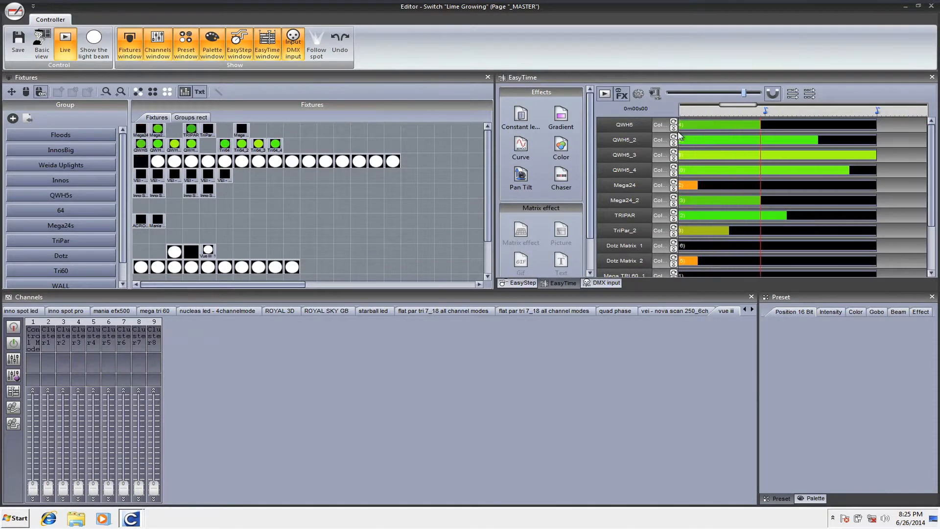
click(655, 93)
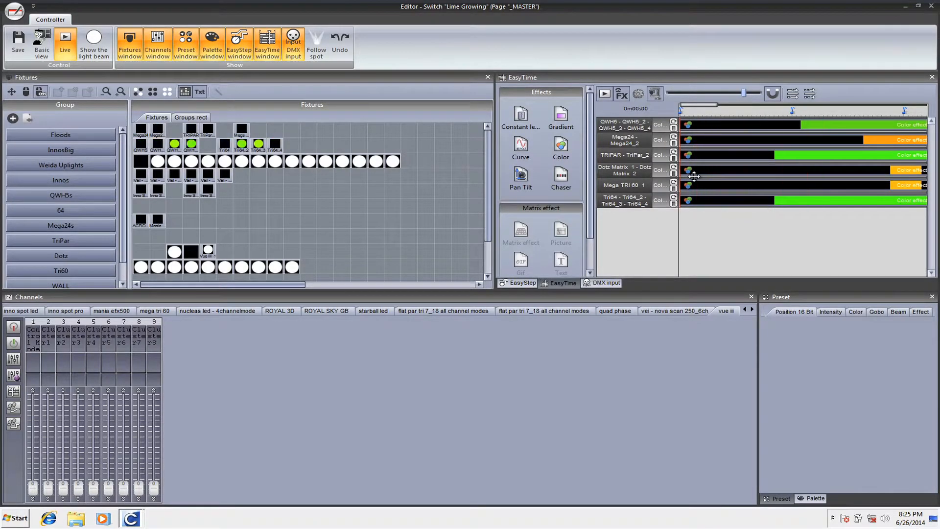
click(661, 126)
click(674, 122)
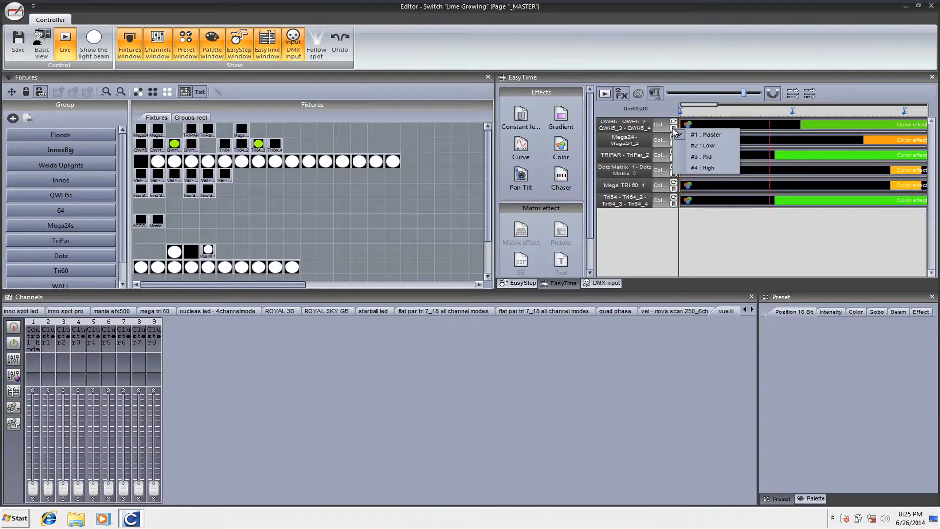
click(706, 146)
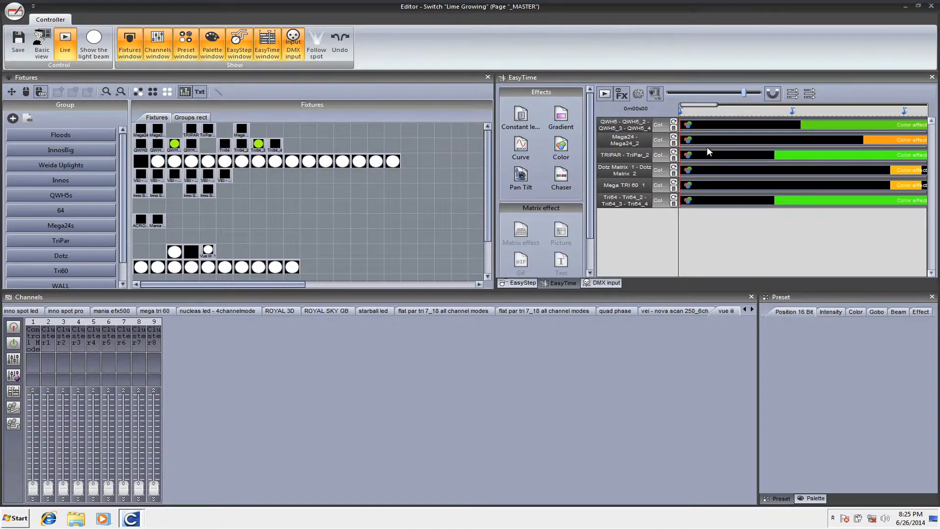
Check the bargraph channel choices for the Mega24 tracks, and close the Lime Growing editor, declining to save
click(673, 143)
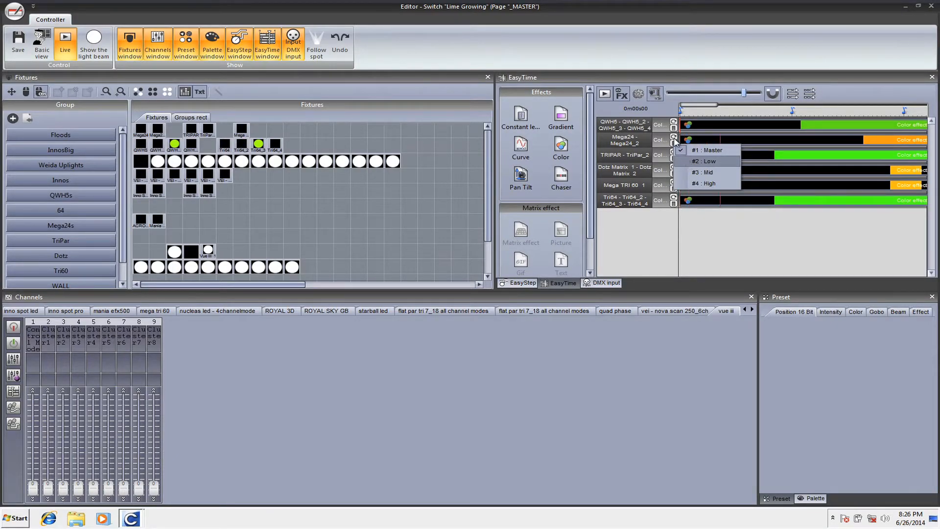
click(674, 129)
click(680, 139)
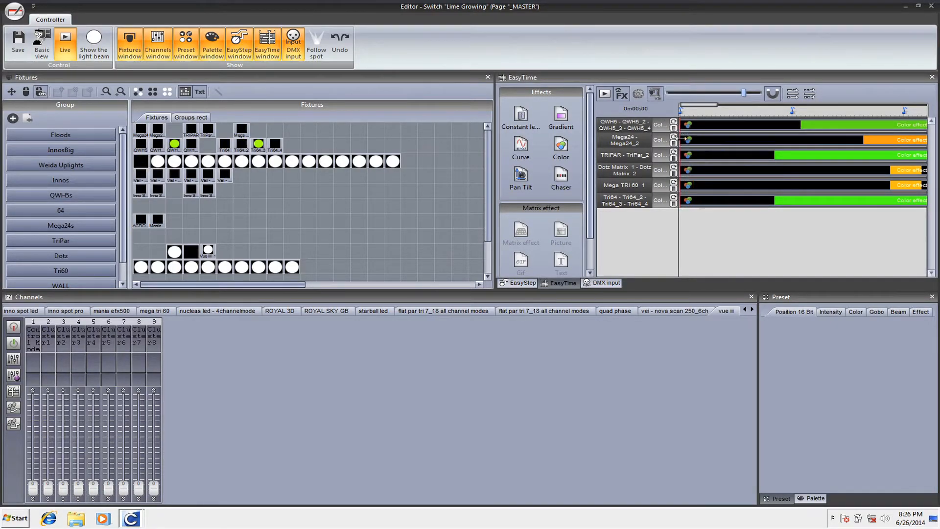
click(930, 7)
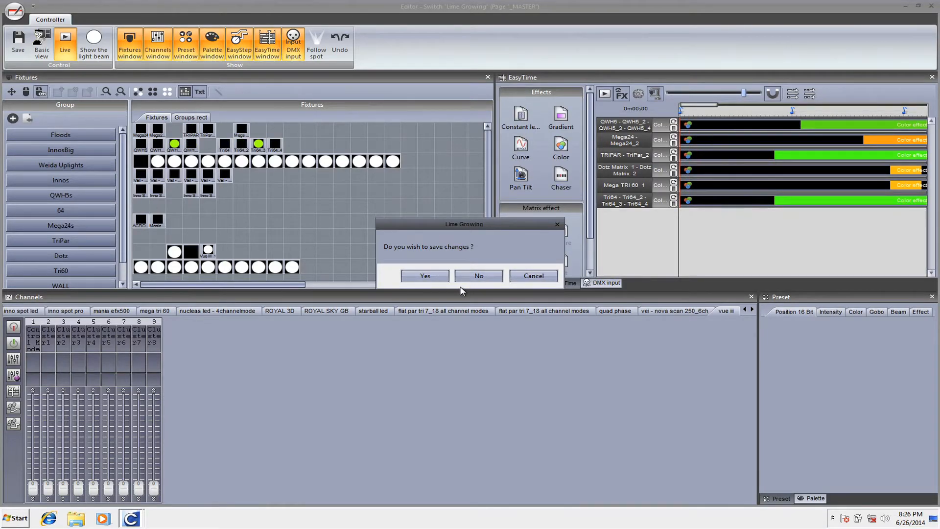
click(473, 277)
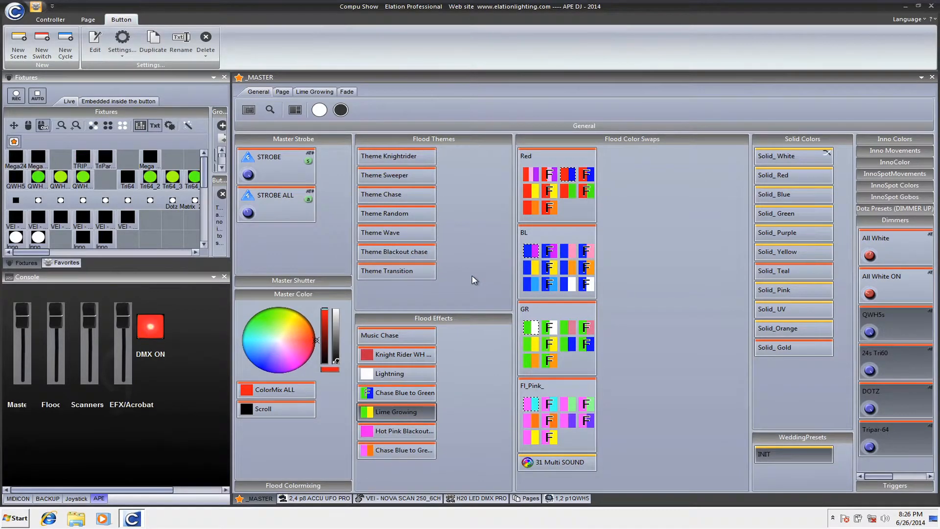
Reopen the Lime Growing timeline to review its sound synchronisation options, and close the editor
double_click(395, 413)
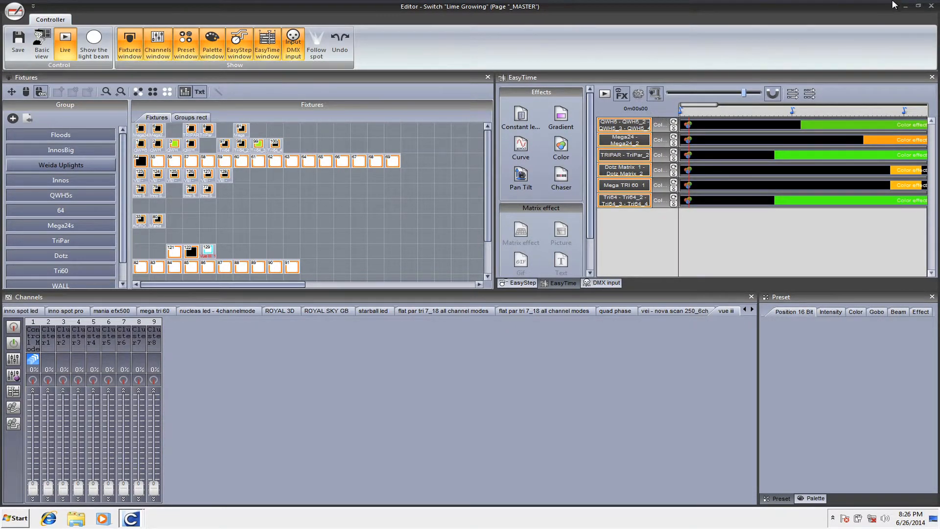
click(932, 4)
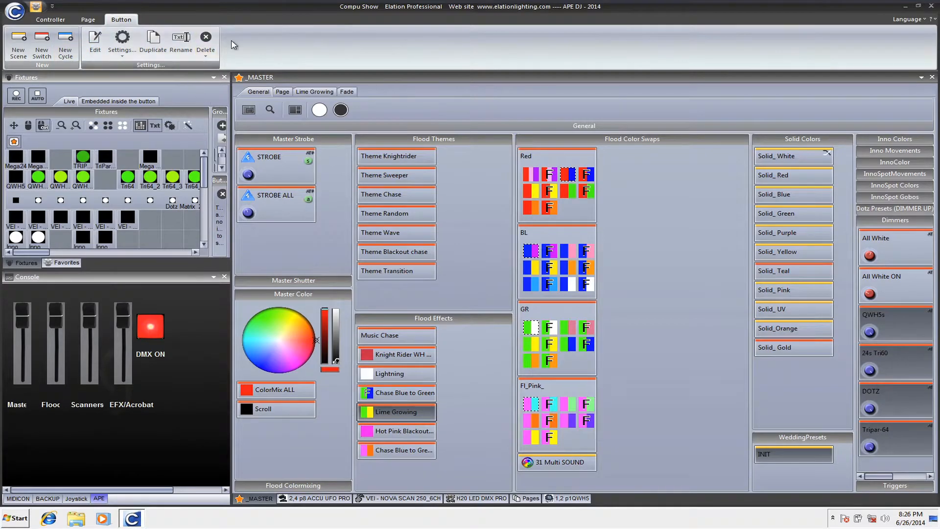
click(50, 19)
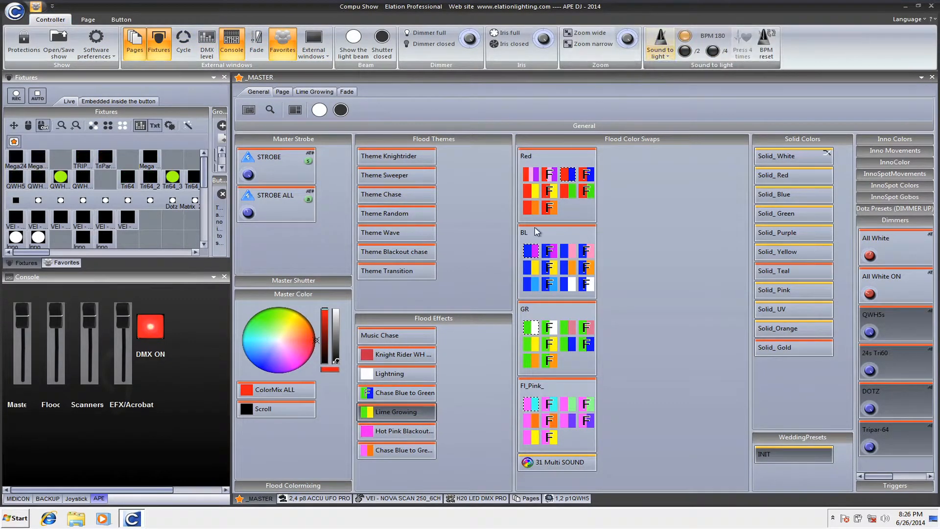
double_click(411, 410)
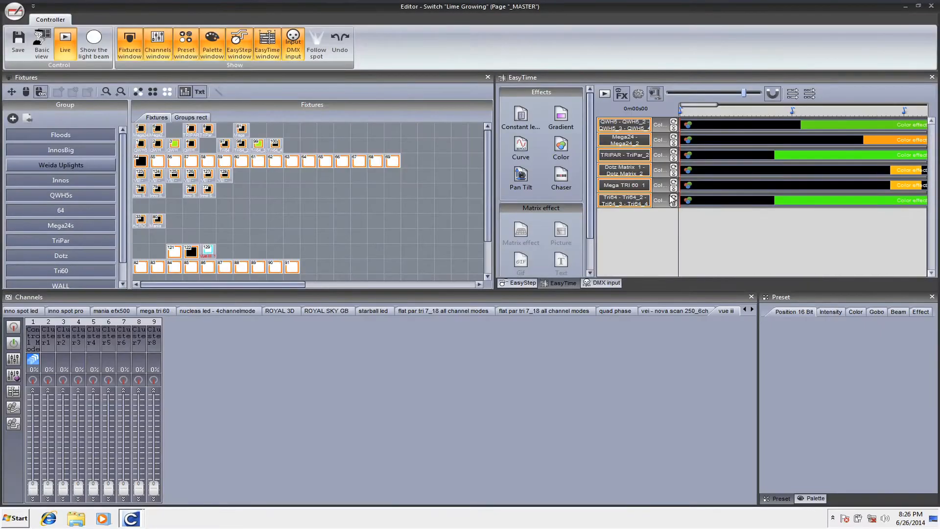
click(638, 93)
click(647, 165)
click(931, 5)
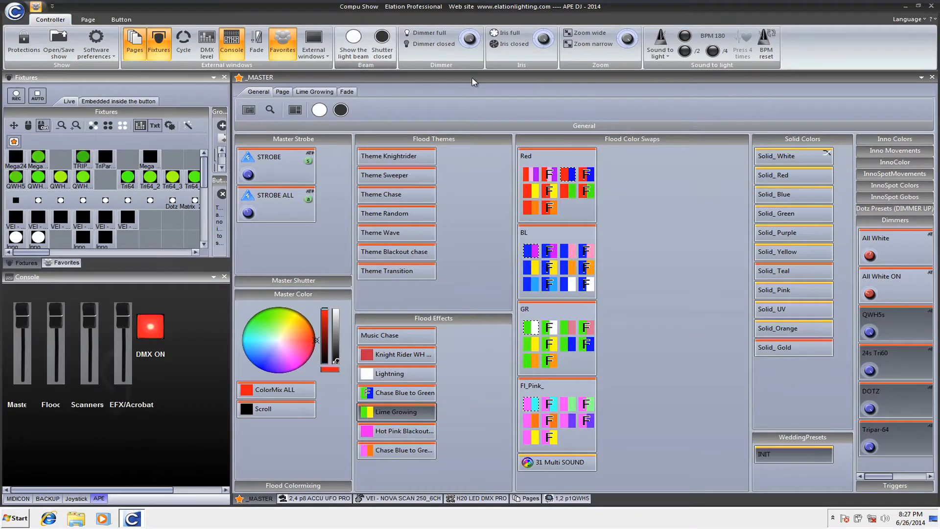
Open the Audio Analyzer from the Sound to light settings, examine the Prodigy profile's options, and minimise it
click(666, 39)
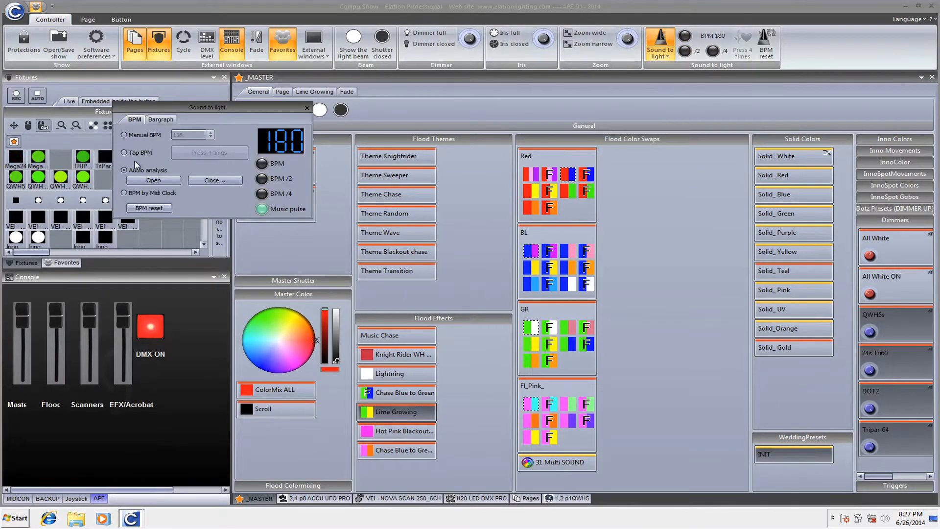
click(168, 180)
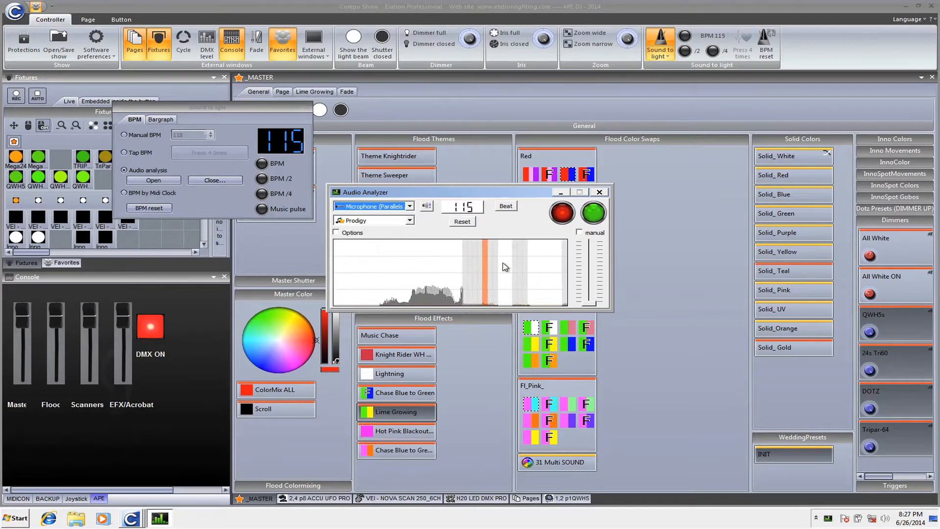
click(345, 233)
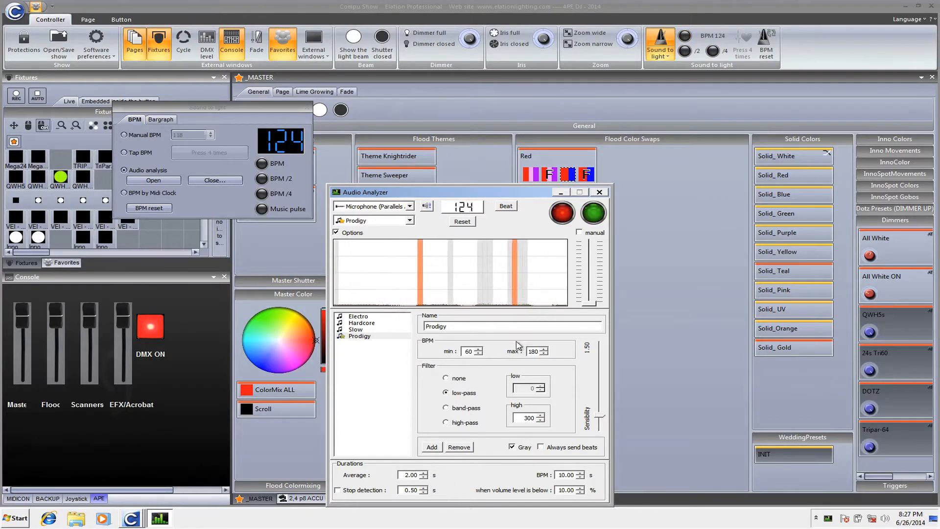
click(562, 194)
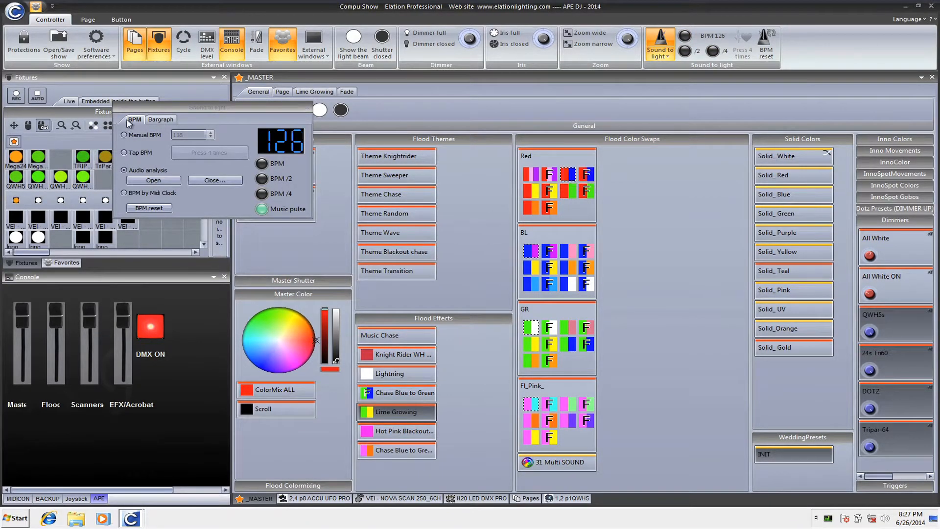
Set the Low band's width to 8.32 in the Sound to light bargraph
click(156, 121)
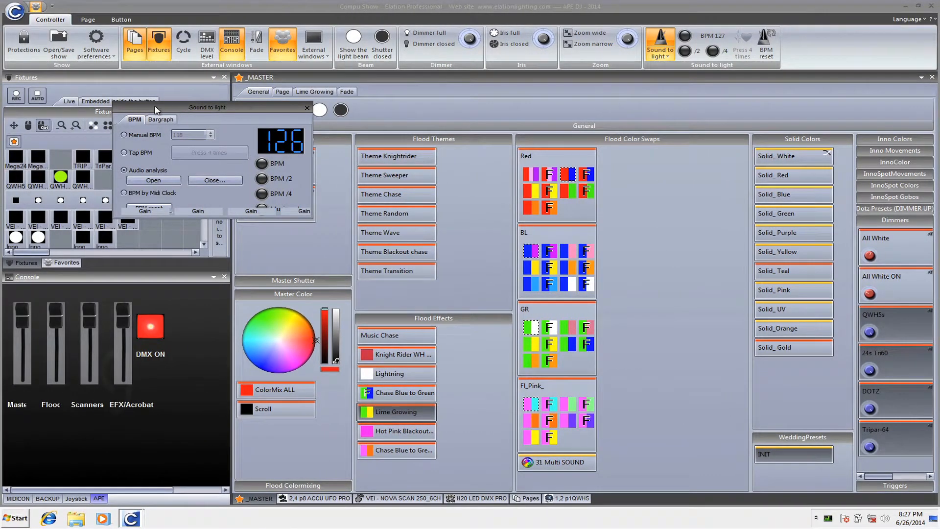
drag(156, 110, 416, 129)
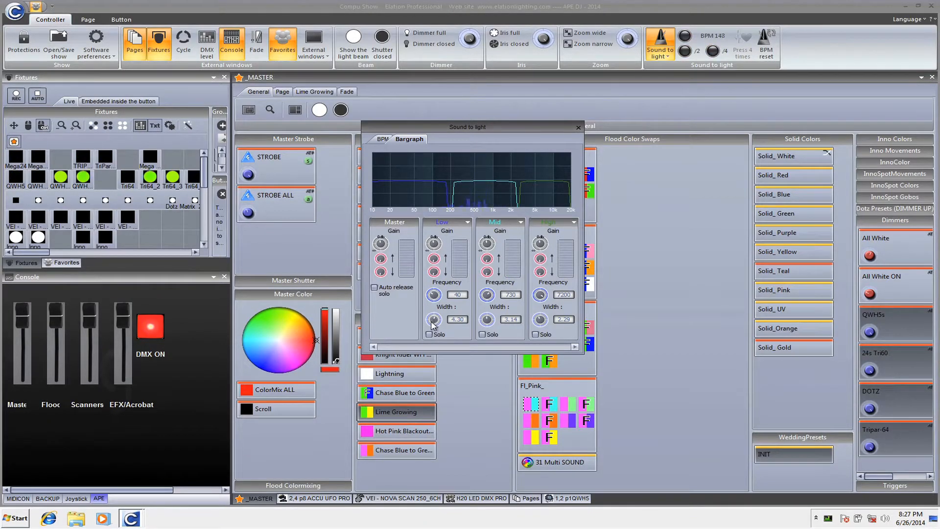
scroll(433, 320, up, 5)
scroll(434, 321, down, 5)
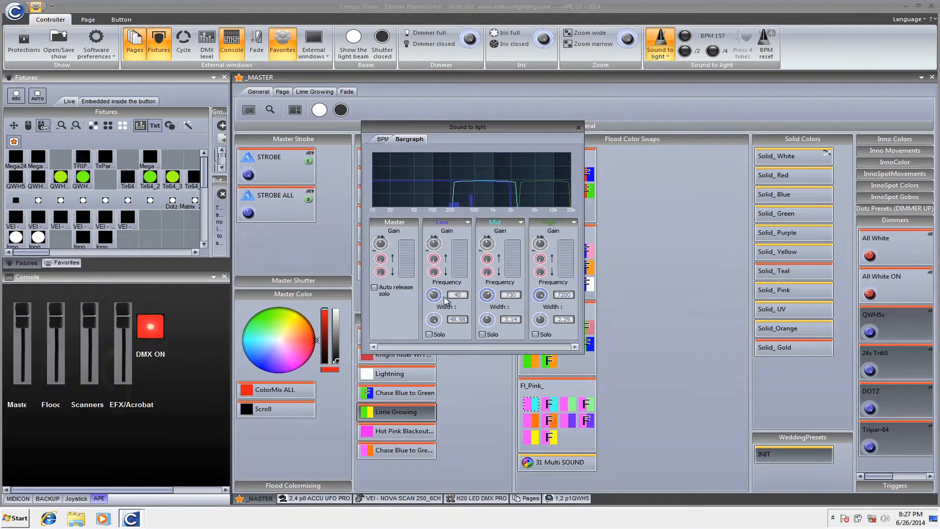
scroll(436, 321, down, 3)
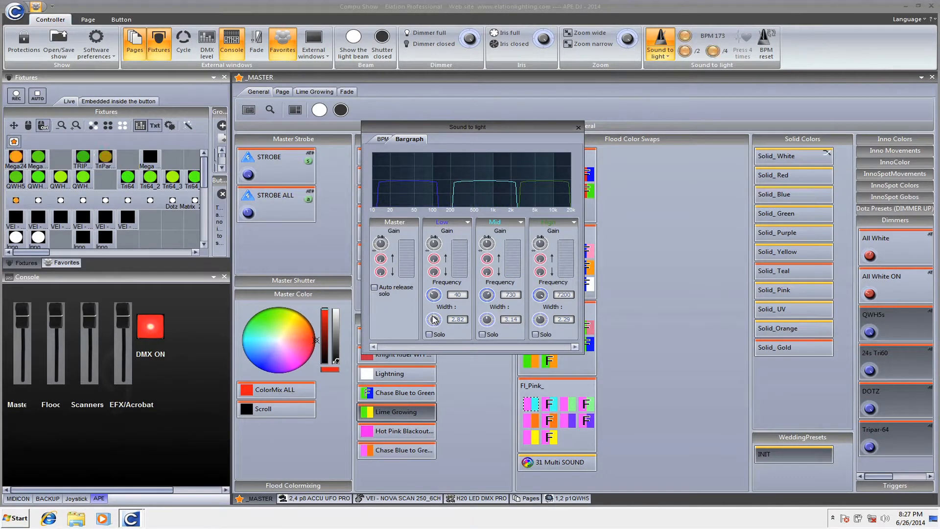
scroll(433, 320, down, 1)
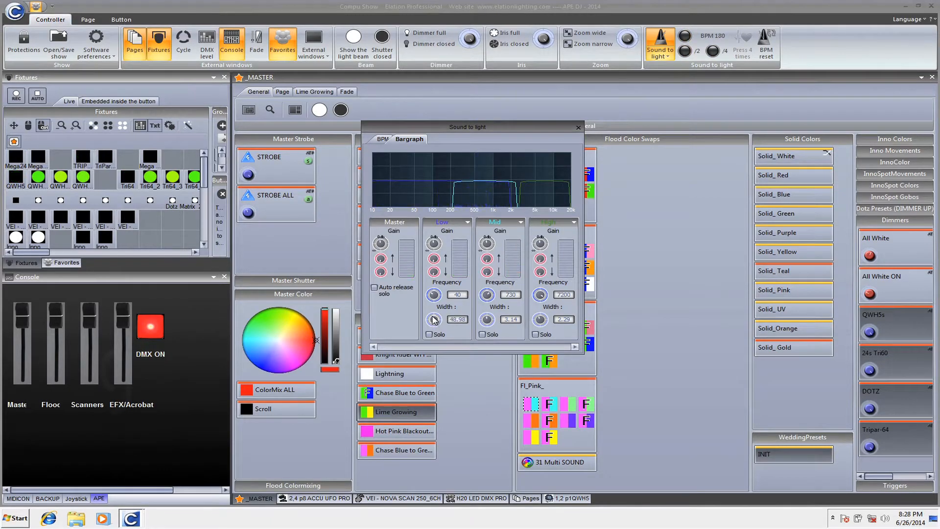
scroll(433, 320, up, 5)
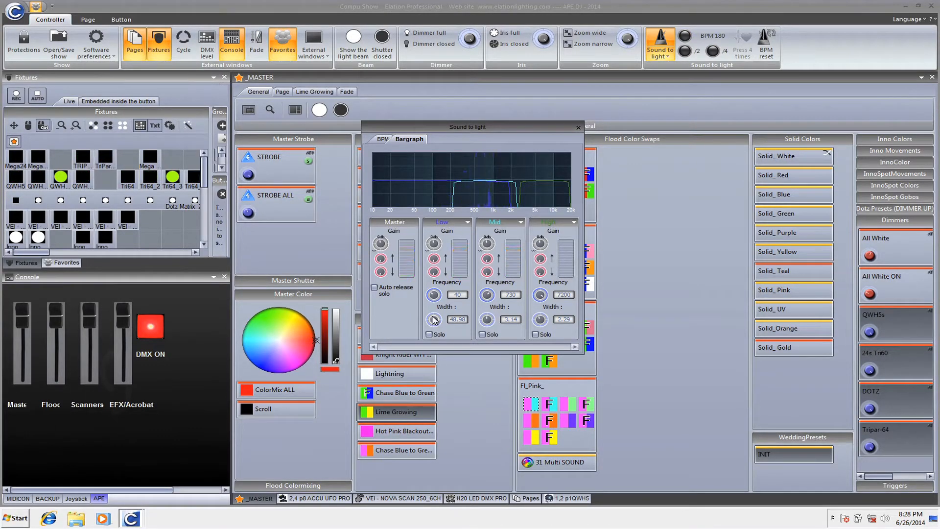
scroll(434, 320, down, 5)
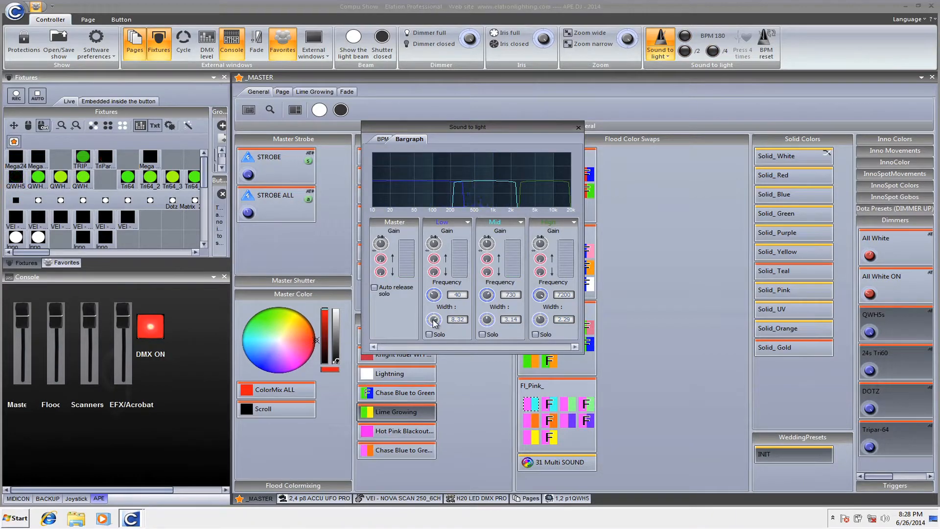
Toggle Solo on and off for the Mid band, and close the Sound to light settings
click(490, 335)
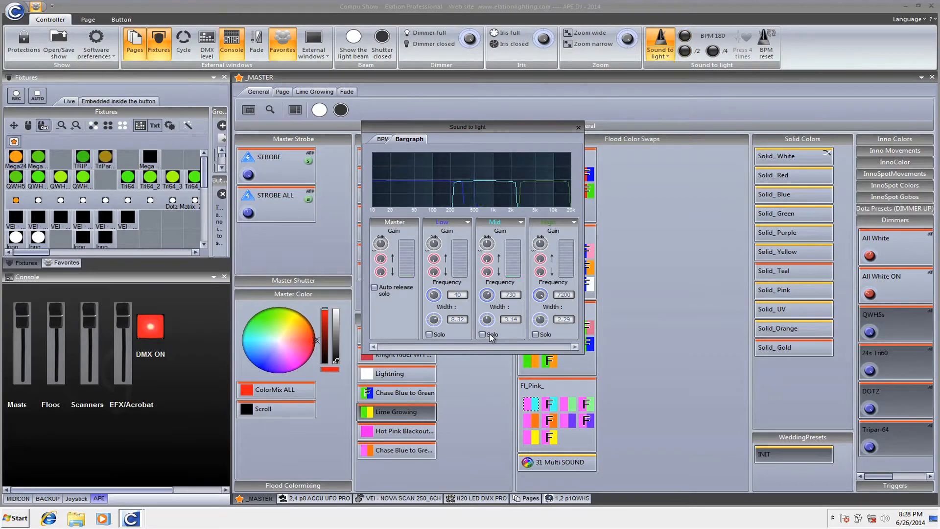
click(490, 336)
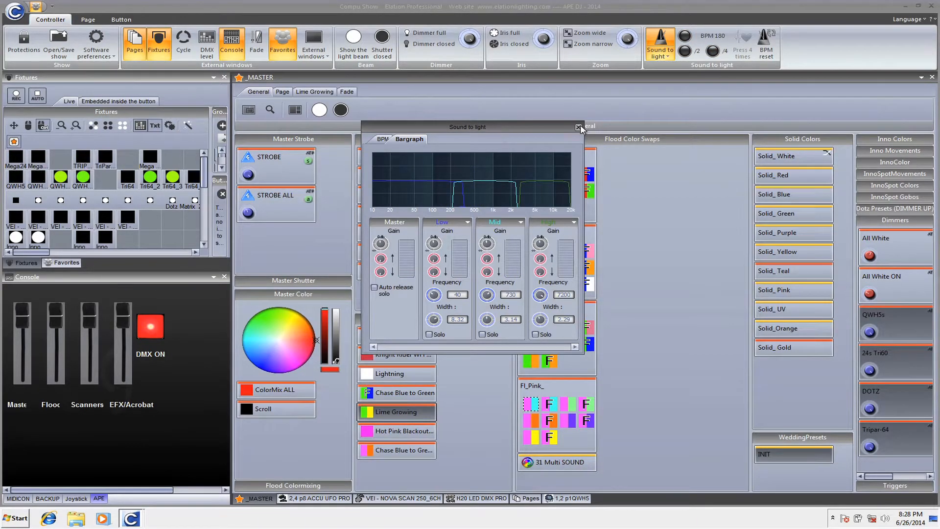
click(578, 128)
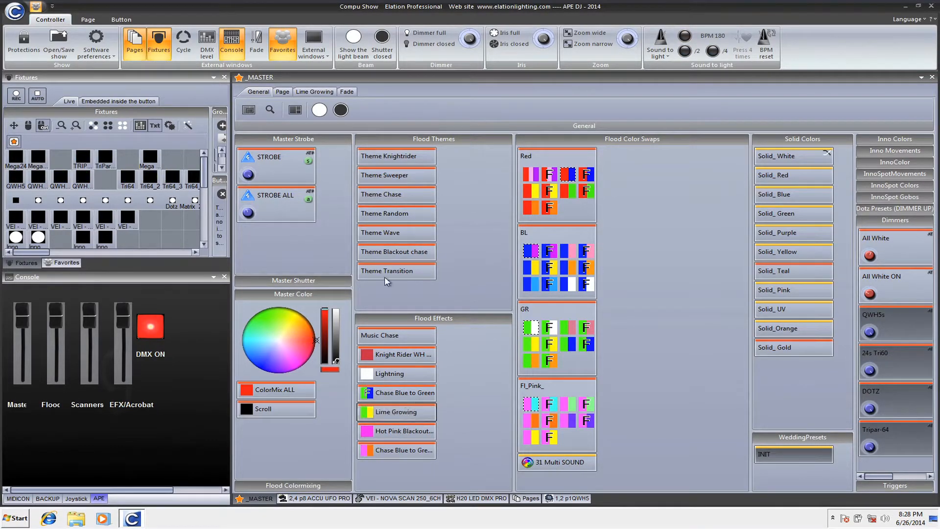
Run the Theme Random flood theme, show its live controls, and switch to Theme Wave
click(395, 219)
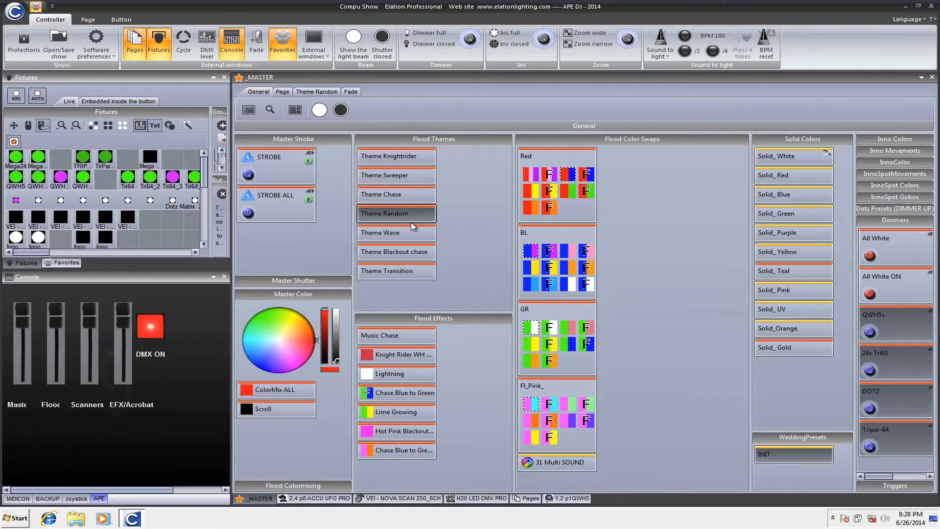
click(308, 93)
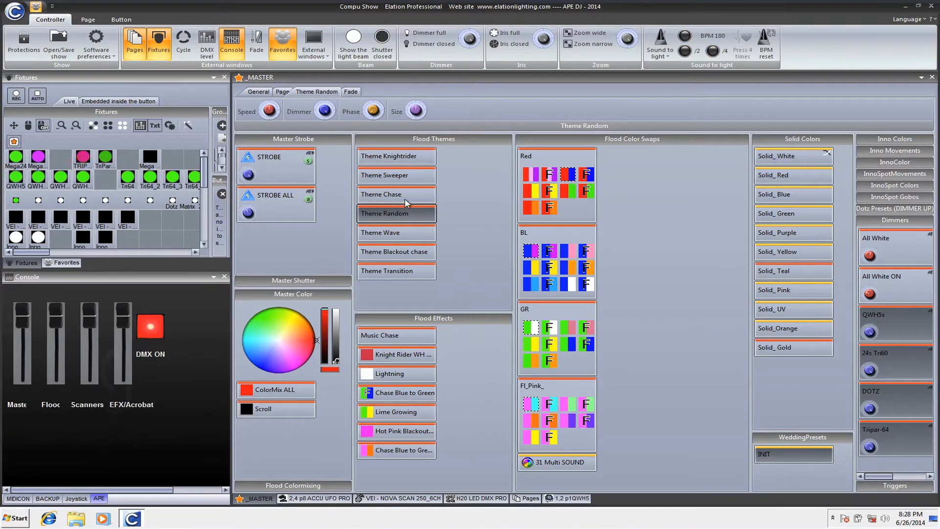
click(405, 234)
scroll(270, 109, down, 4)
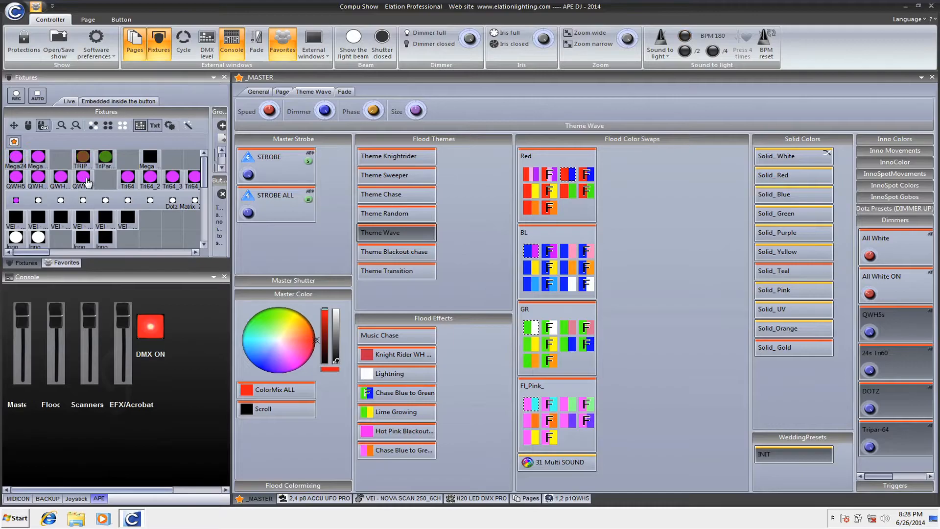
mouse_move(88, 182)
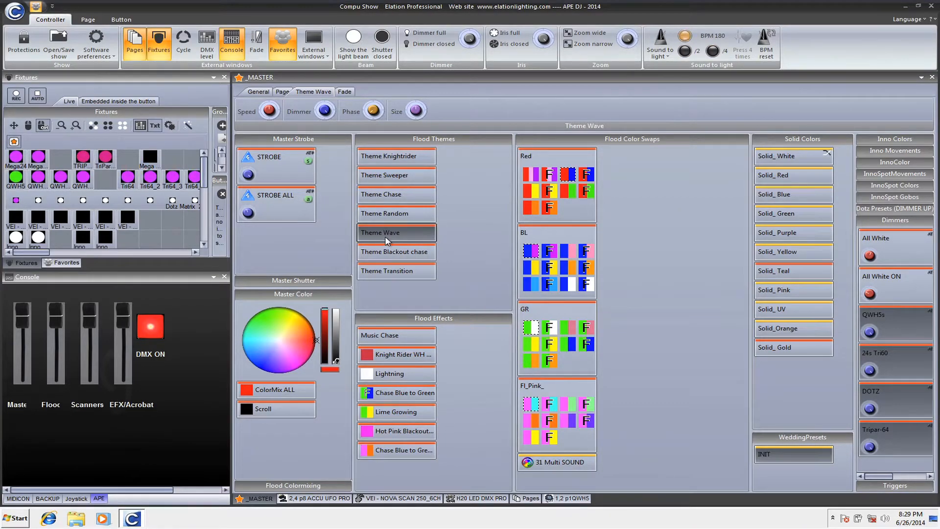
Open Theme Wave for editing, examine the palettes linked to its Sinus Wave effect's two colours, and close the editor without saving
double_click(384, 236)
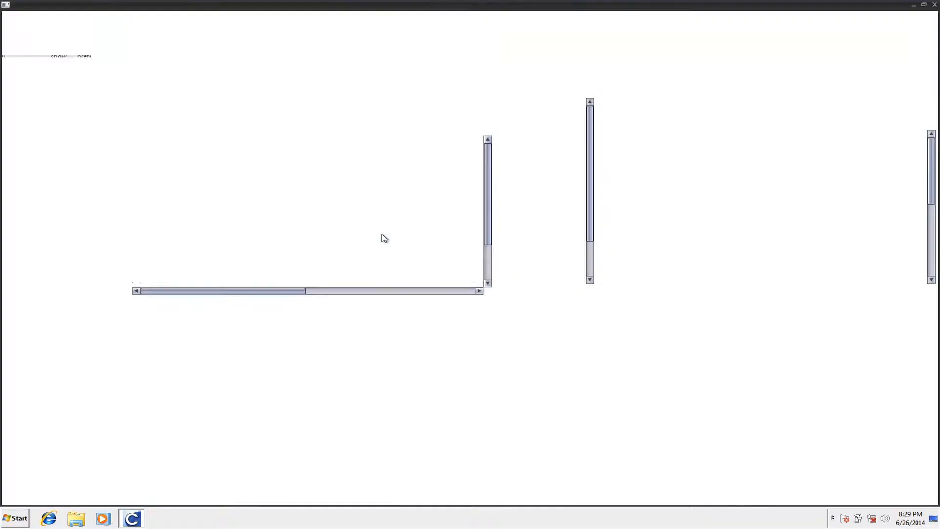
right_click(723, 170)
click(733, 184)
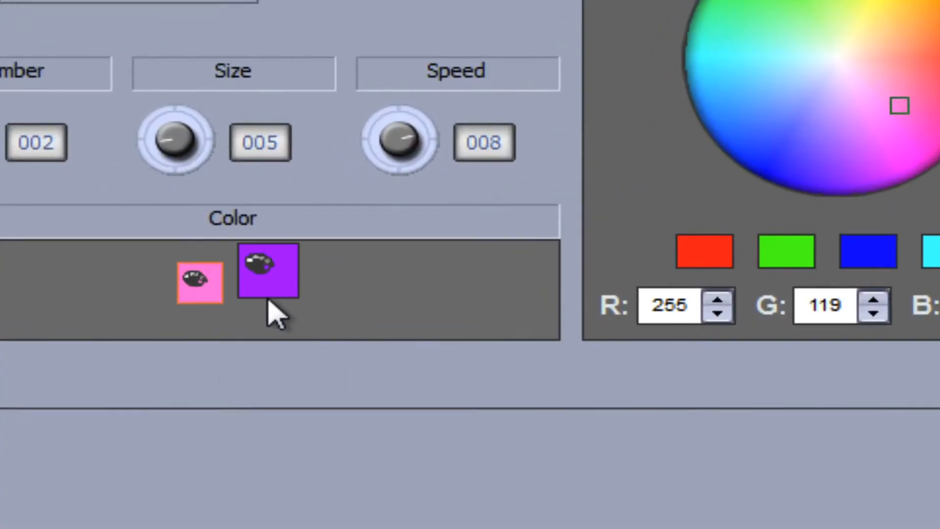
click(269, 277)
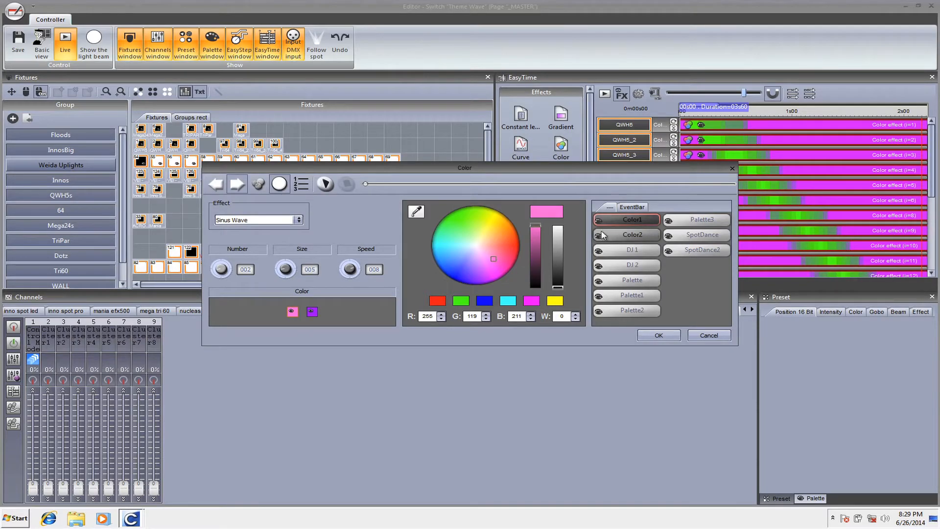
click(305, 307)
click(310, 309)
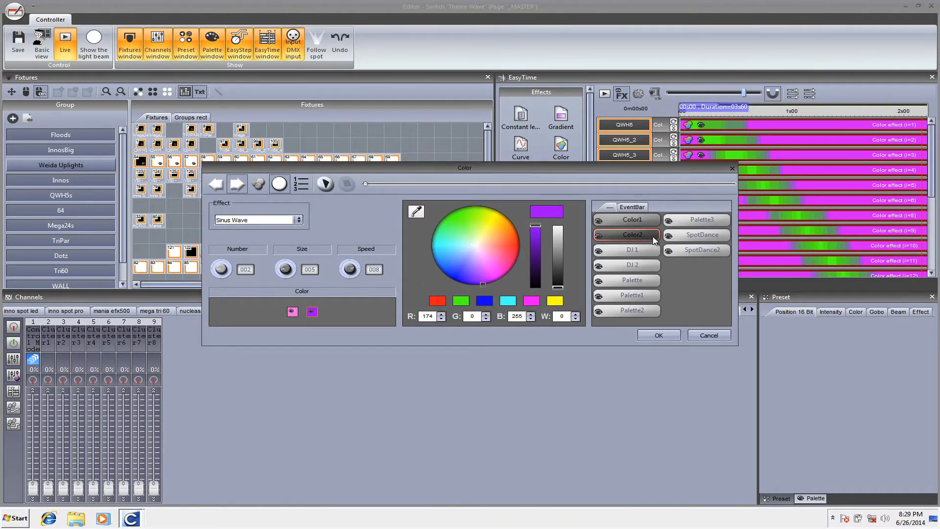
click(709, 335)
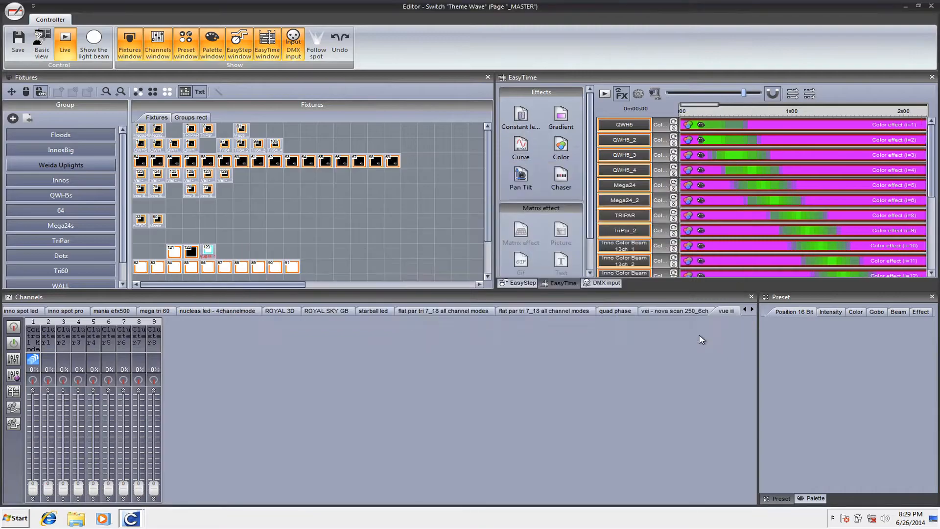
click(931, 6)
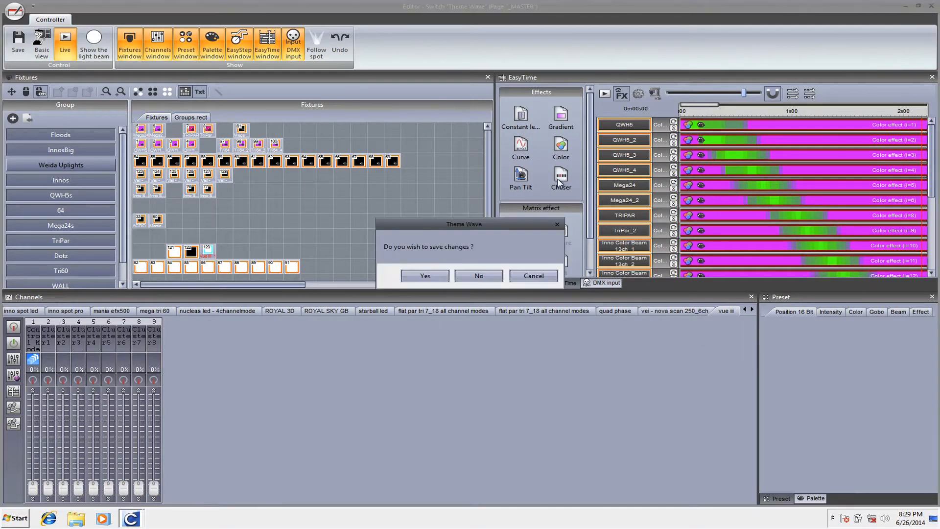
click(477, 276)
Run the Theme Blackout chase, Theme Knightrider and Theme Chase flood themes in turn
click(370, 251)
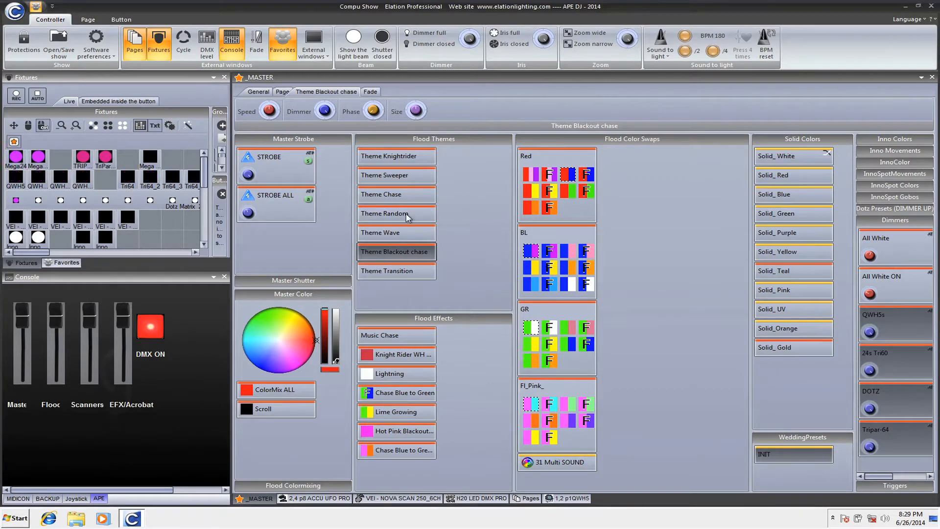
click(388, 161)
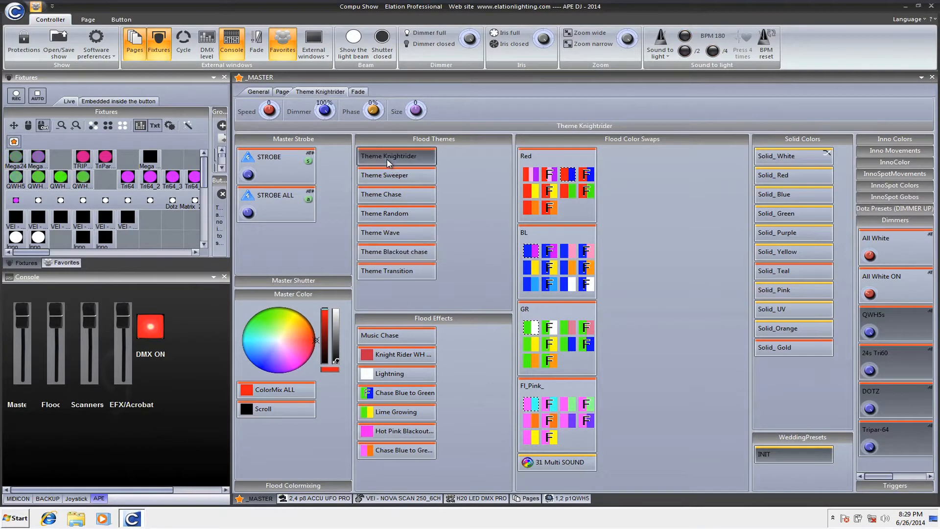
click(387, 194)
Open the Palette editor and recolour Color1 to blue (RGB 0, 42, 255) and Color2 to red (RGB 255, 0, 0)
click(317, 53)
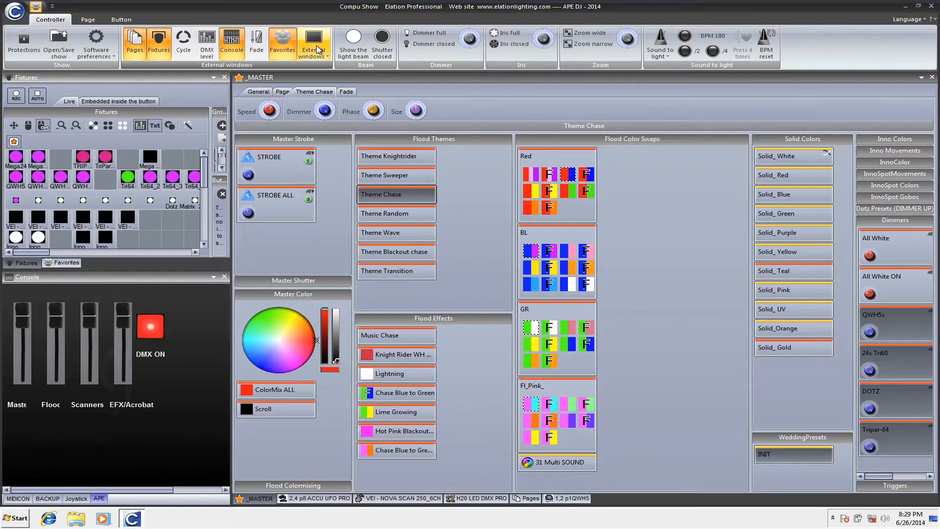
click(317, 50)
click(321, 68)
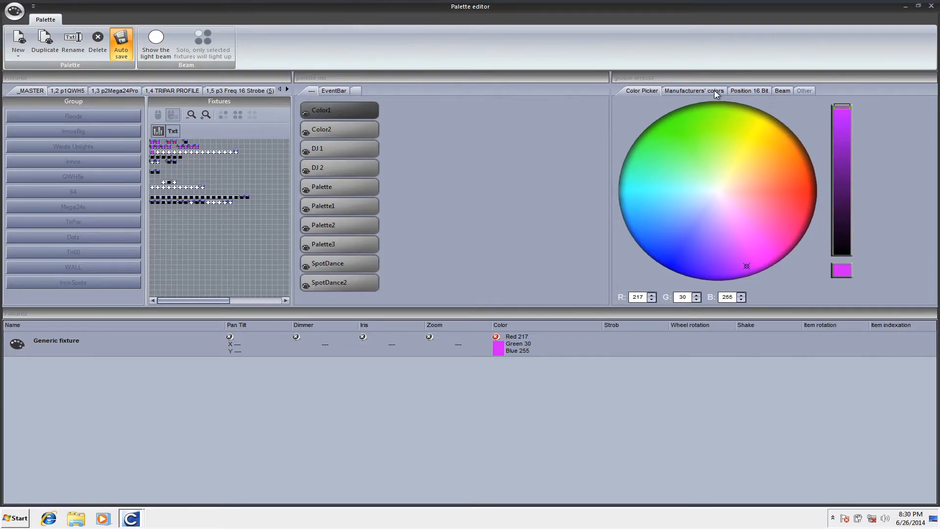
drag(667, 261, 648, 272)
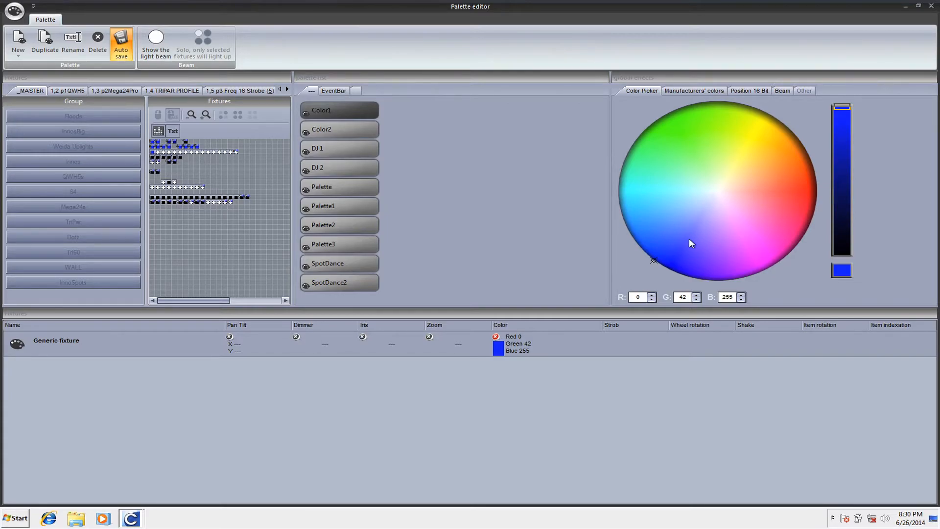
click(348, 127)
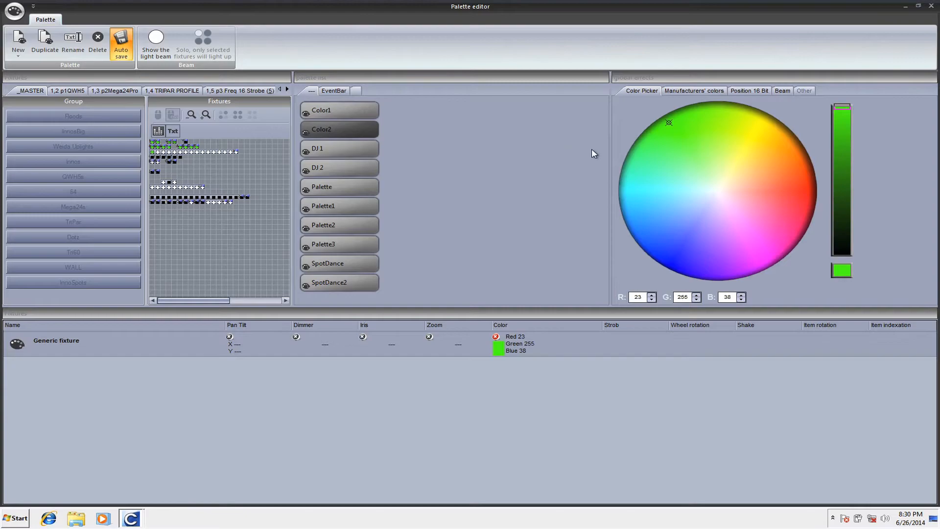
mouse_move(688, 178)
mouse_down()
mouse_move(843, 173)
mouse_move(795, 185)
mouse_move(837, 193)
mouse_up()
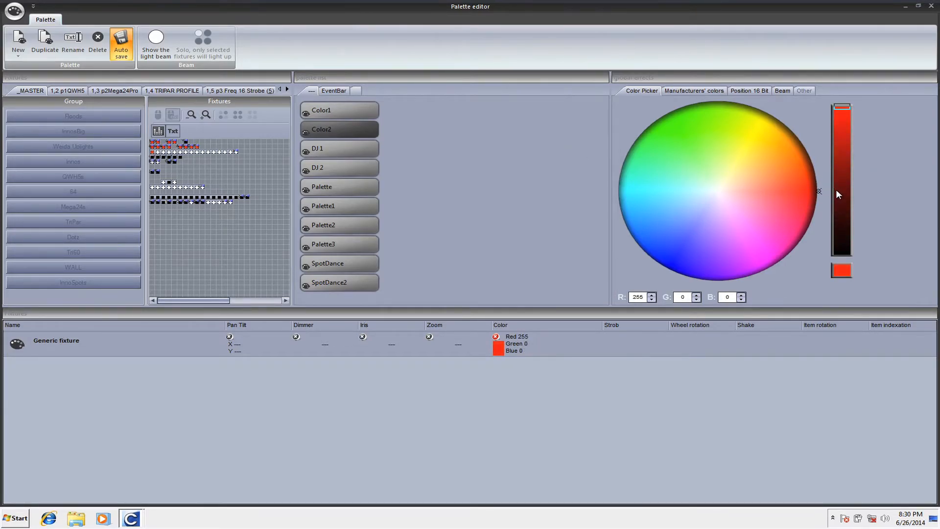
Apply the Rosco Lux manufacturer colour Light Red 26 to the Color2 palette, and close the Palette editor
click(692, 93)
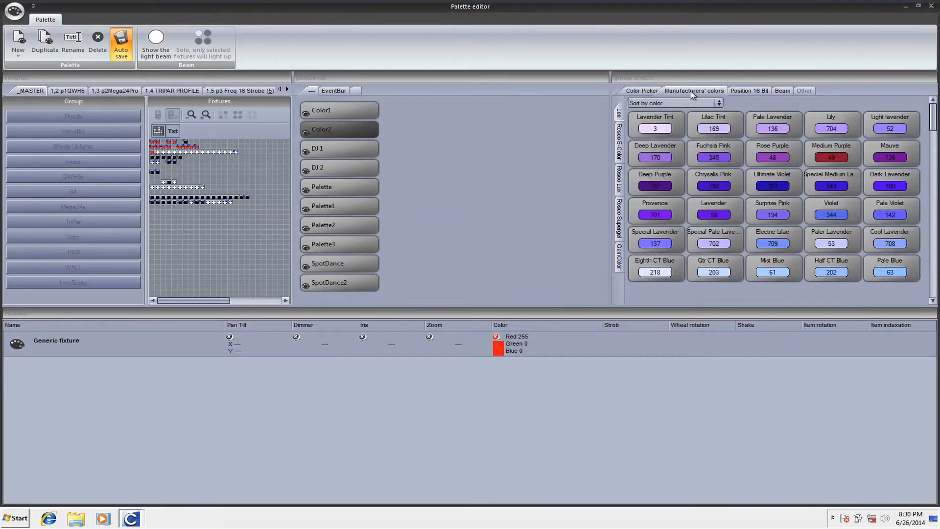
click(619, 147)
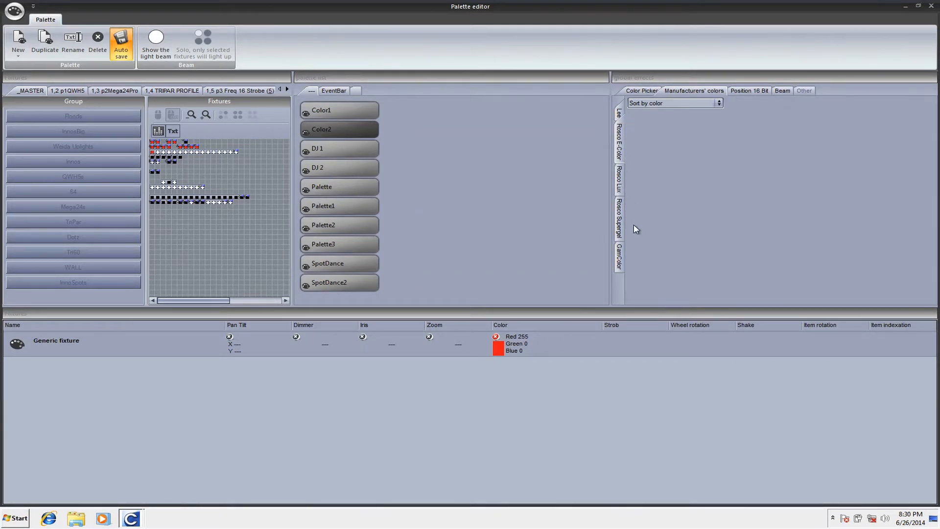
click(620, 191)
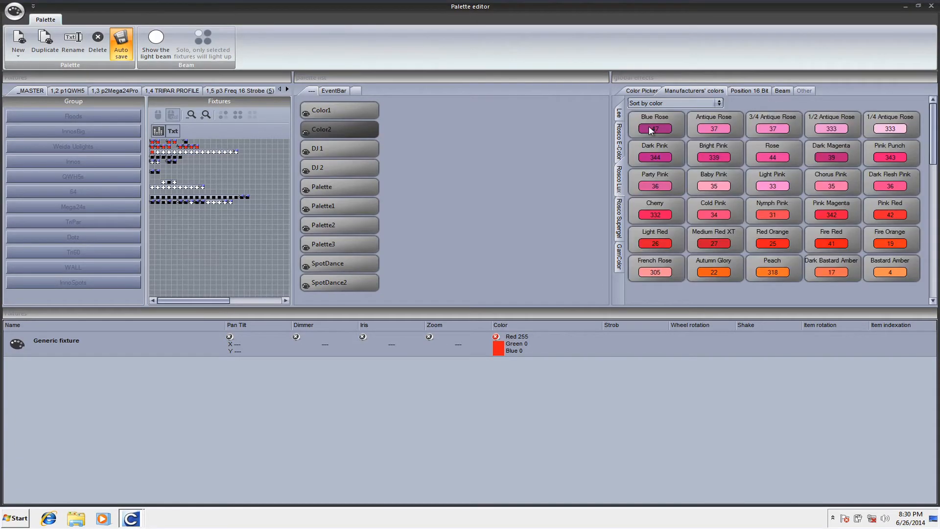
click(656, 244)
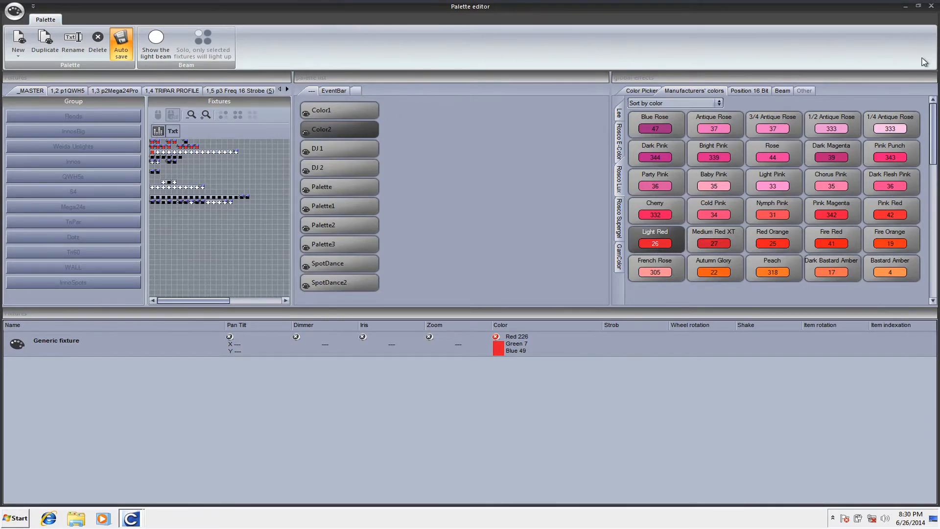
click(931, 6)
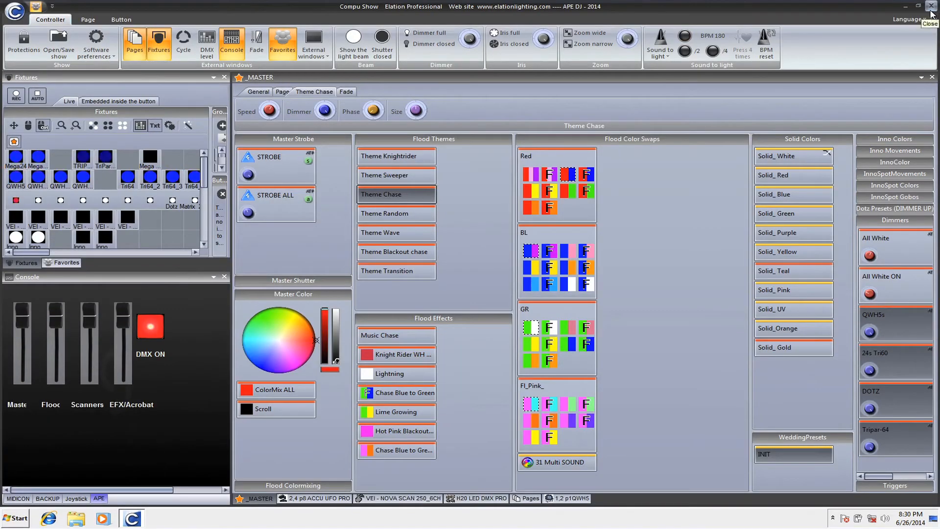
Run Theme Wave and switch to Theme Blackout chase using the edited palettes
click(401, 237)
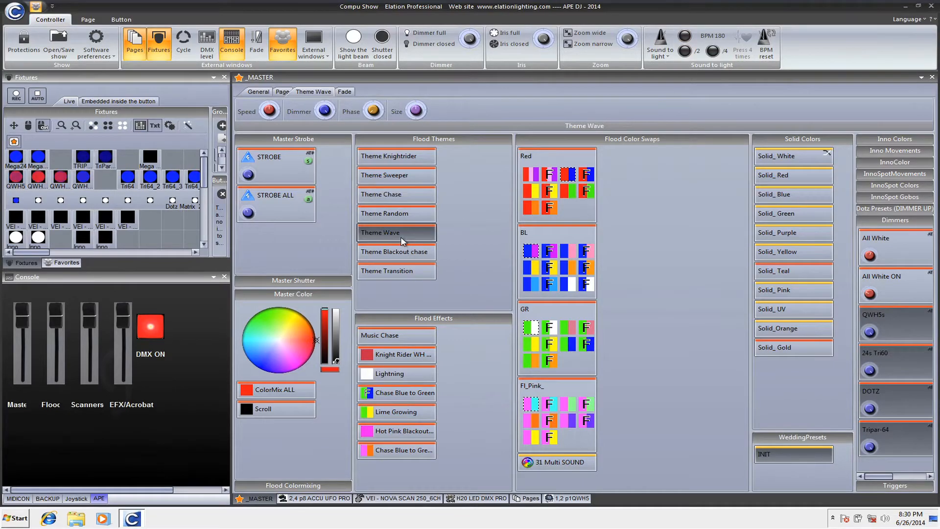
click(400, 251)
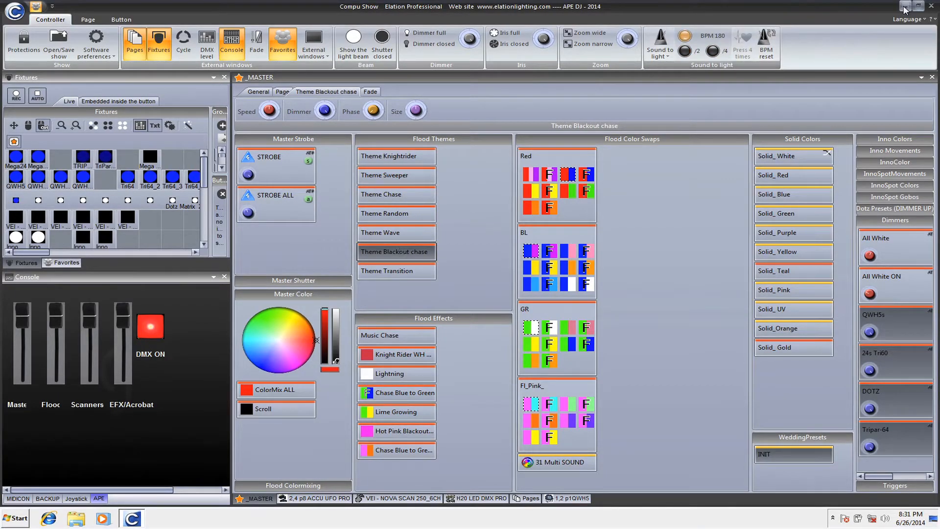
Open the Pan Tilt settings from the master page's Patch settings and select the first four Inno Color Beam fixtures
click(921, 77)
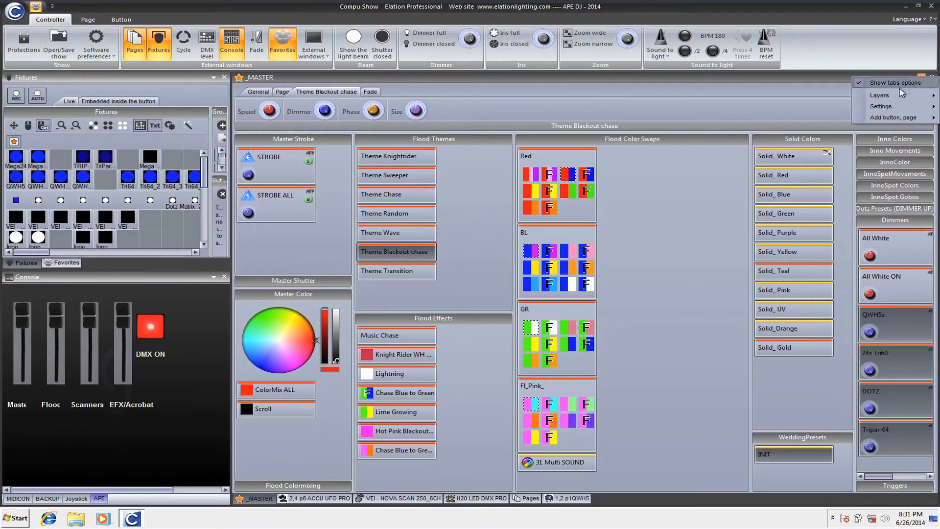
mouse_move(879, 106)
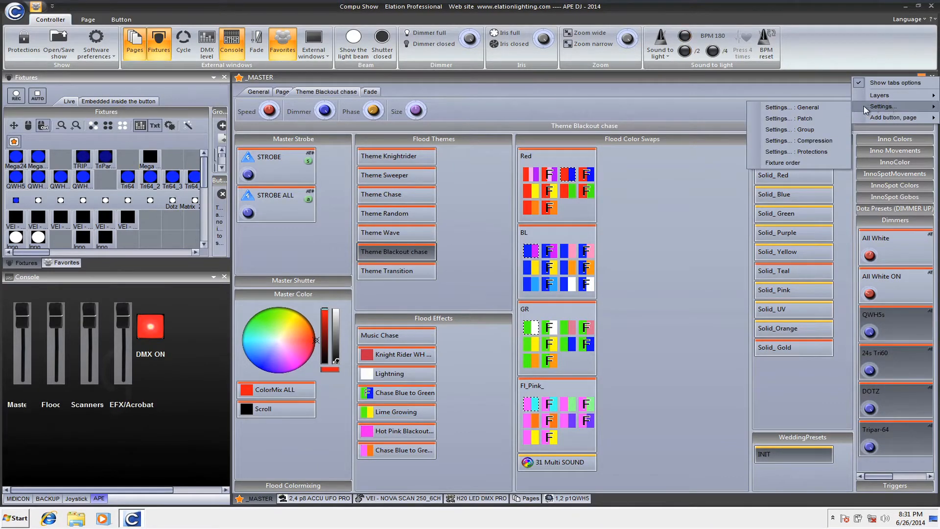
click(818, 117)
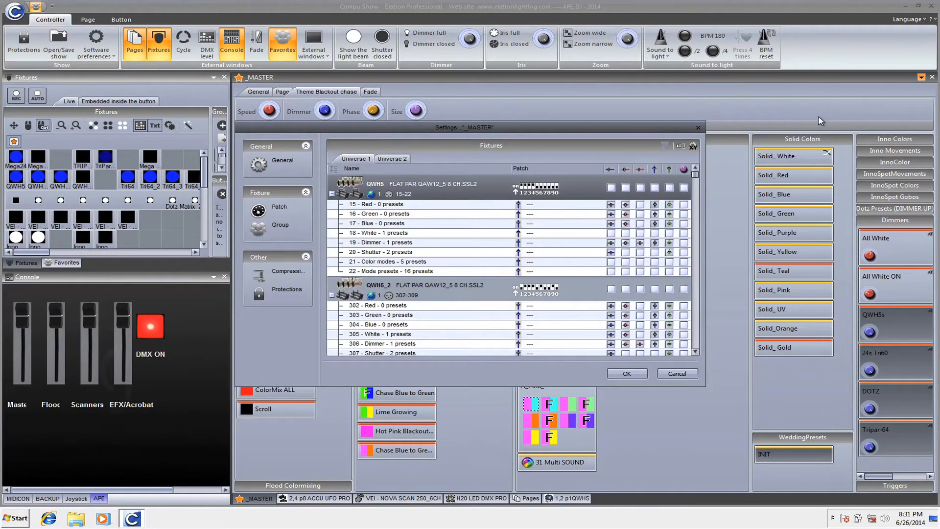
click(693, 153)
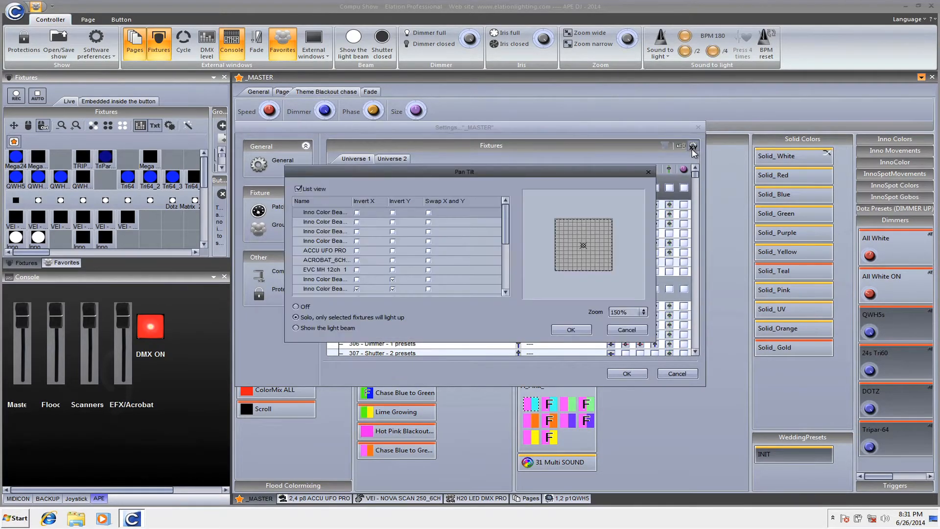
shift+click(327, 241)
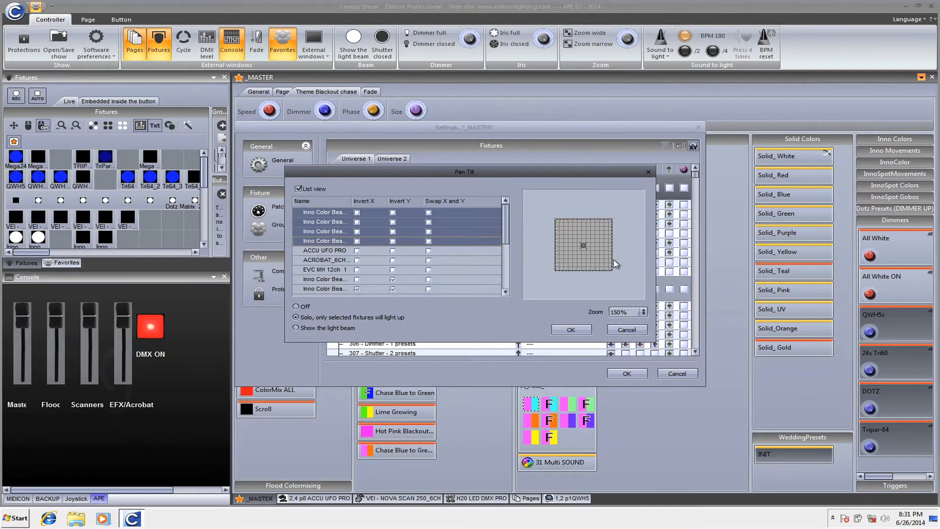
Try limiting the selected fixtures' pan and tilt range to a small low area at 100% zoom, and cancel the page settings
click(634, 312)
click(620, 334)
click(620, 311)
click(621, 320)
mouse_move(526, 238)
mouse_down()
mouse_move(602, 238)
mouse_move(576, 238)
mouse_up()
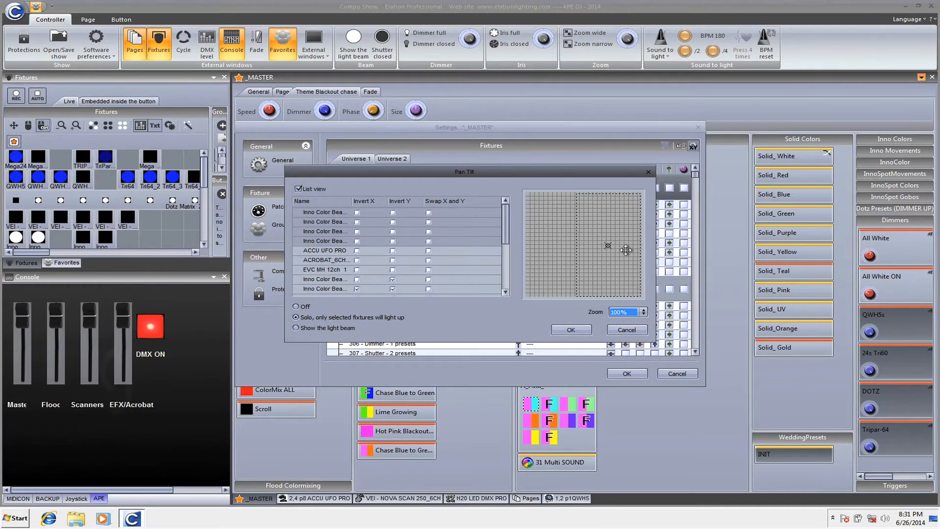
drag(639, 249, 621, 249)
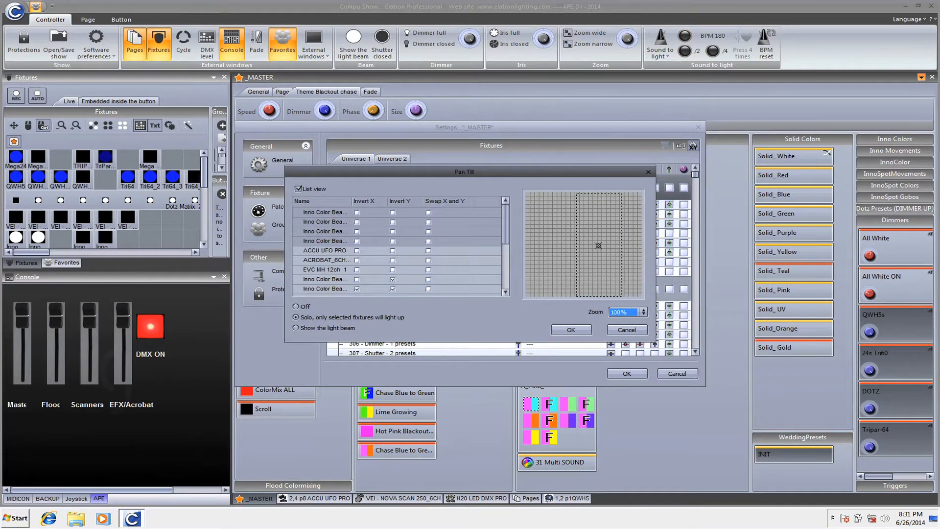
mouse_move(598, 193)
mouse_down()
mouse_move(598, 298)
mouse_move(599, 278)
mouse_up()
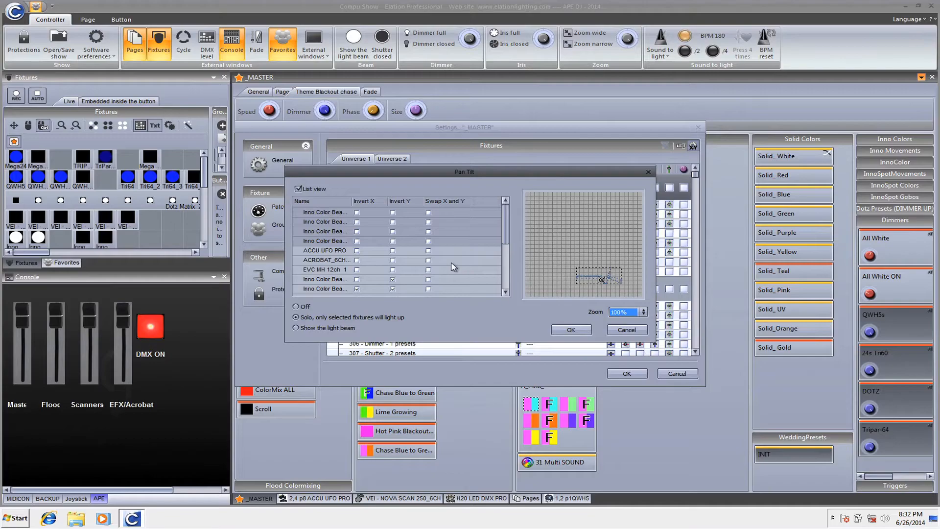
click(627, 329)
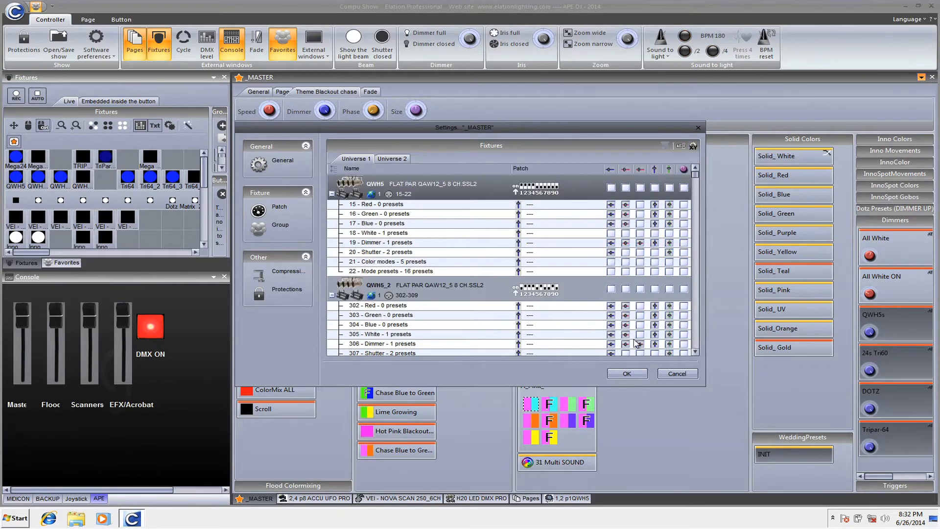
click(674, 372)
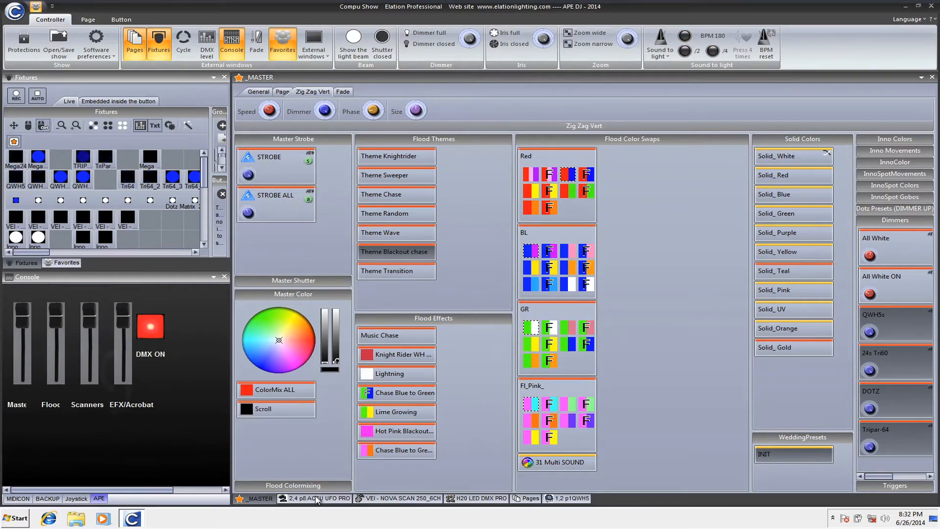
Show the Cycle window and close it again
click(186, 41)
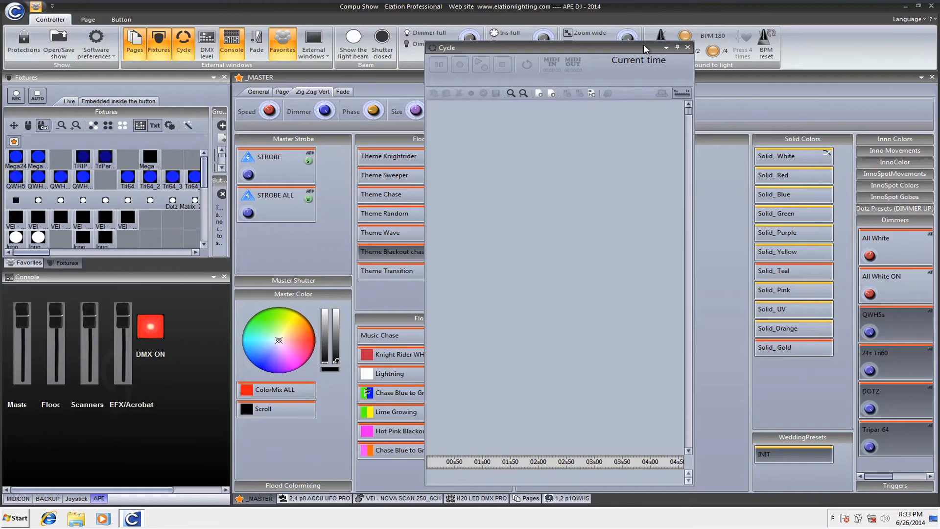
click(687, 47)
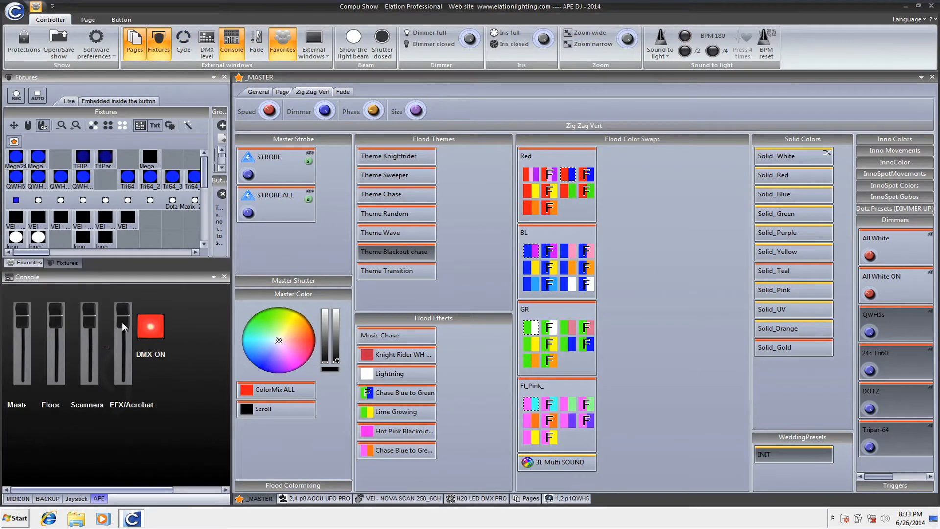
Open the MIDICON console's first fader assignments, try narrowing the Mega TRI 60 page dimmer's linear range, and cancel the edit
click(16, 495)
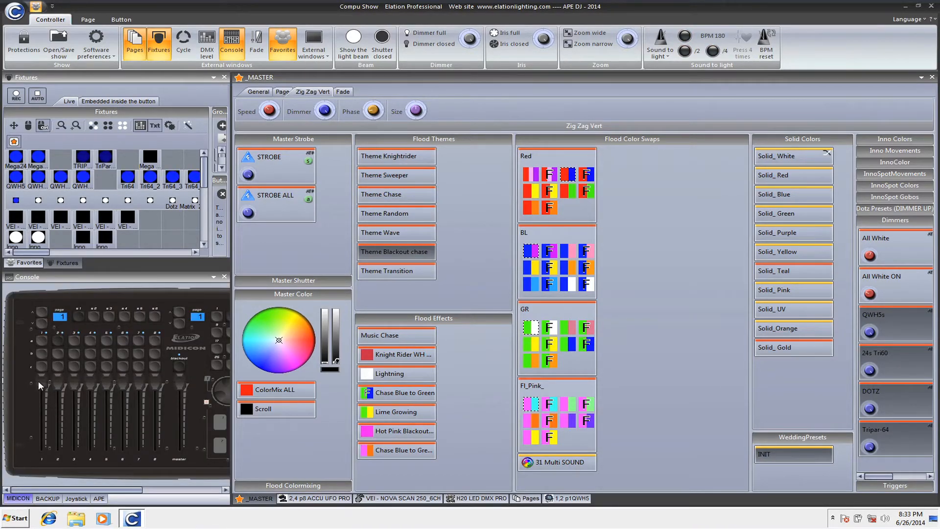
right_click(38, 380)
double_click(140, 96)
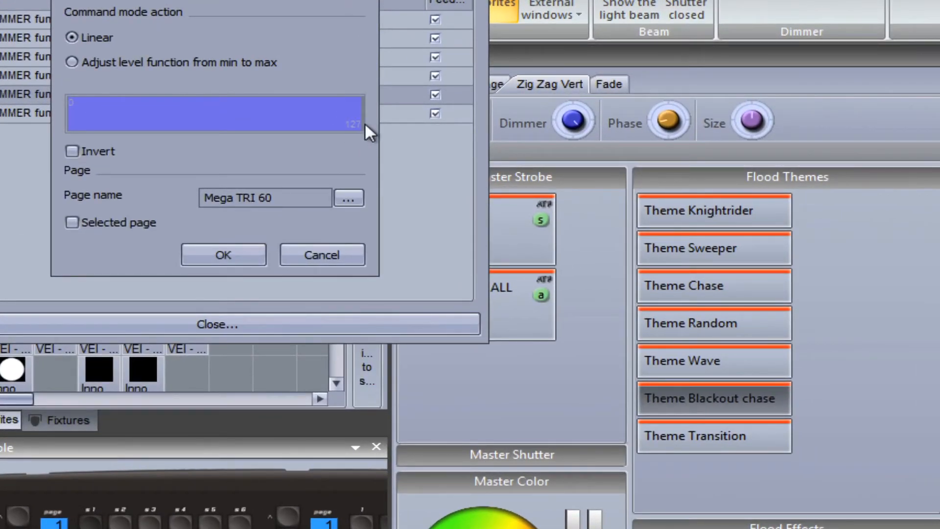
drag(352, 120, 92, 130)
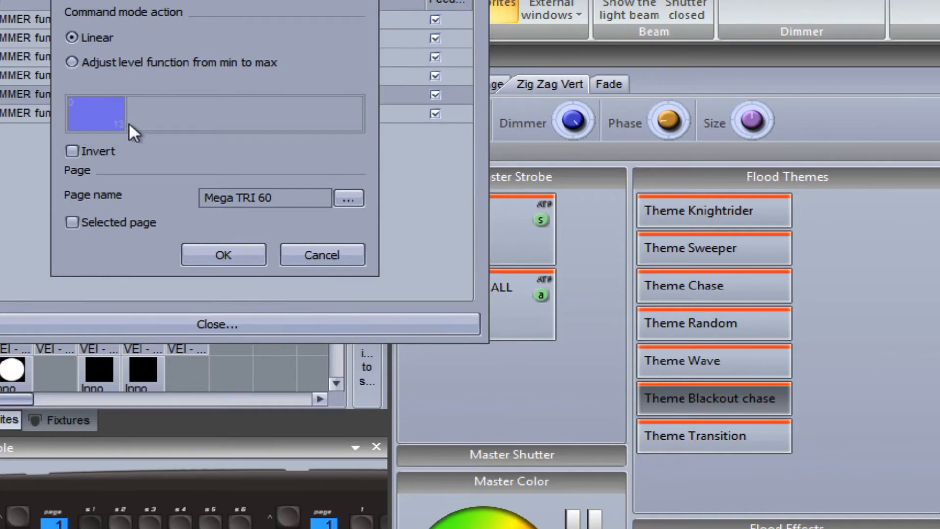
drag(93, 114, 323, 126)
click(320, 255)
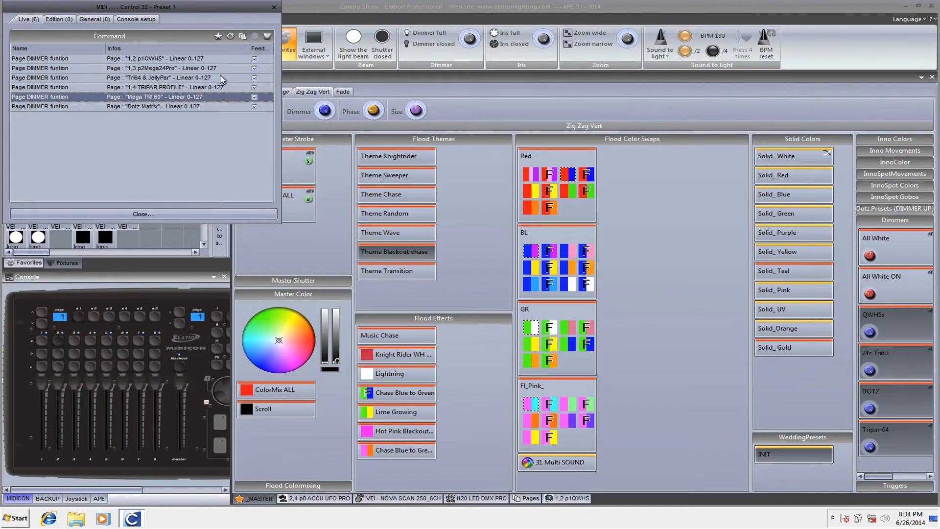
Review the fader's Edition, General and Console setup assignments, and close the control's settings
click(56, 19)
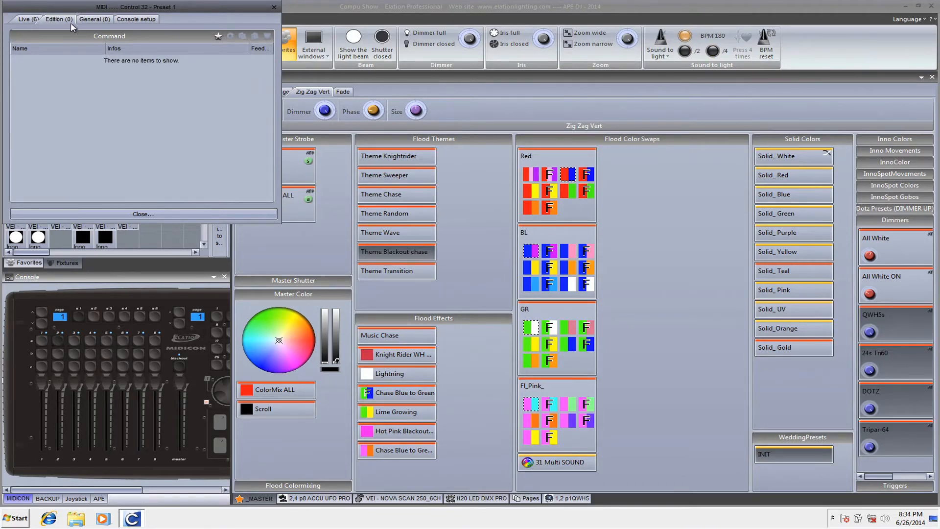
click(98, 20)
click(130, 22)
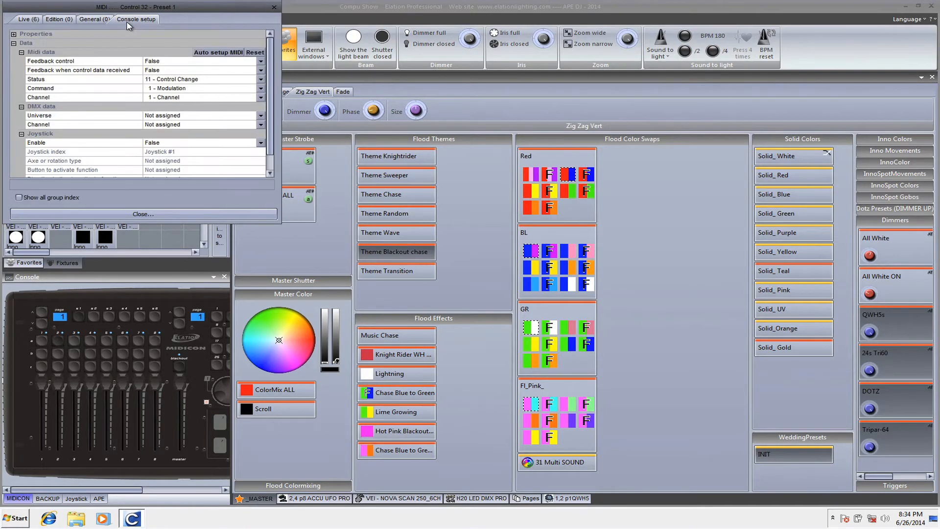
click(71, 21)
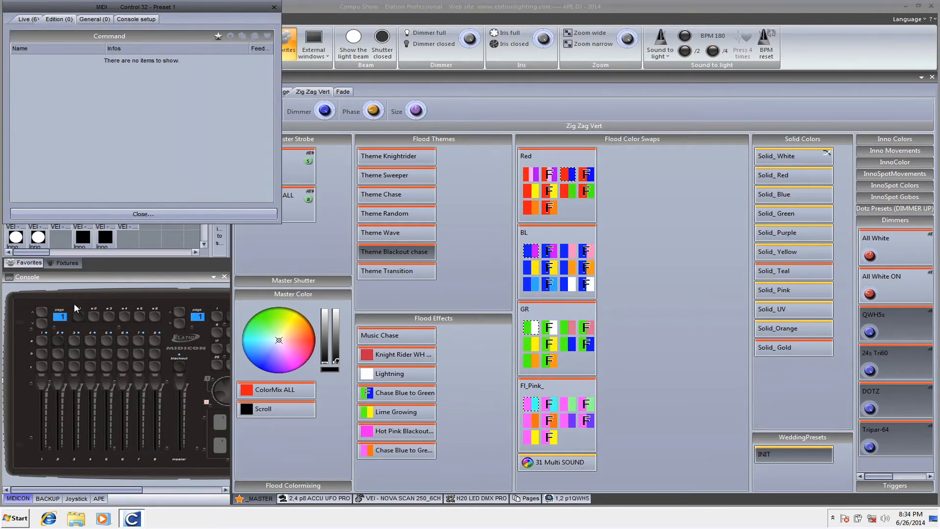
click(57, 215)
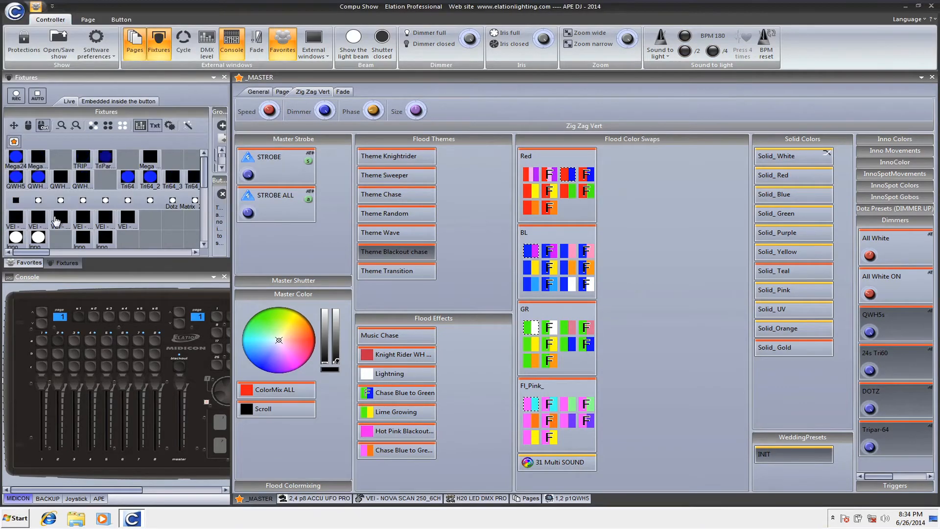
Activate the INIT wedding preset and load the show "Masa 14 show v7" from the hard drive
click(811, 454)
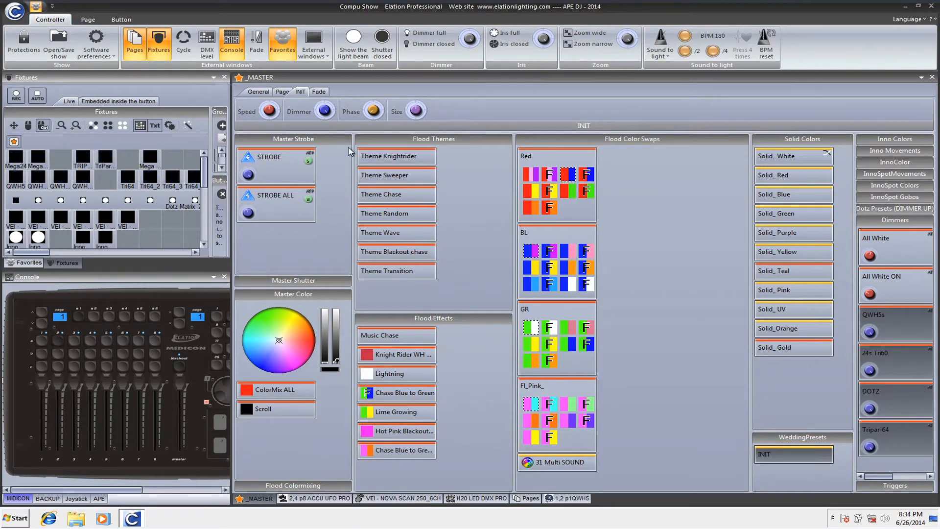
click(15, 11)
click(34, 37)
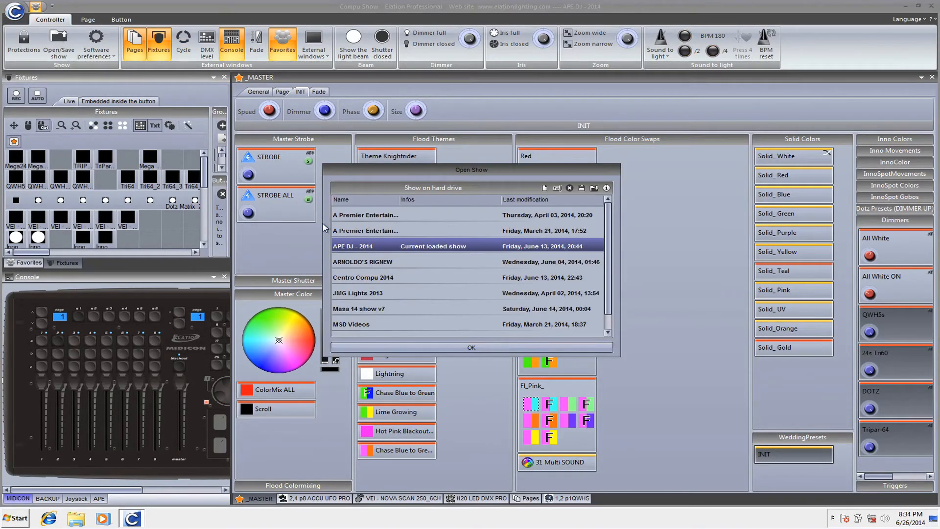
click(375, 309)
click(367, 347)
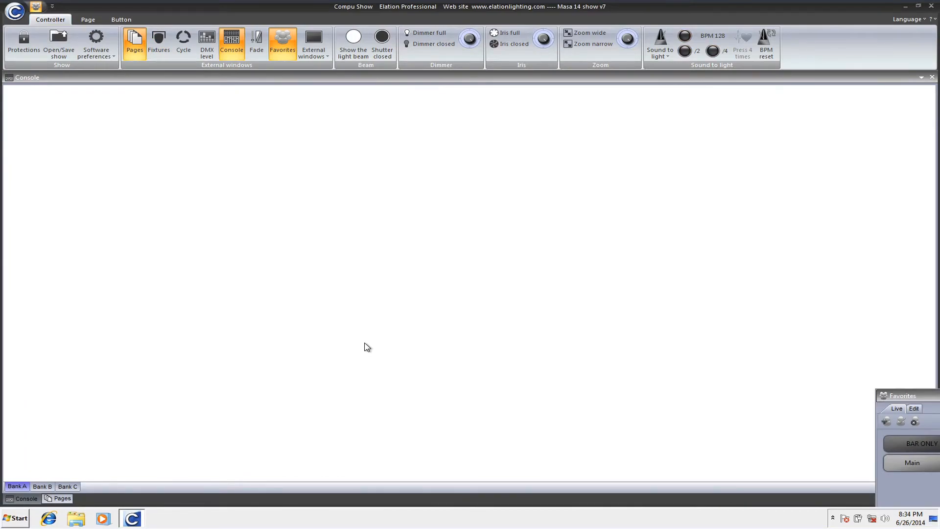
Recall the Main favorite and load the apc20 console from the show folder into Bank B, keeping the existing links
click(42, 486)
click(901, 460)
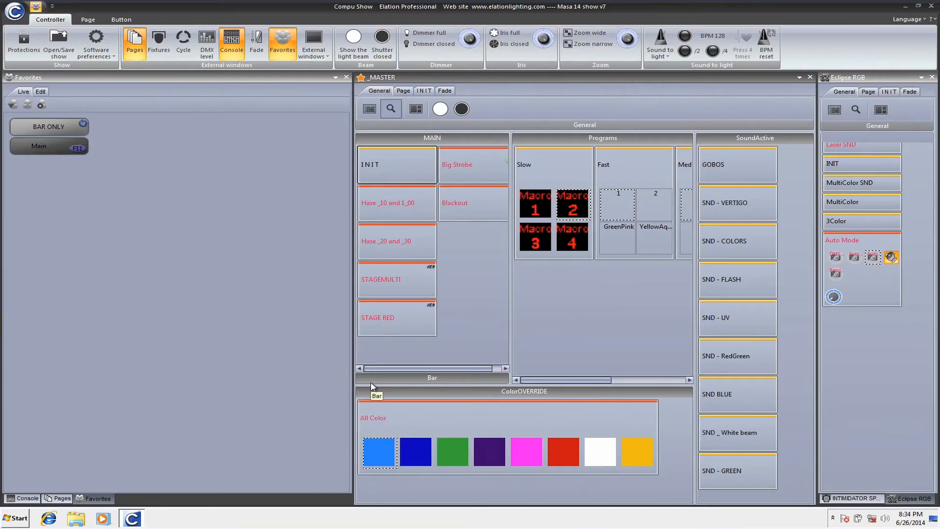
click(28, 498)
right_click(22, 485)
mouse_move(39, 475)
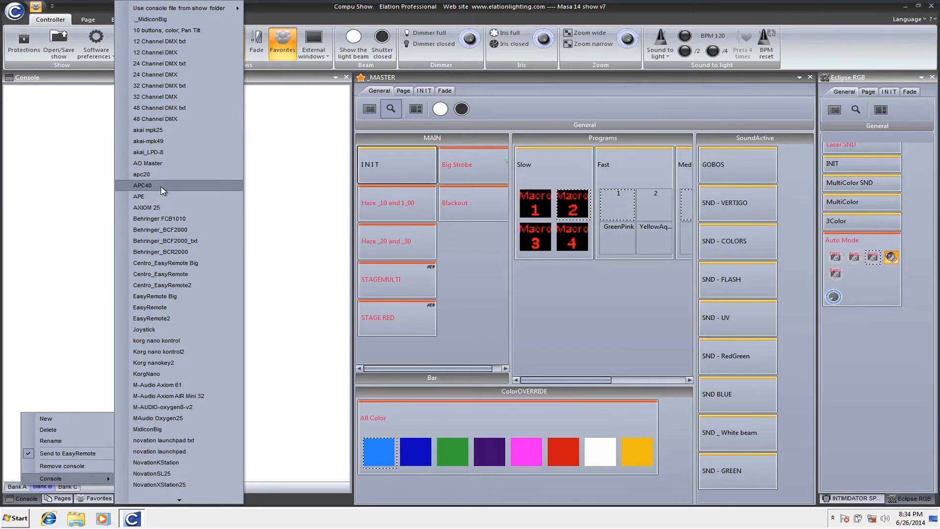
mouse_move(206, 7)
click(272, 10)
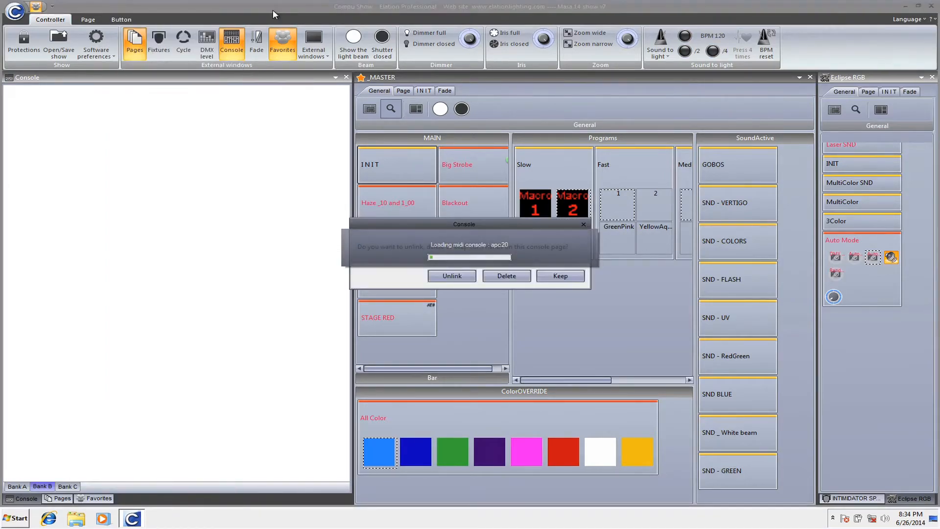
click(550, 278)
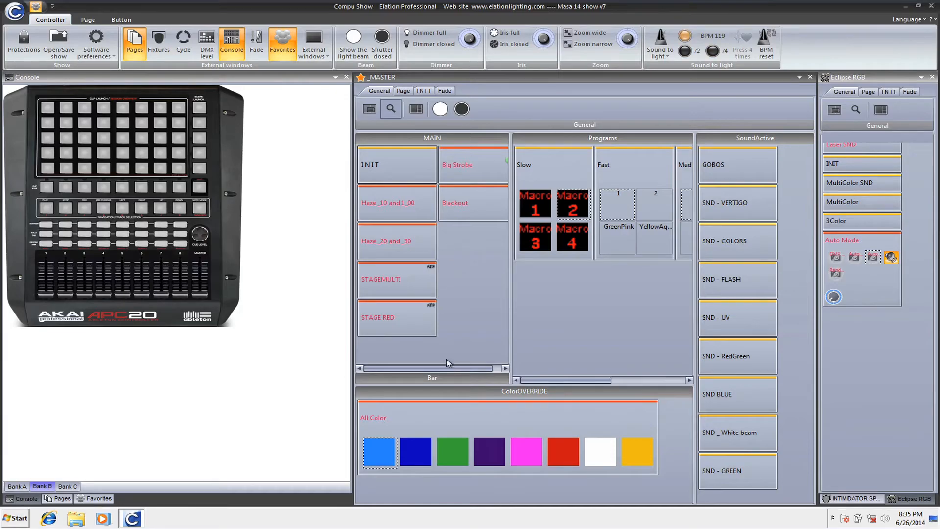
Run the SND - UV sound-active scene and switch to the Medium program scenes
click(734, 321)
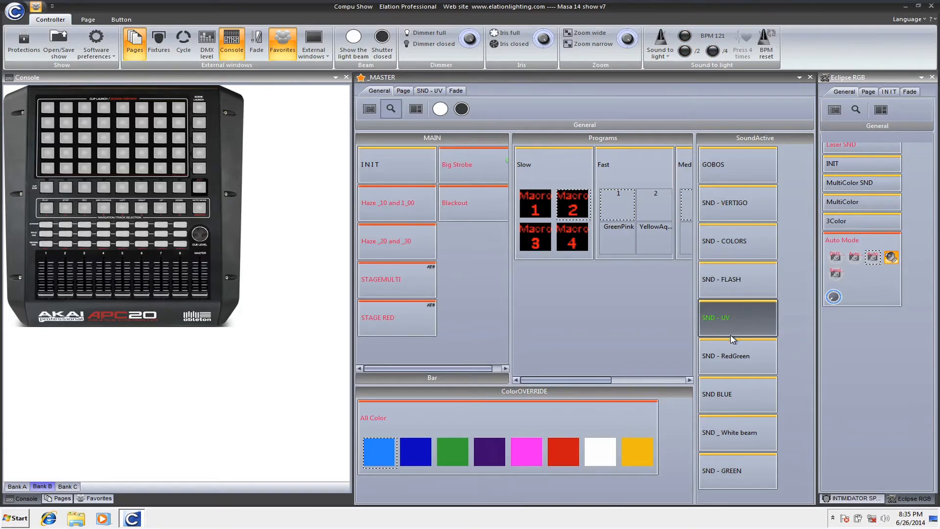
drag(579, 380, 650, 376)
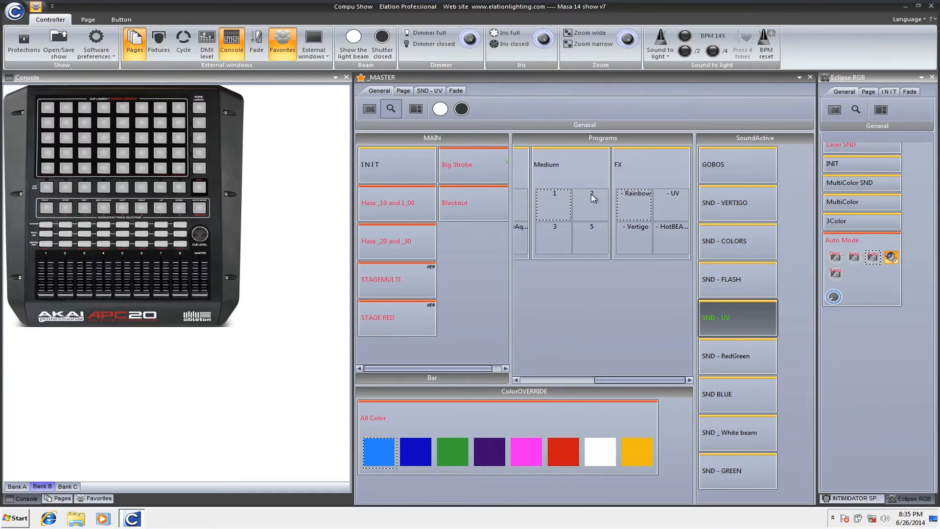
click(556, 207)
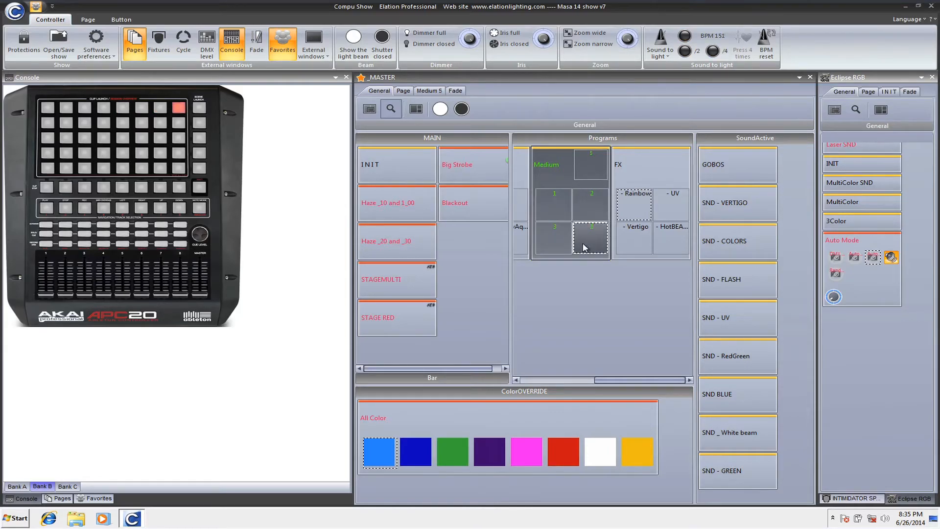
Open the Medium 1 scene in the editor, view the eclipse rgb and event bar channels, and select all fixtures
double_click(551, 200)
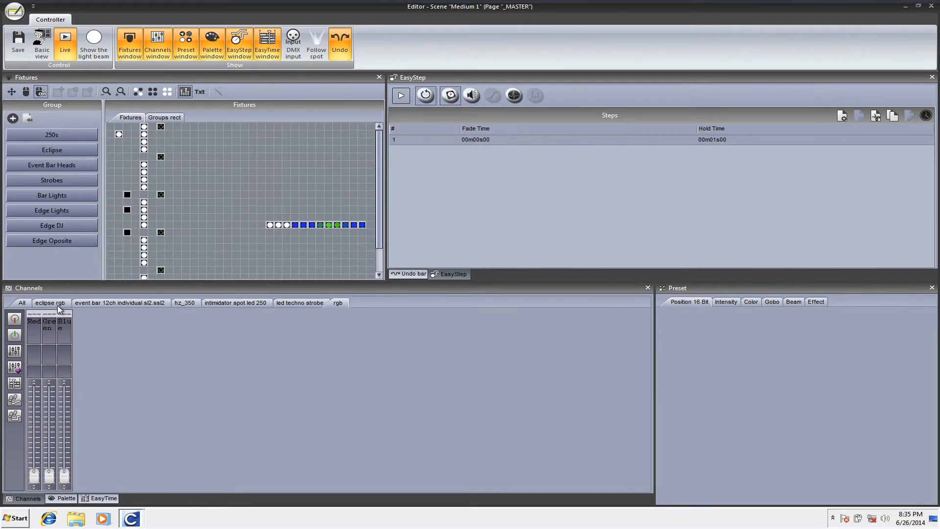
click(62, 304)
click(112, 307)
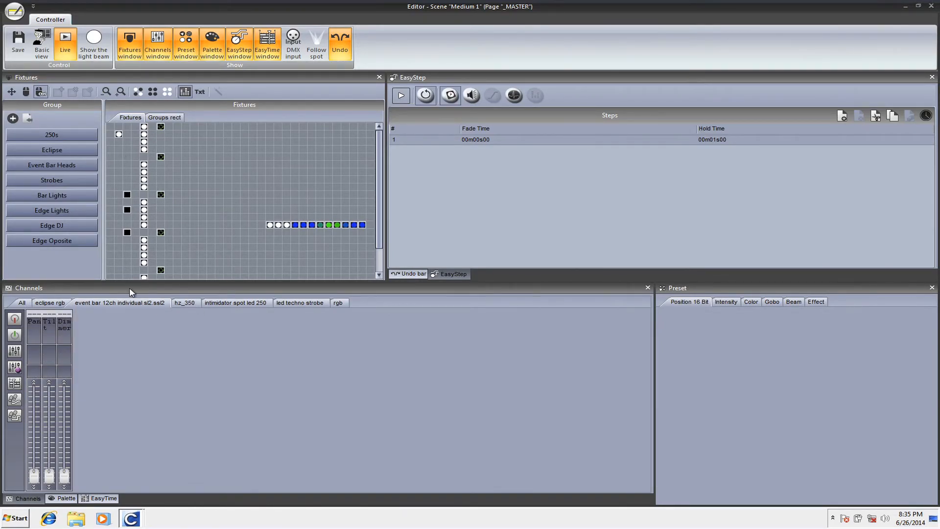
click(157, 92)
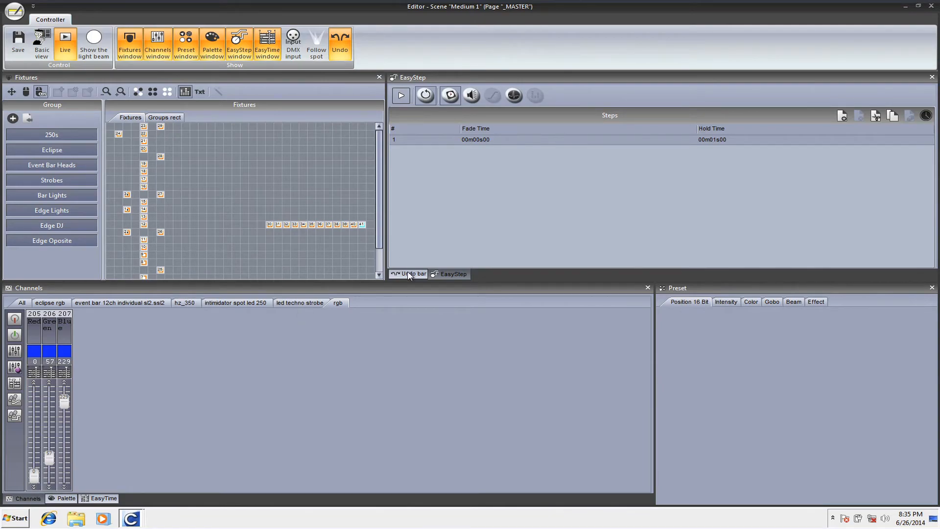
Dock the EasyTime window alongside EasyStep, return to the Channels window, and condense the timeline into grouped fixture tracks
drag(96, 498, 661, 173)
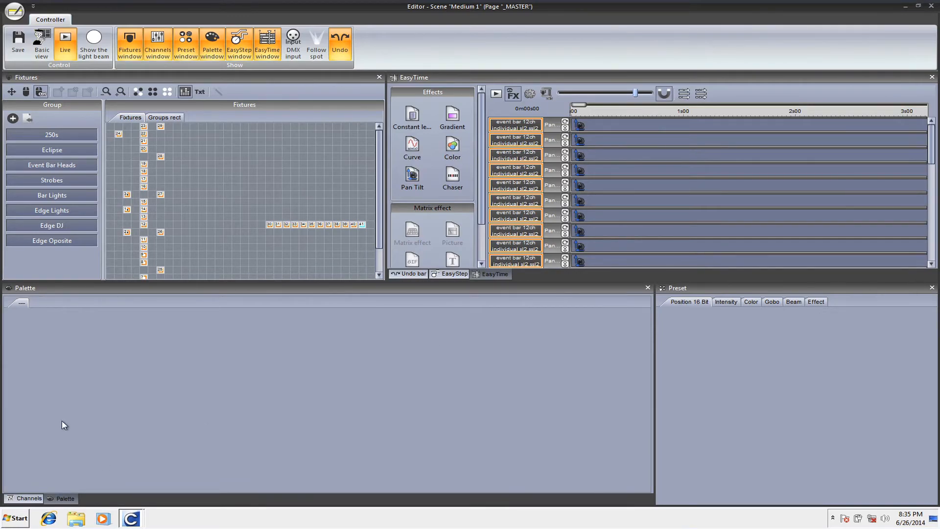
click(28, 497)
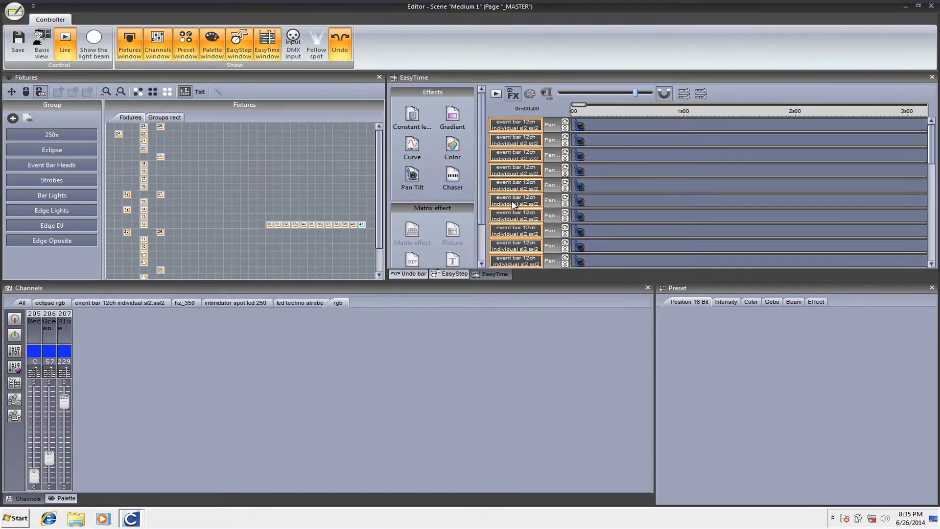
click(547, 94)
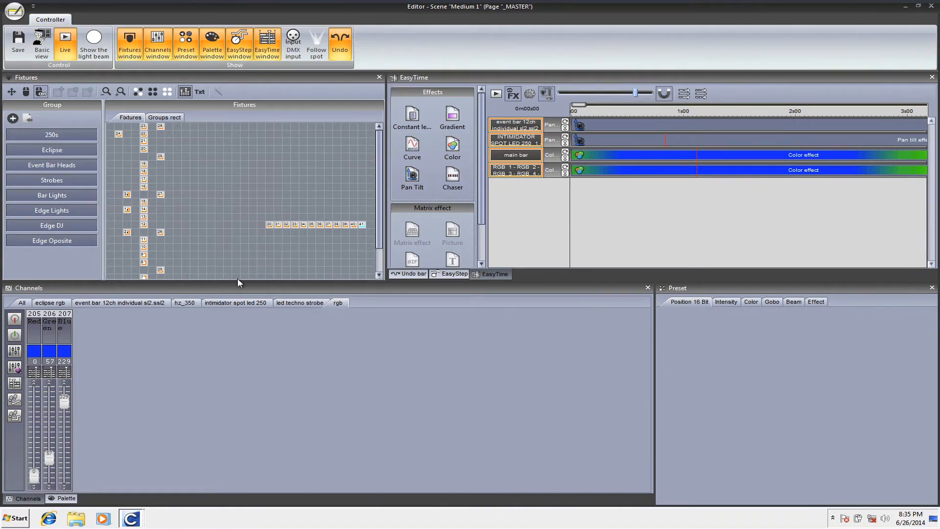
View the hz_350, intimidator spot led 250 and led techno strobe channels, and close the scene editor without saving
click(186, 304)
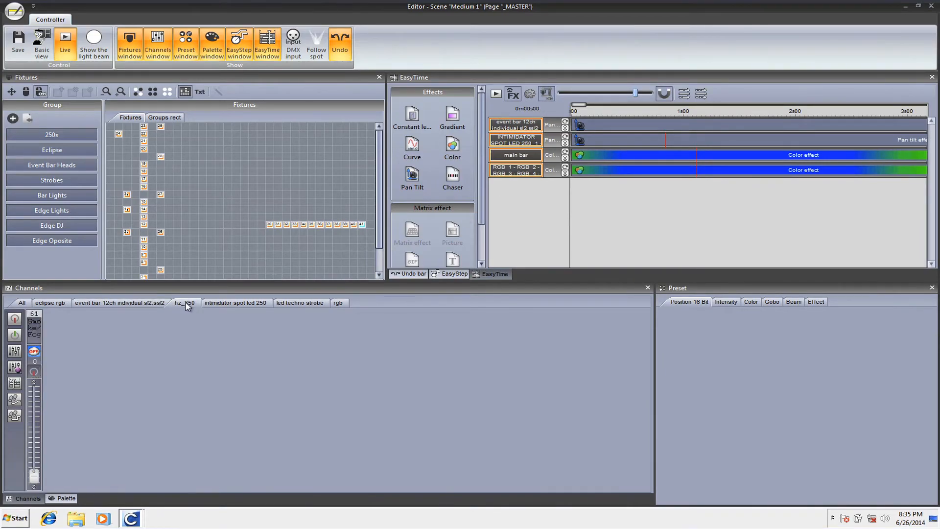
click(245, 302)
click(309, 303)
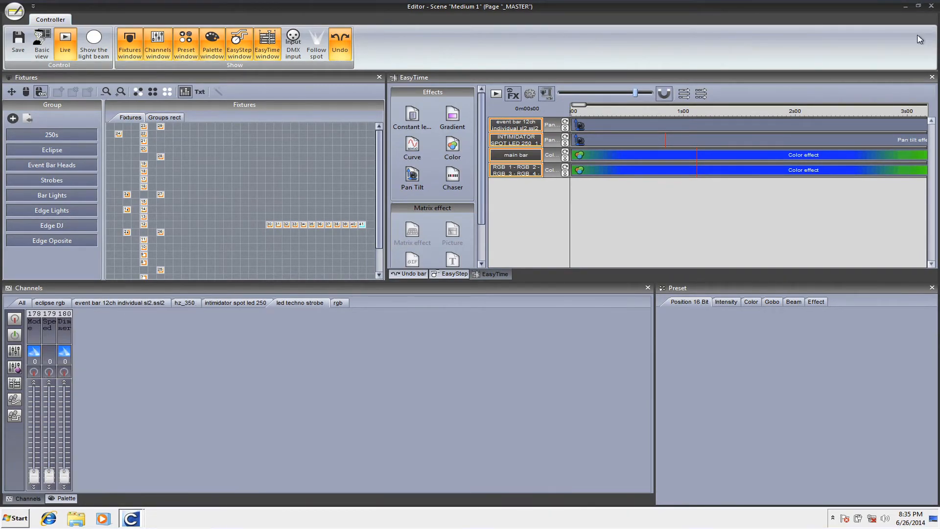
click(932, 6)
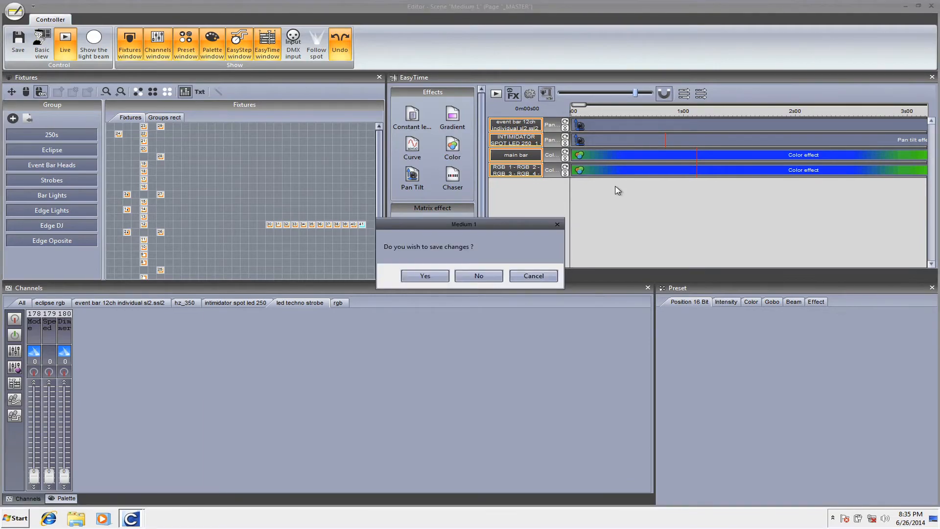
click(478, 276)
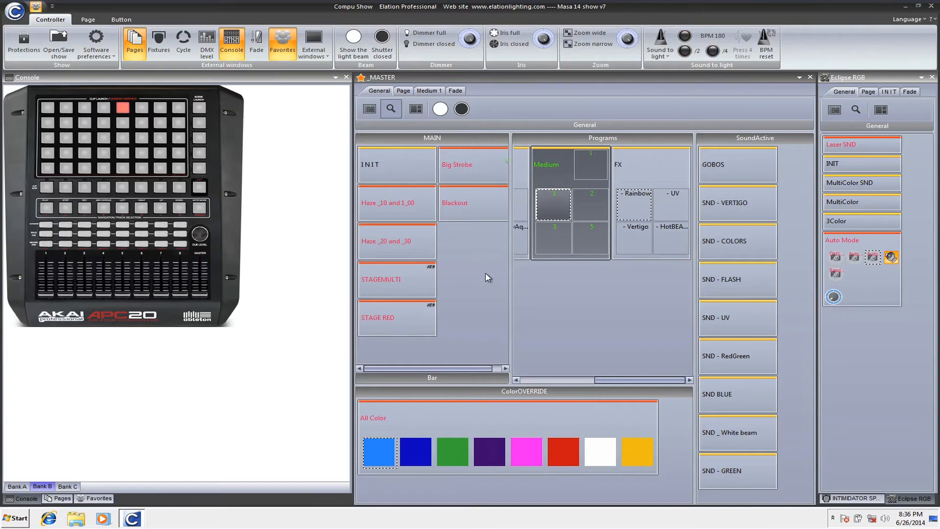
Run the Medium 2, Fast YellowAqua, Fast 1 and Fast 2 scenes, triggering MultiColor from the APC20 console after Medium 2
click(598, 218)
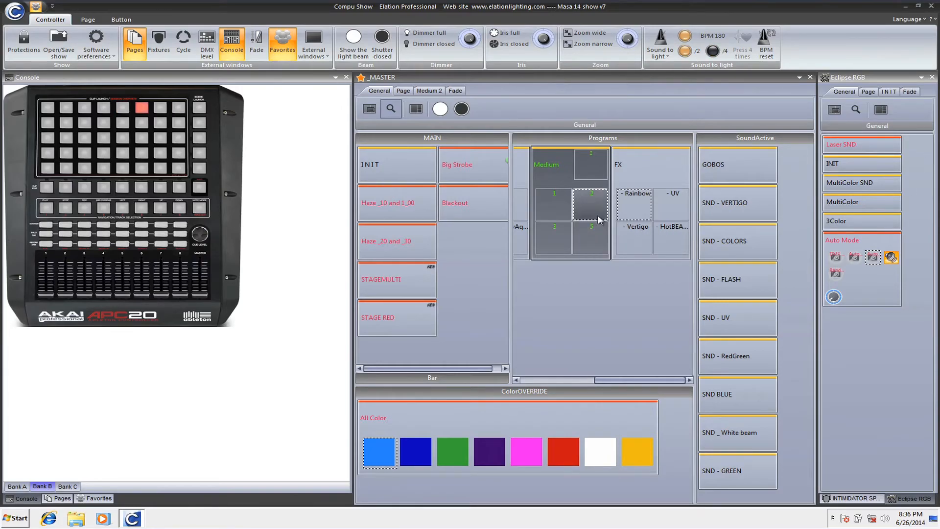
click(142, 123)
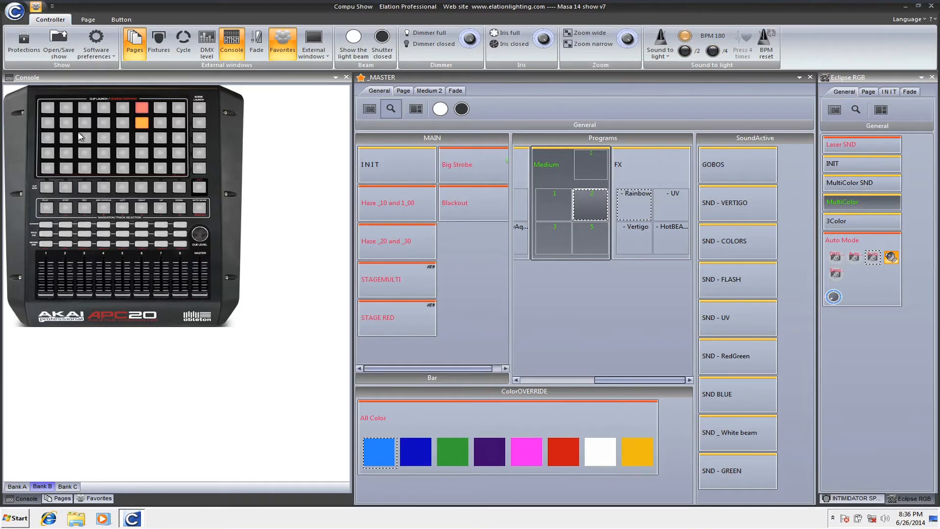
click(523, 239)
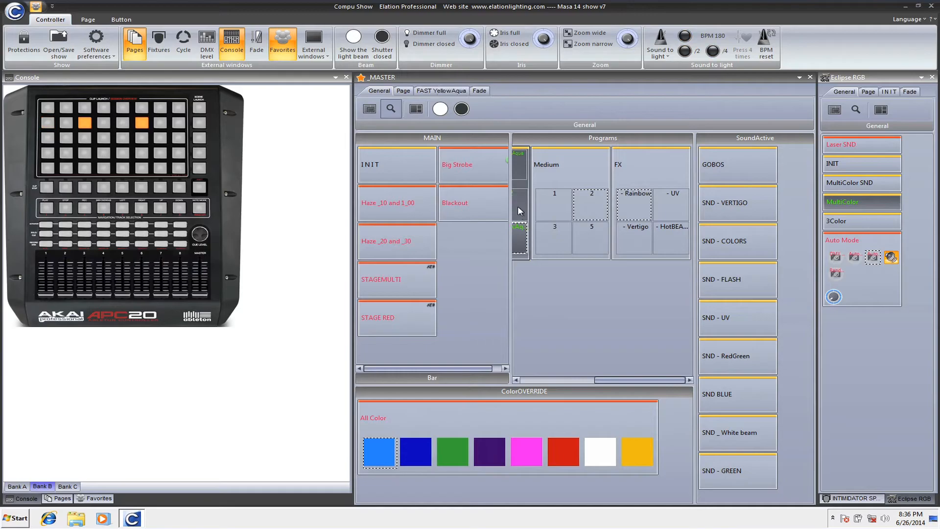
drag(599, 380, 550, 380)
click(562, 204)
click(592, 213)
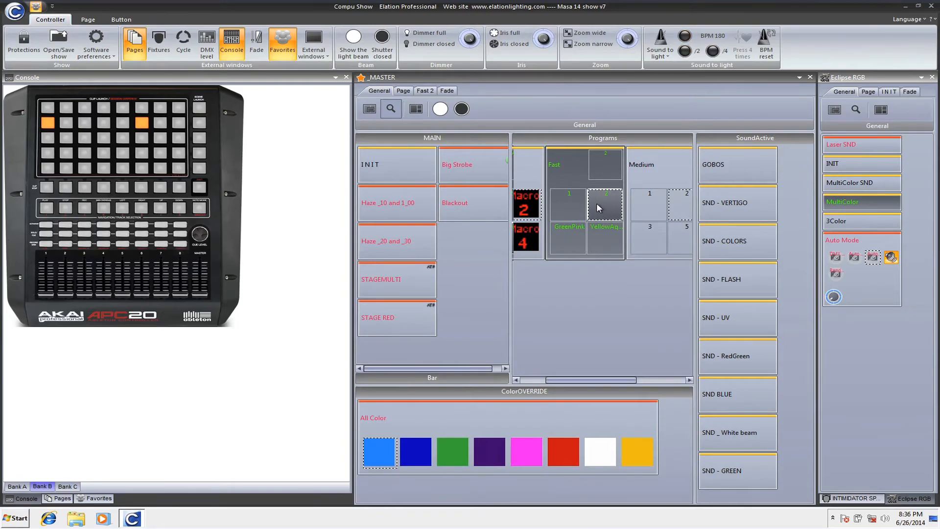
Show the console link functions available for the Fast 2 scene and dismiss them without choosing one
right_click(597, 203)
mouse_move(660, 314)
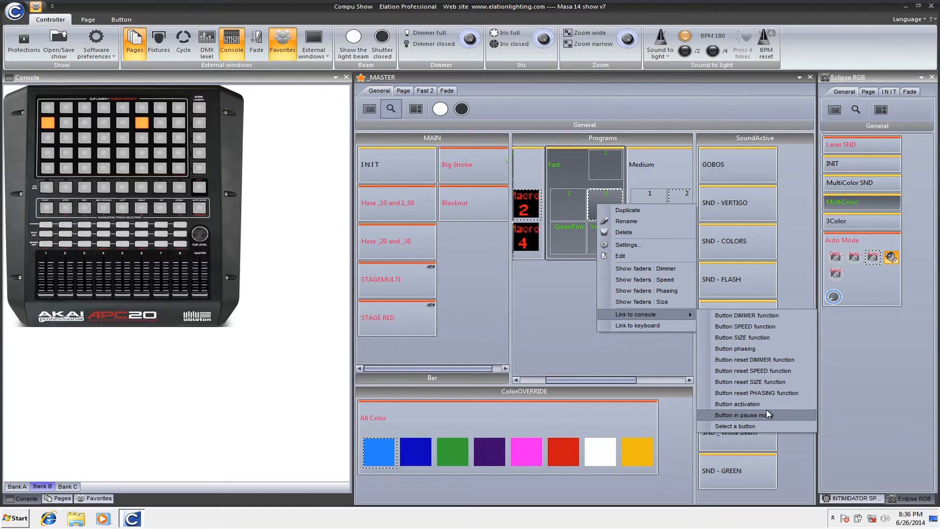
click(525, 324)
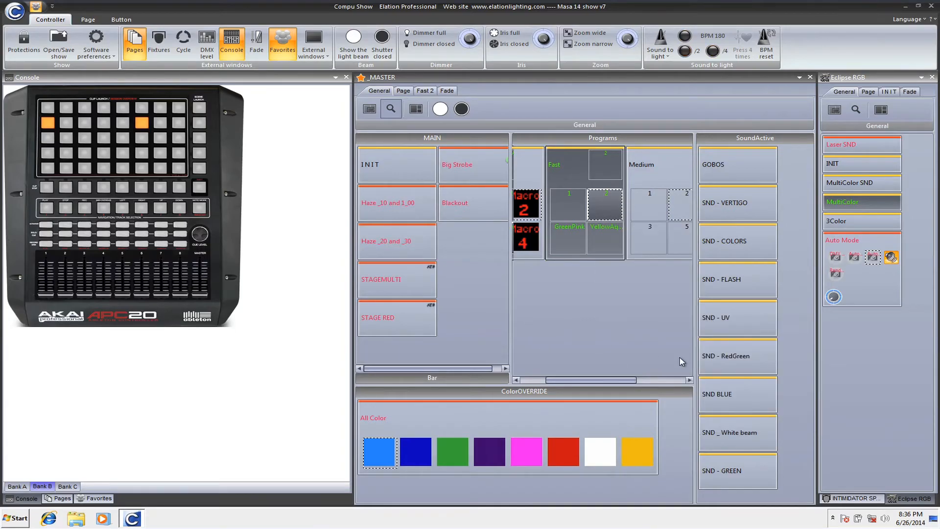
Run SND _ White beam and SND - UV, and step the All Color override through green, purple and red
click(767, 446)
click(736, 307)
click(463, 451)
click(489, 451)
click(563, 451)
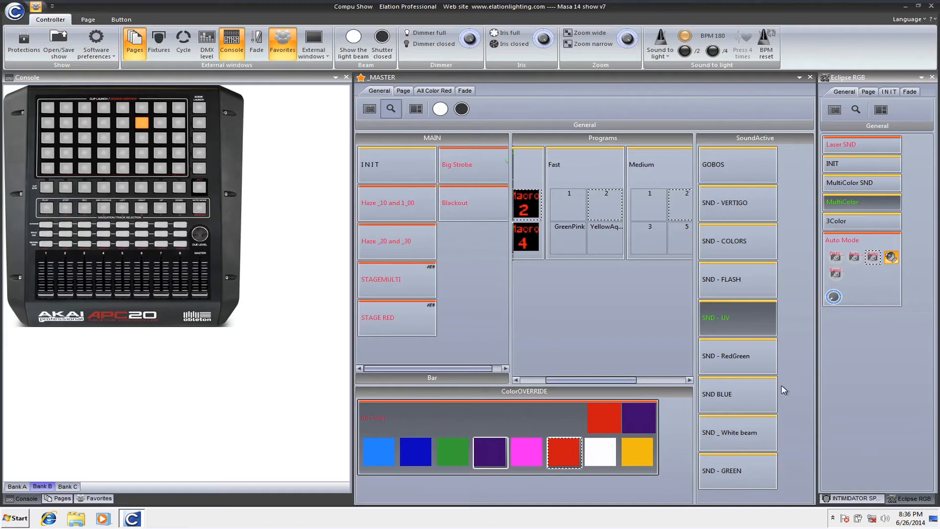
Run the Fast 1 scene and set the INTIMIDATOR SPOT LED 250 to green with a gobo from its Gobo Wheel
click(854, 498)
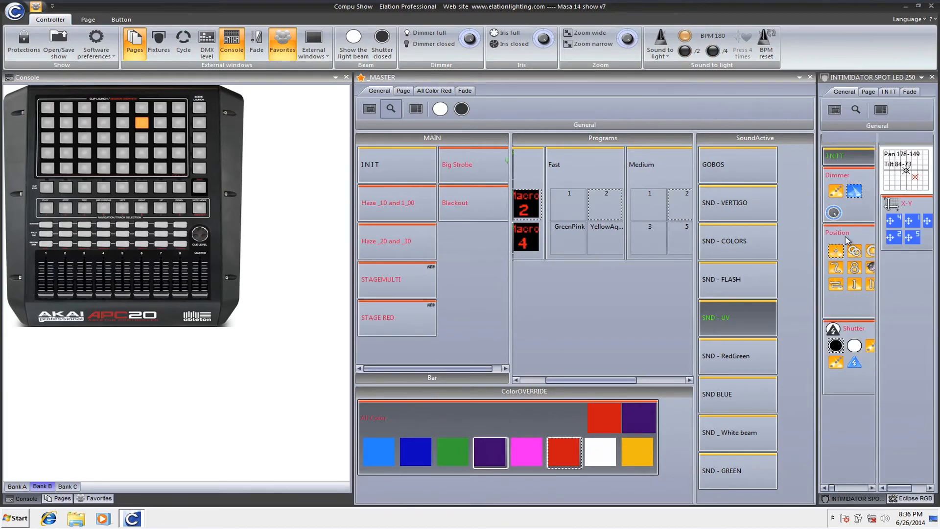
click(565, 201)
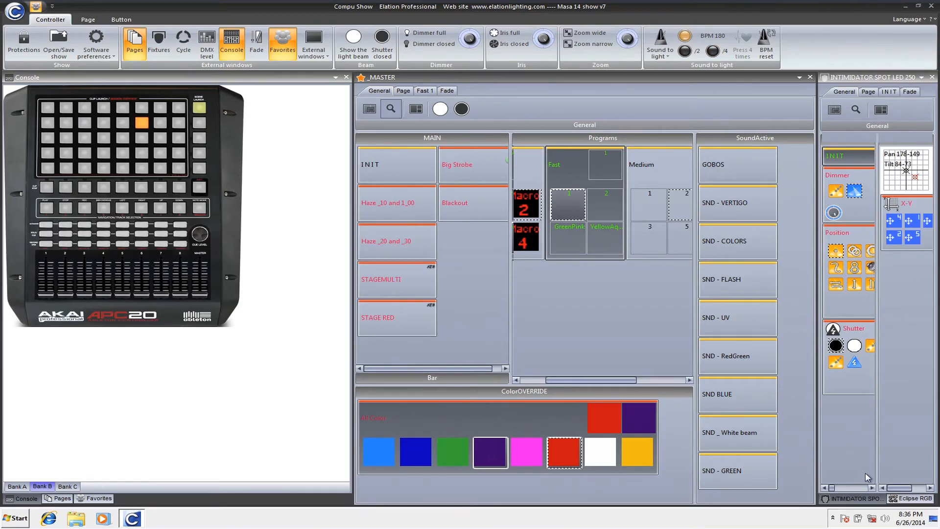
click(841, 487)
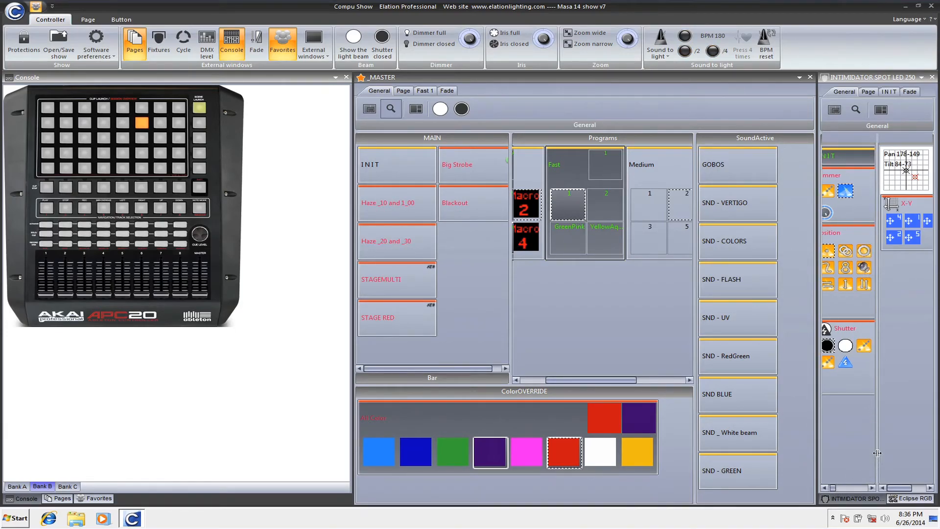
drag(877, 453, 892, 453)
mouse_move(854, 491)
mouse_down()
mouse_move(882, 490)
mouse_move(862, 489)
mouse_up()
click(846, 176)
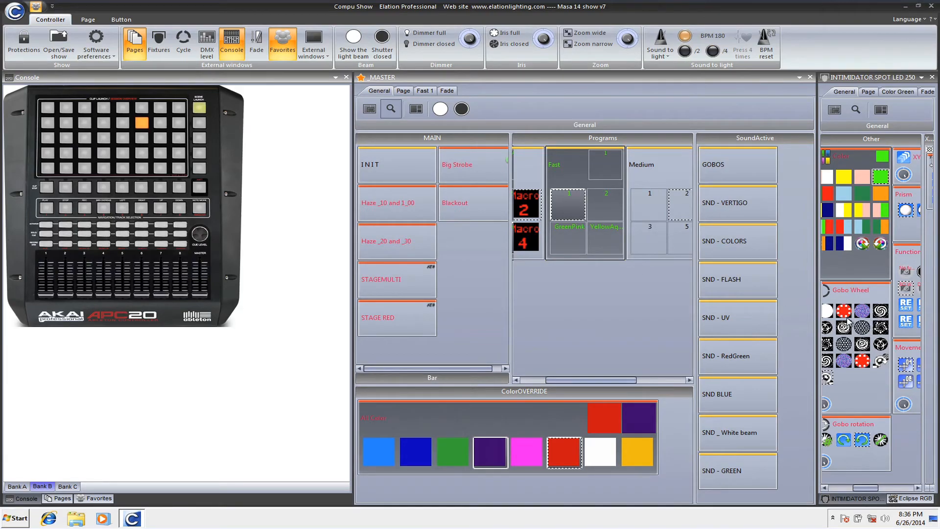
click(857, 331)
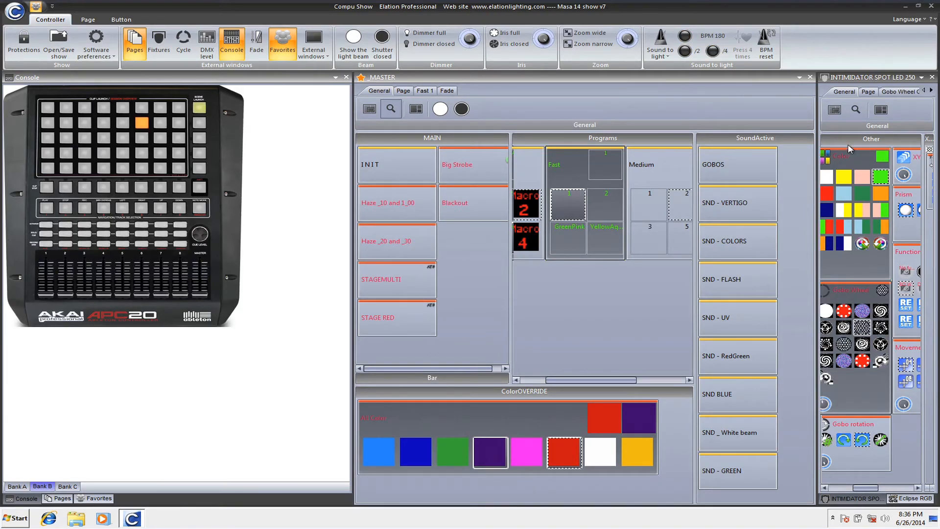
Close the INTIMIDATOR SPOT LED 250 and Eclipse RGB pages and stack the _MASTER page zones into a single column
click(932, 77)
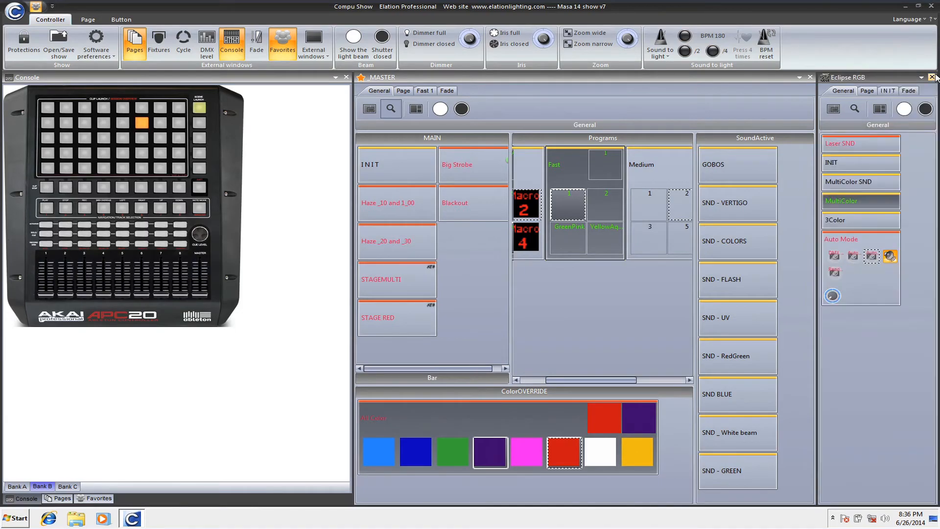
click(931, 77)
drag(663, 139, 498, 257)
drag(577, 391, 604, 256)
drag(831, 138, 597, 320)
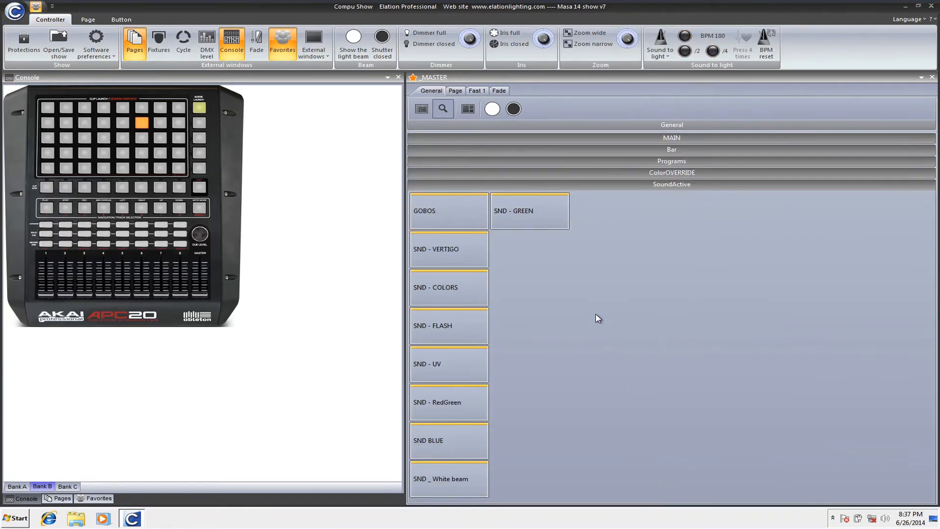
Set the All Color override to red, and step Main Bar_Color in the Bar zone through green and pink
click(600, 175)
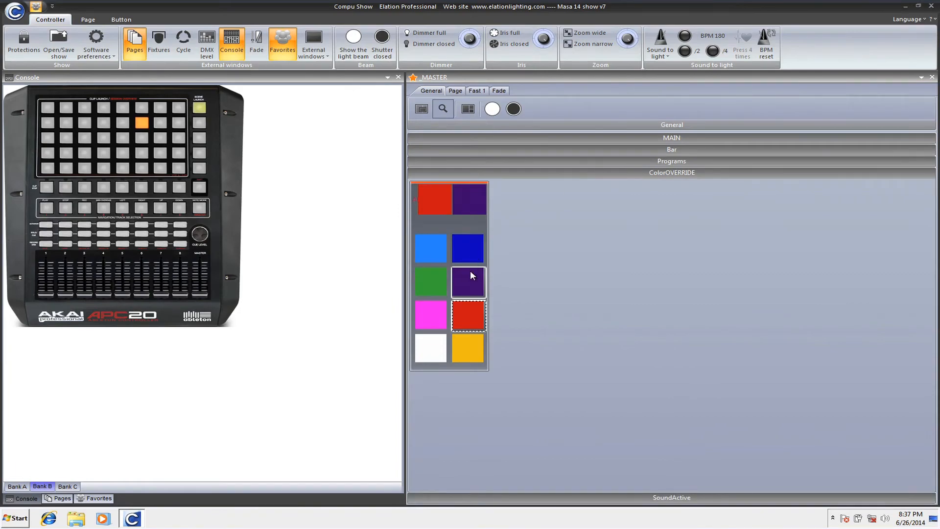
click(473, 309)
click(516, 148)
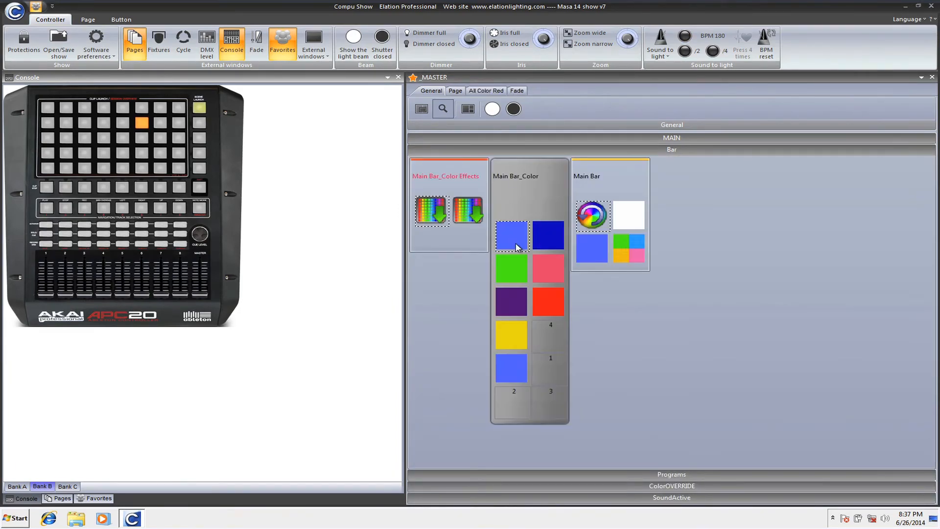
click(511, 268)
click(548, 268)
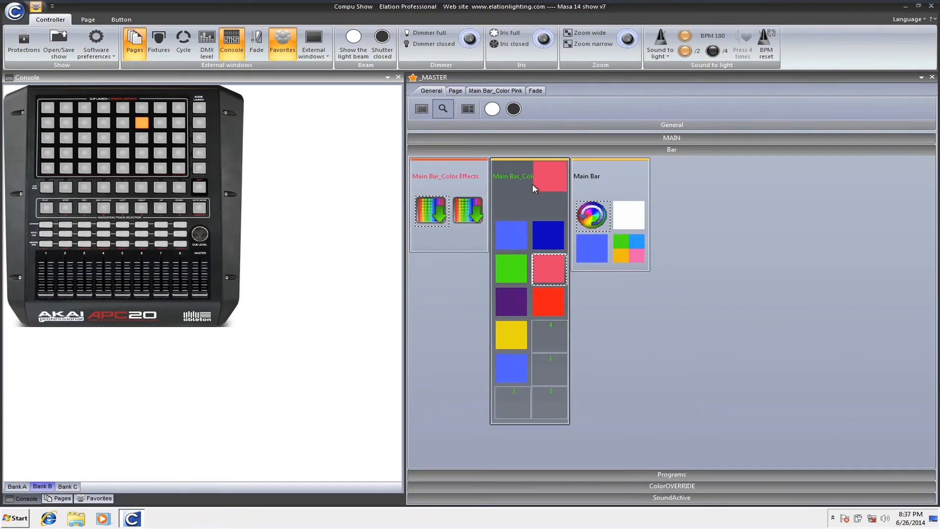
Trigger Haze _20 and _30, STAGEMULTI and STAGE RED in the MAIN zone
click(552, 138)
click(444, 235)
click(446, 283)
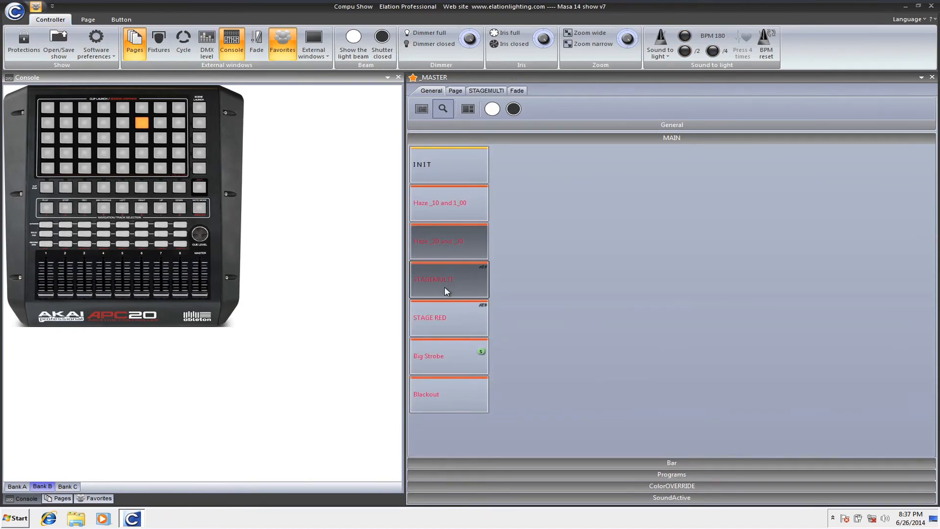
click(437, 321)
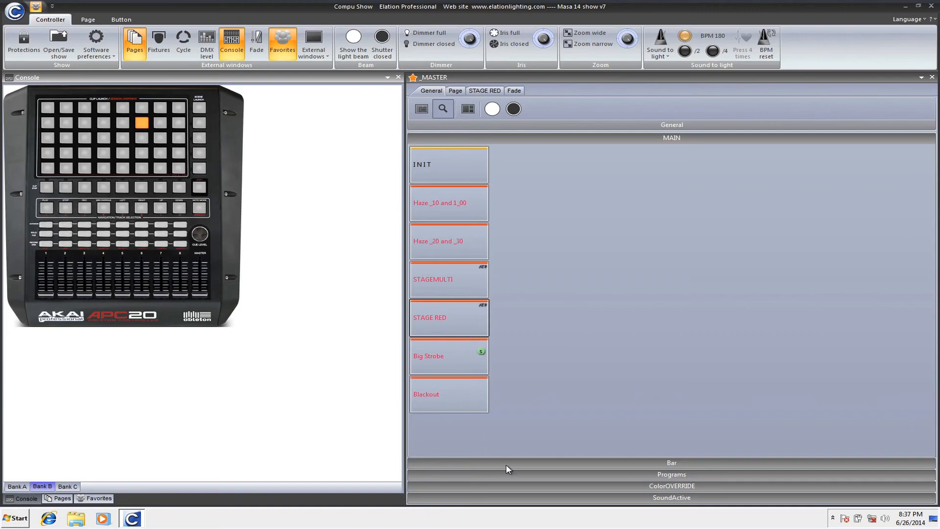
Run through the SoundActive scenes, including COLORS, UV, GOBOS, VERTIGO and White beam, ending on SND - RedGreen
click(507, 496)
click(448, 289)
click(442, 363)
click(445, 300)
click(426, 226)
click(434, 248)
click(427, 215)
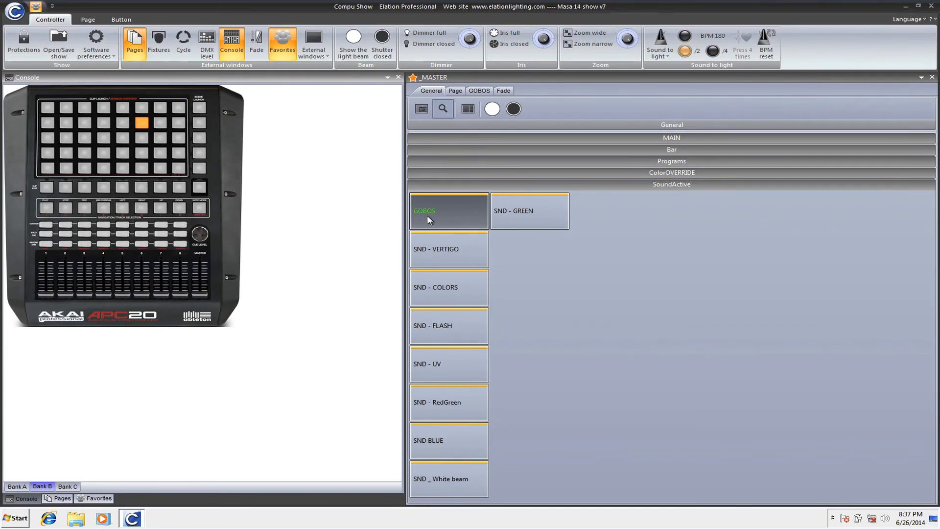
click(429, 267)
click(428, 354)
click(412, 464)
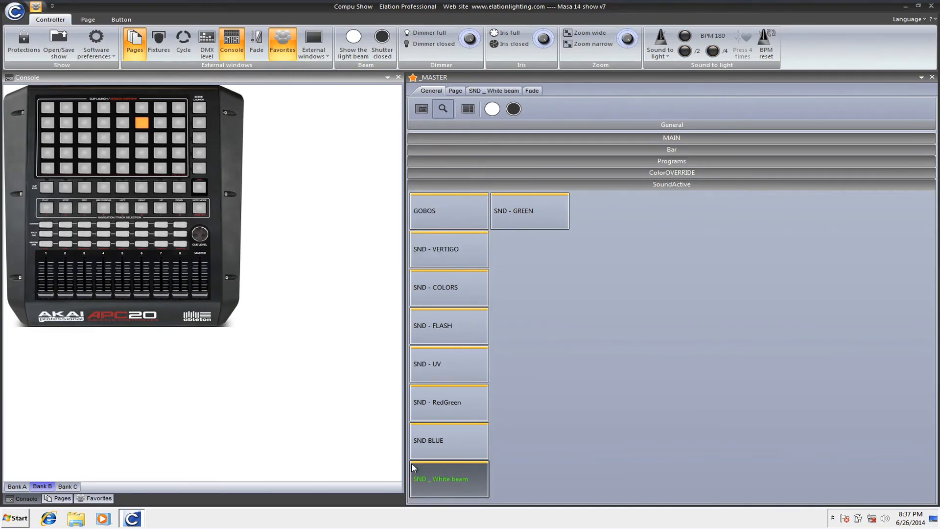
click(414, 402)
Close the Console, Favorites and Pages windows and lock the show with the protections
click(398, 77)
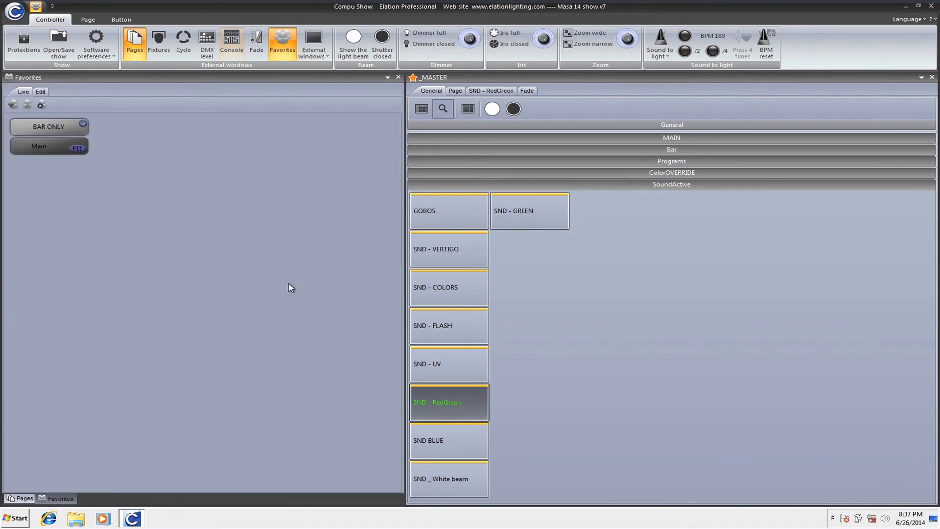
click(398, 78)
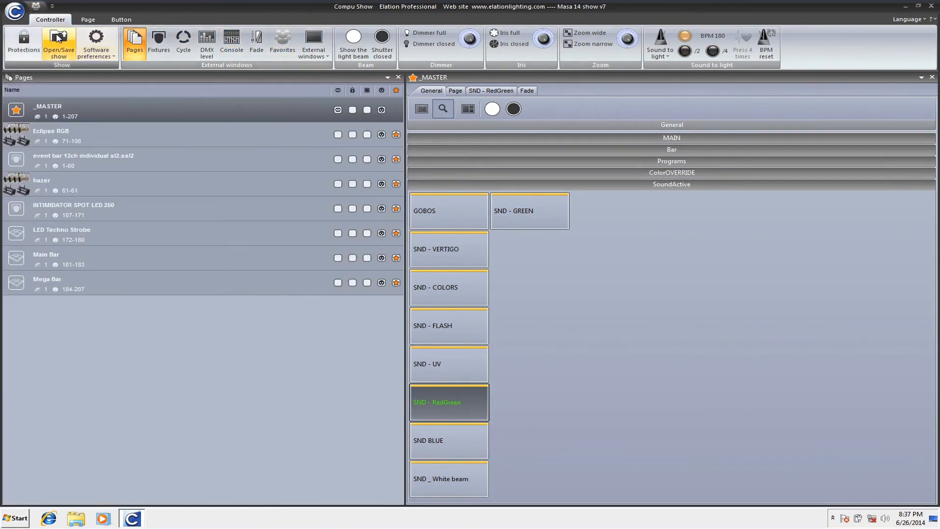
click(398, 78)
click(23, 42)
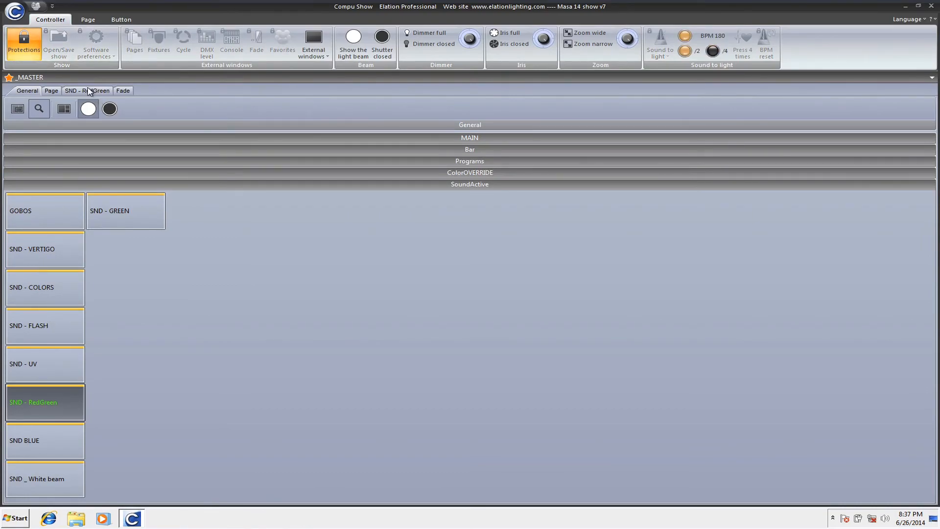
Show the ColorOVERRIDE zone, and run SND - FLASH, SND - UV, SND - RedGreen and SND BLUE from SoundActive
click(81, 175)
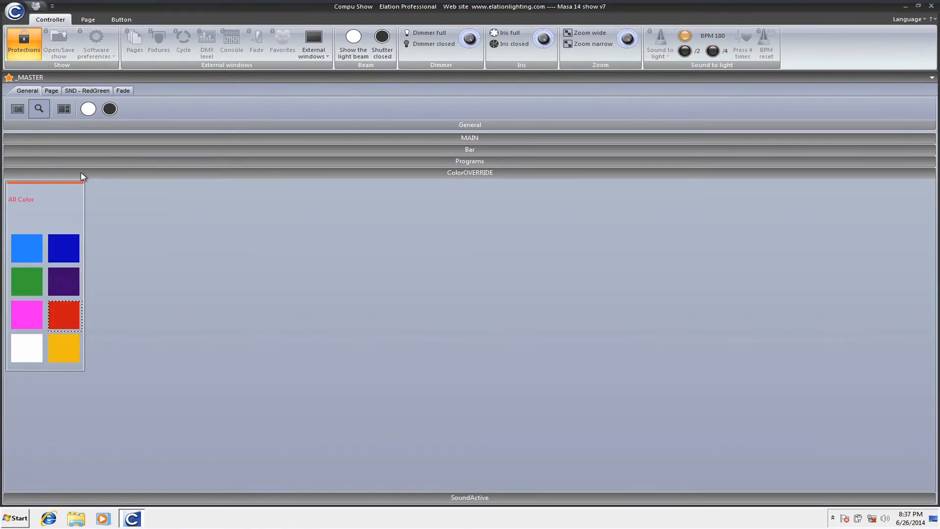
click(160, 497)
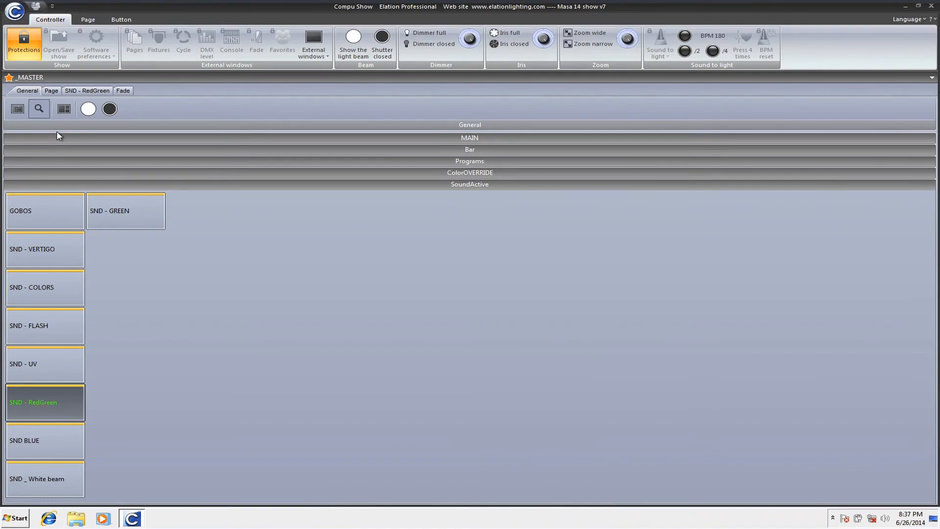
click(44, 325)
click(45, 362)
click(45, 402)
click(44, 441)
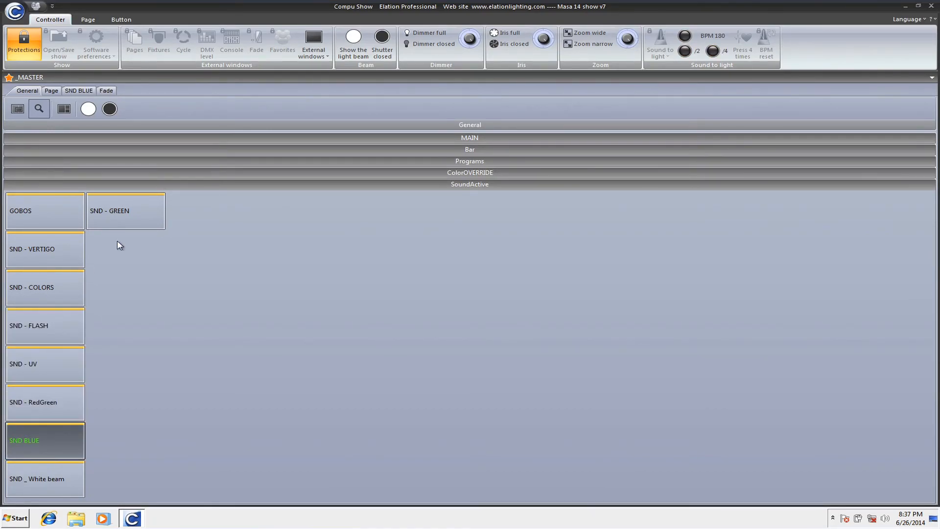
Show the locked layer options of the _MASTER page and turn the protections off
click(933, 78)
mouse_move(894, 100)
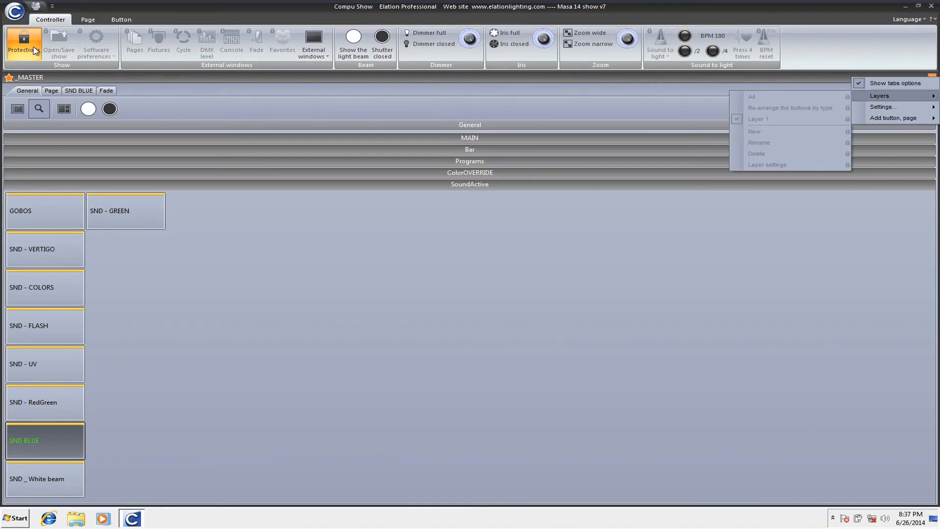
click(776, 96)
Create a new layer on the _MASTER page containing the Fast, Medium and Slow buttons
click(921, 77)
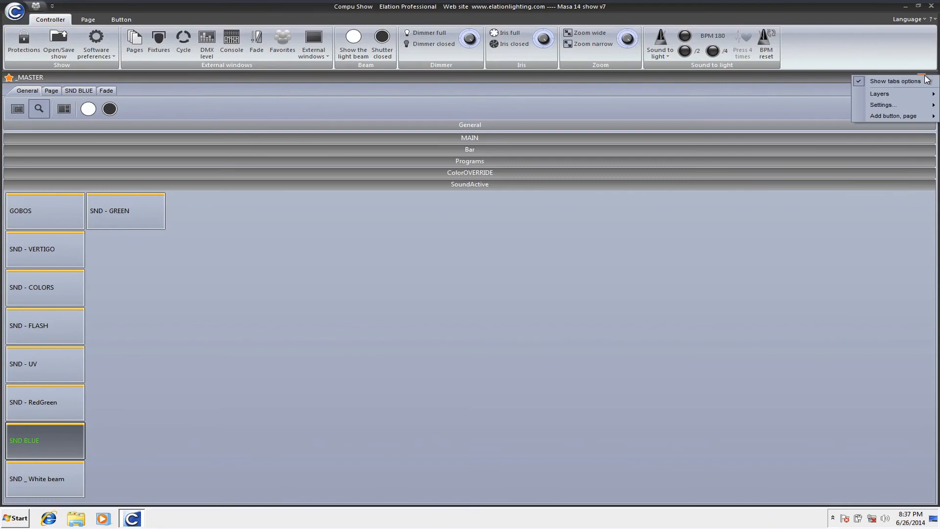
mouse_move(891, 94)
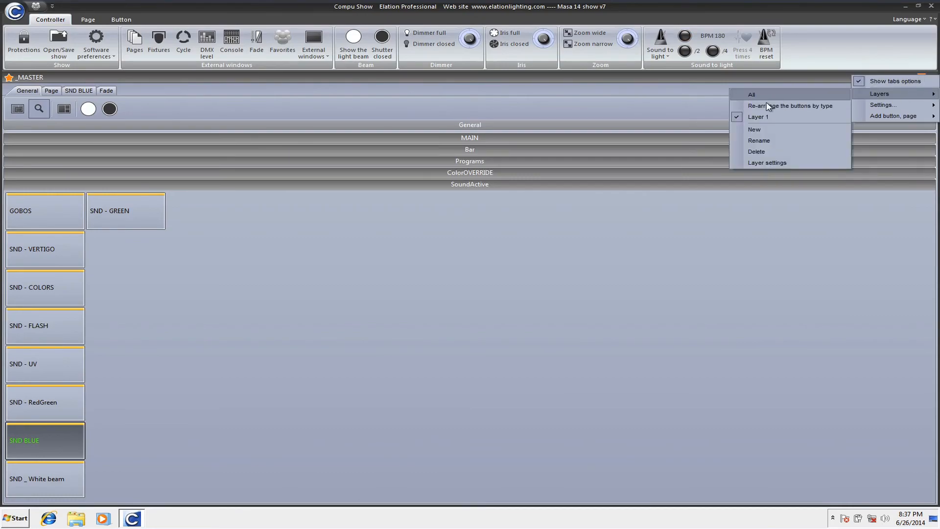
click(761, 129)
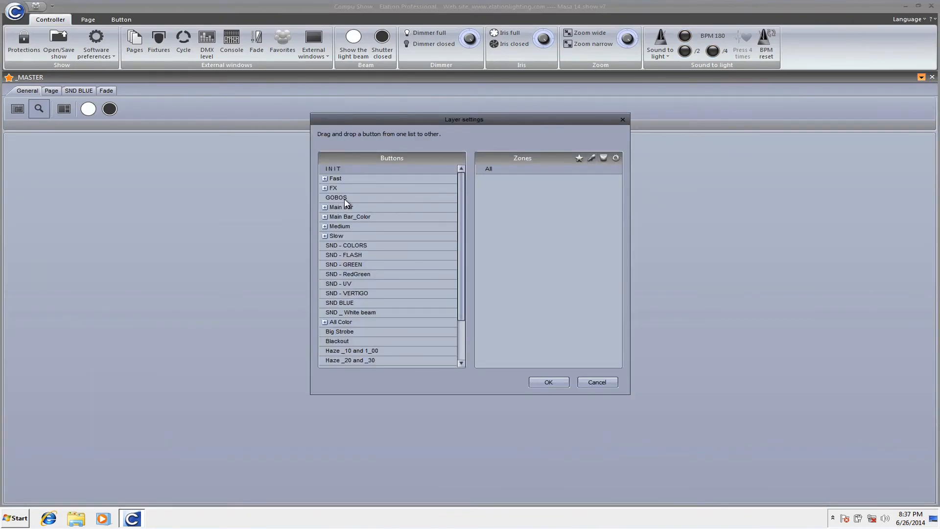
click(334, 179)
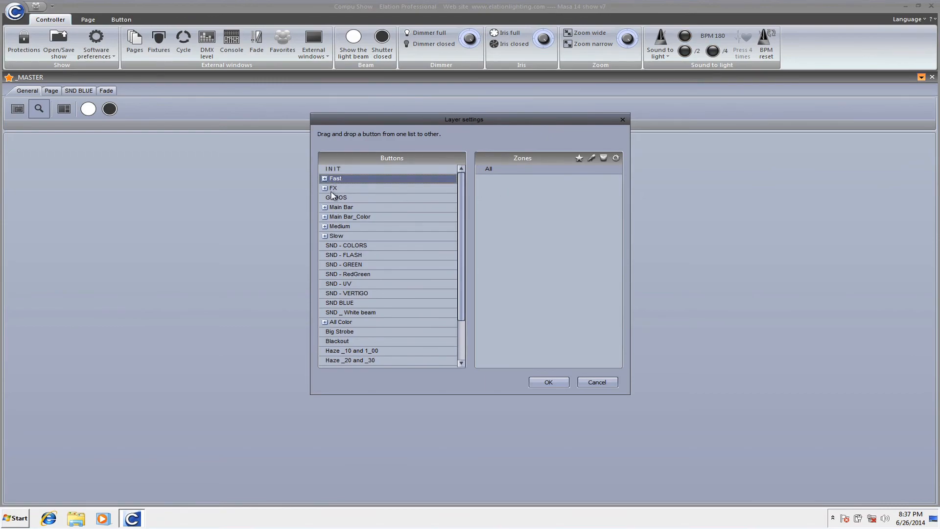
drag(329, 180, 525, 207)
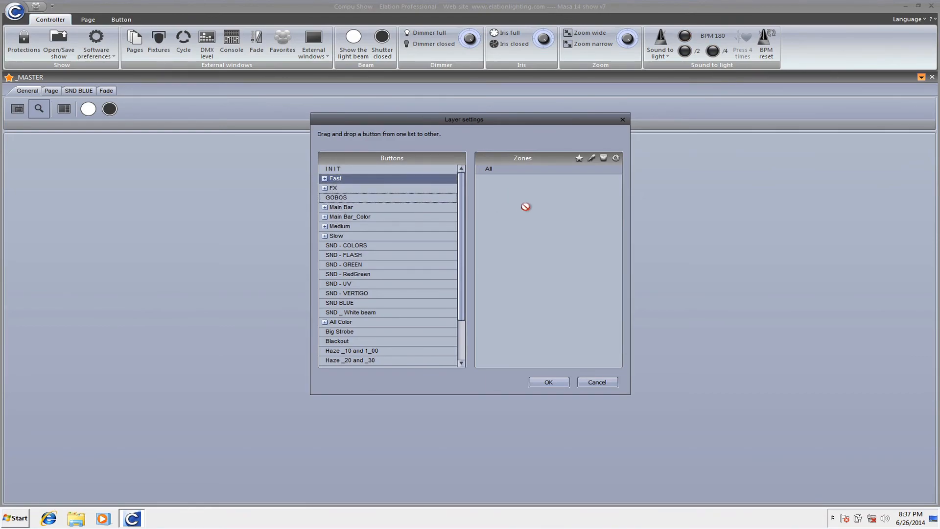
drag(368, 182, 503, 178)
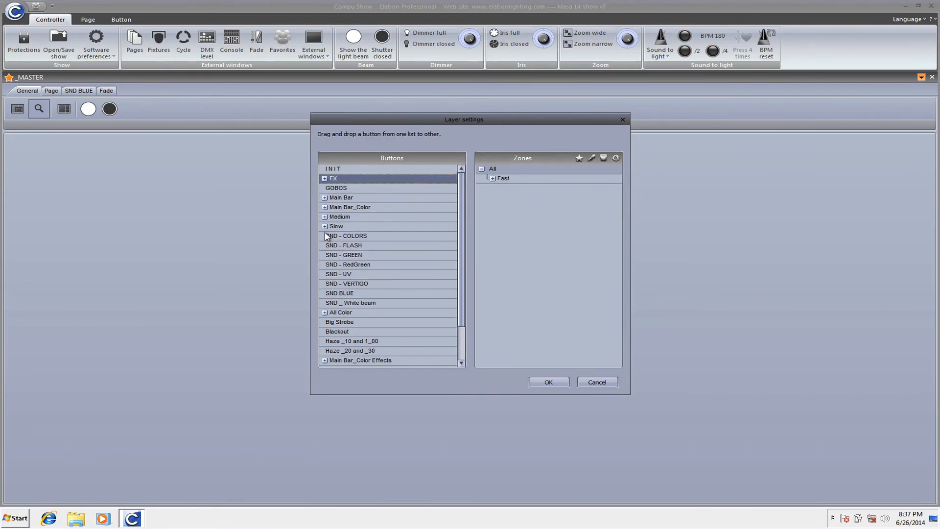
drag(343, 219, 499, 183)
drag(345, 218, 493, 181)
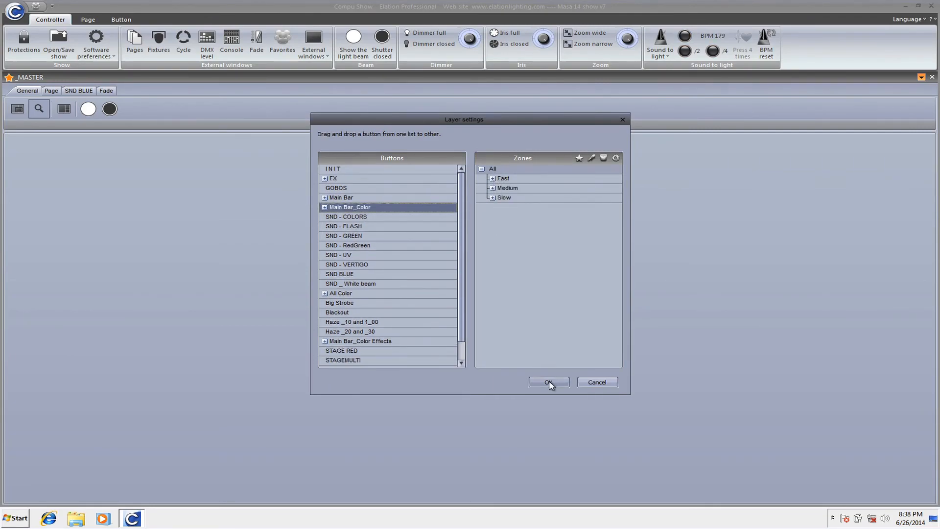
click(548, 382)
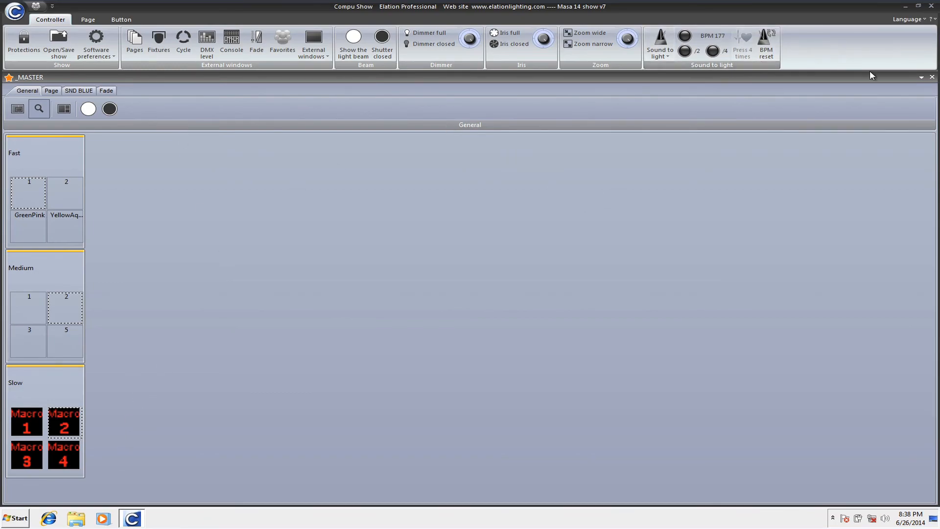
Show the page's list of layers, and run the Medium 3 and Fast 2 scenes on the new layer
click(920, 77)
mouse_move(904, 100)
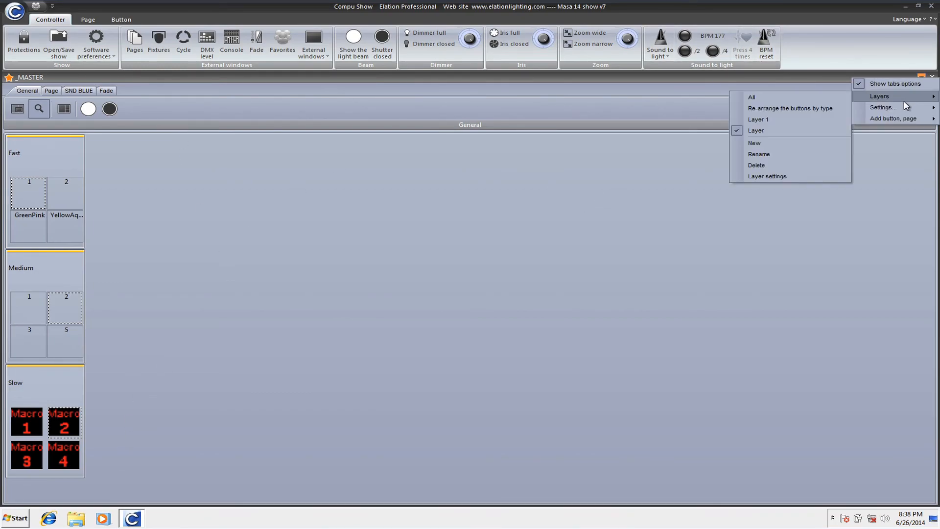
click(147, 243)
click(20, 340)
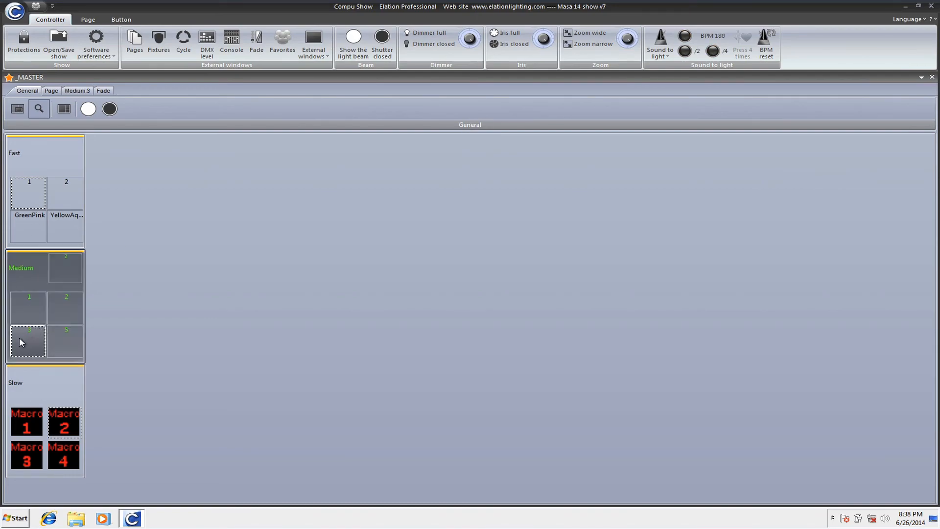
click(65, 193)
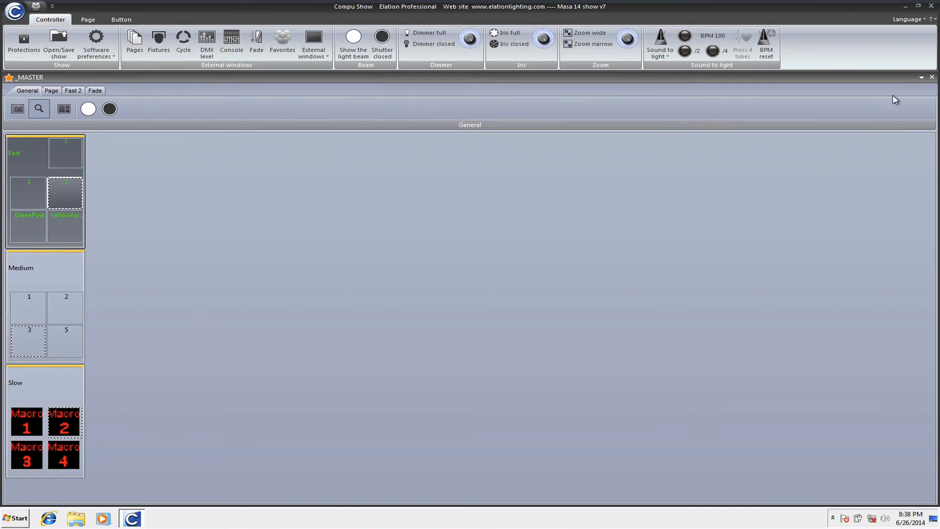
Switch the _MASTER page back to Layer 1 and show its ColorOVERRIDE and SoundActive zones
click(922, 78)
mouse_move(879, 95)
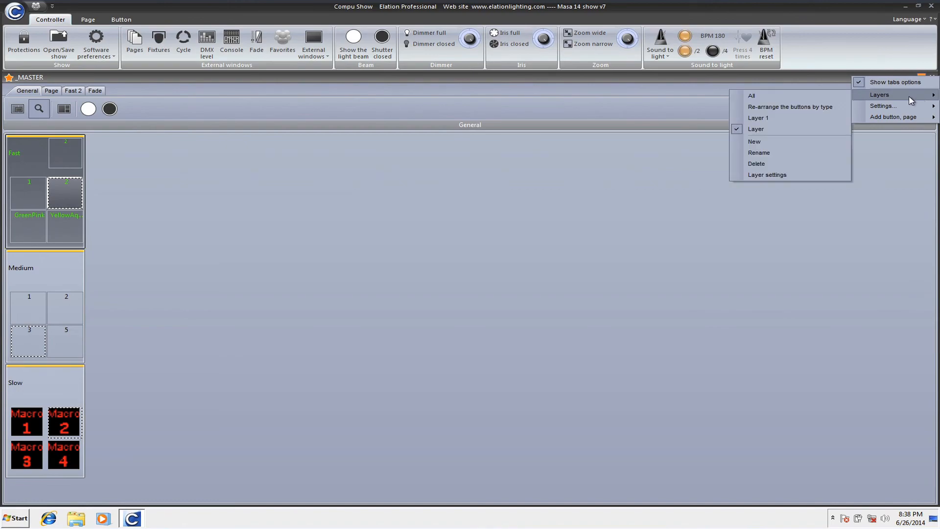
click(753, 119)
click(85, 173)
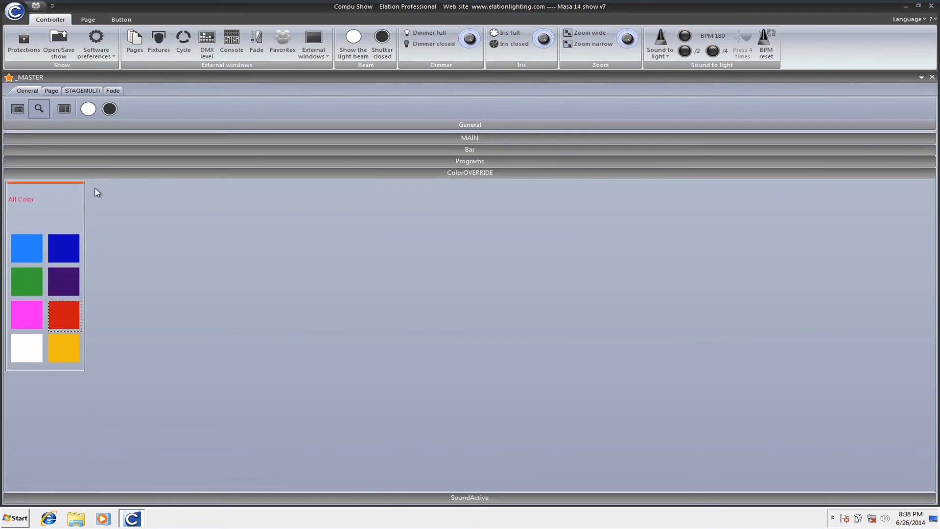
click(186, 498)
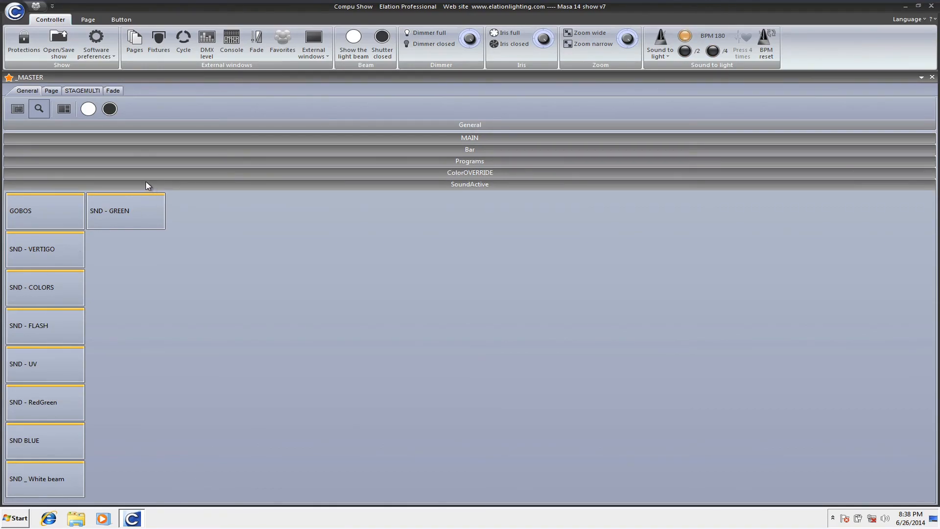
Show the MAIN and ColorOVERRIDE zones of the _MASTER page, and try the All Color Aqua and All Color Green overrides
click(296, 140)
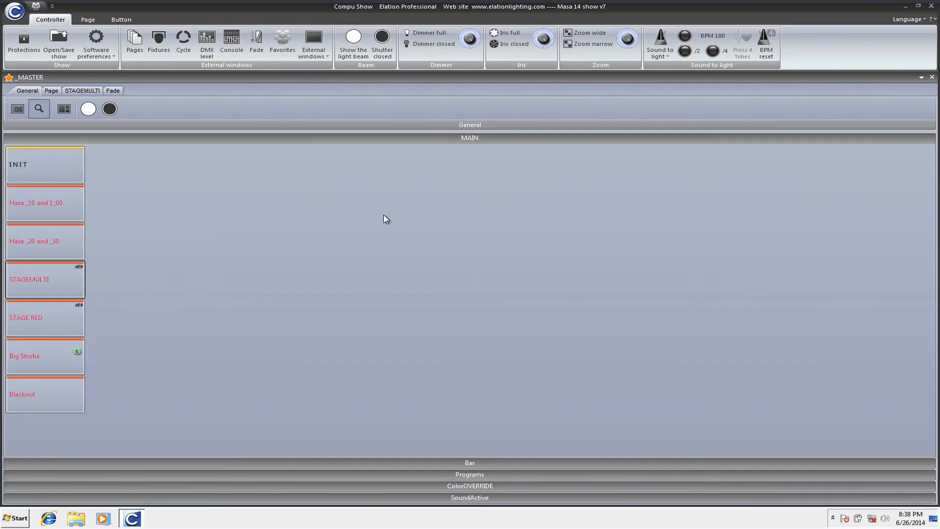
click(426, 486)
click(51, 247)
click(28, 247)
click(34, 278)
click(36, 258)
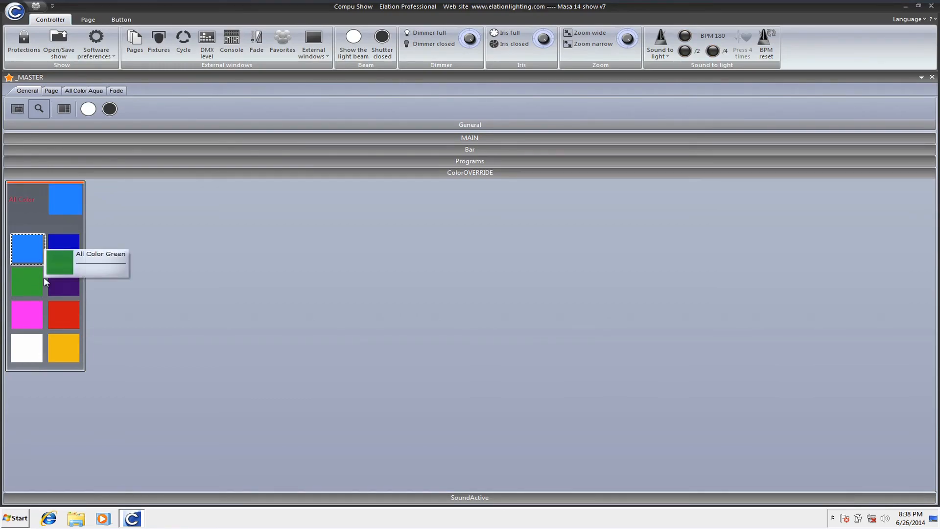
click(37, 294)
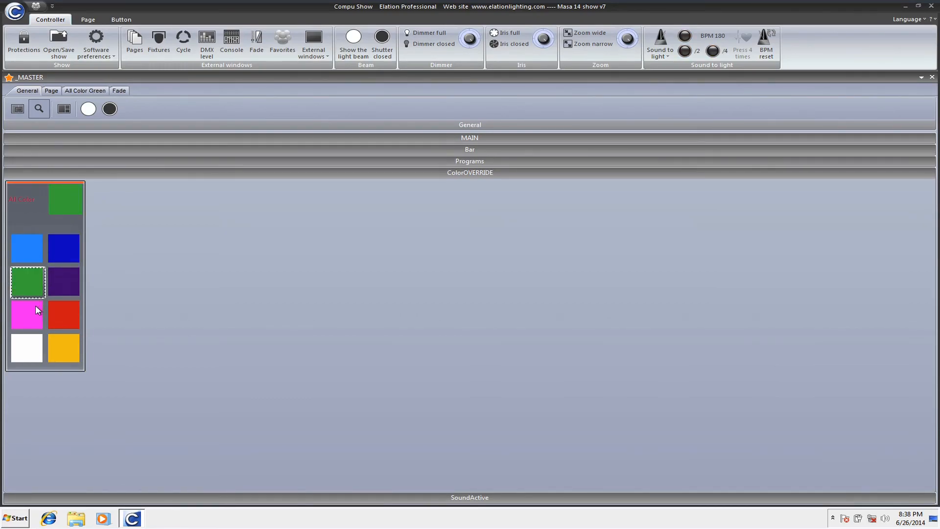
Set the fade time of All Color Green to 2 seconds and test it by switching between the blue and green overrides
click(120, 92)
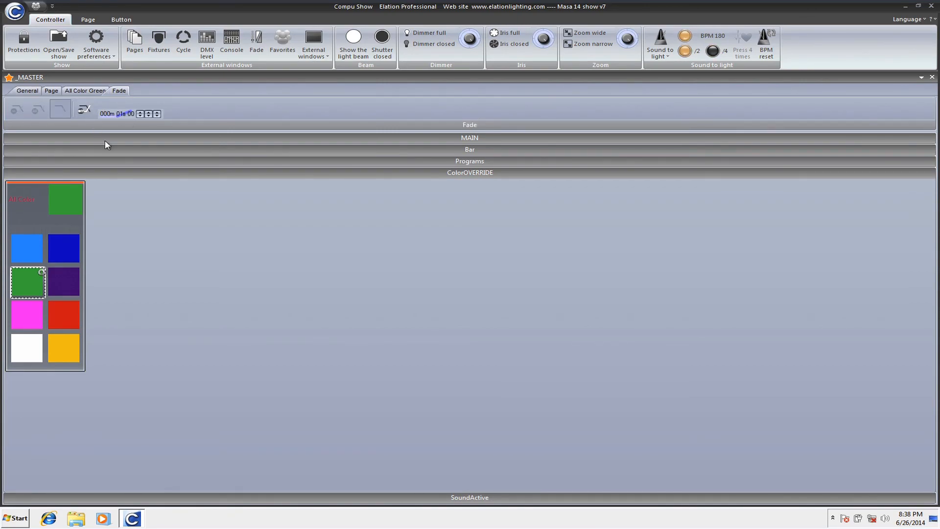
click(148, 111)
click(83, 111)
click(49, 253)
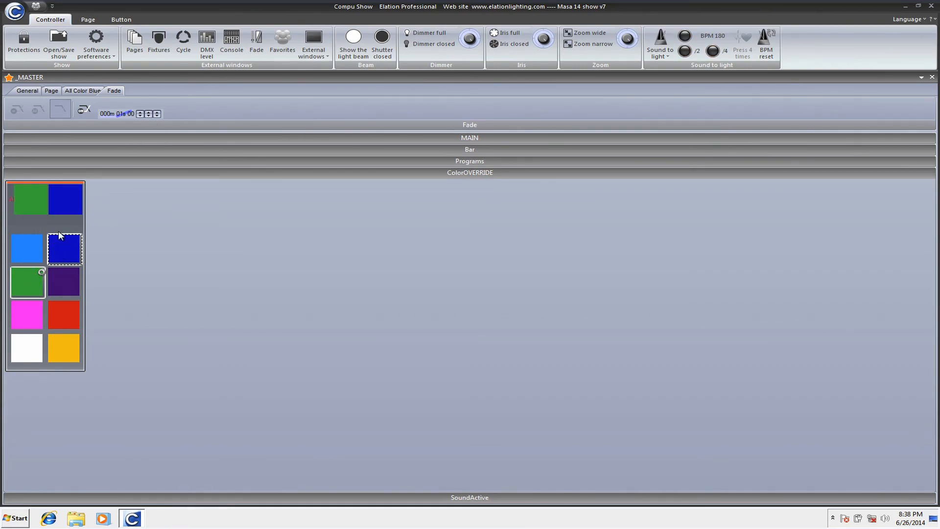
click(35, 283)
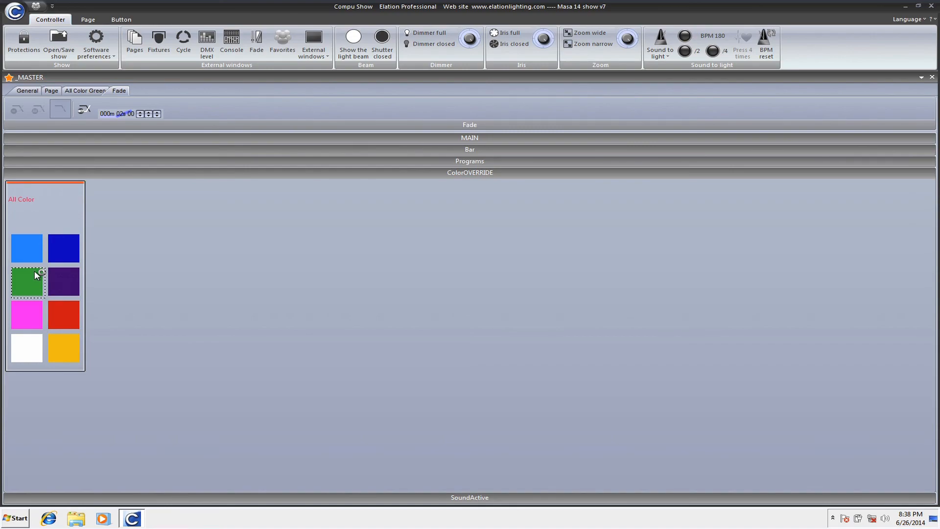